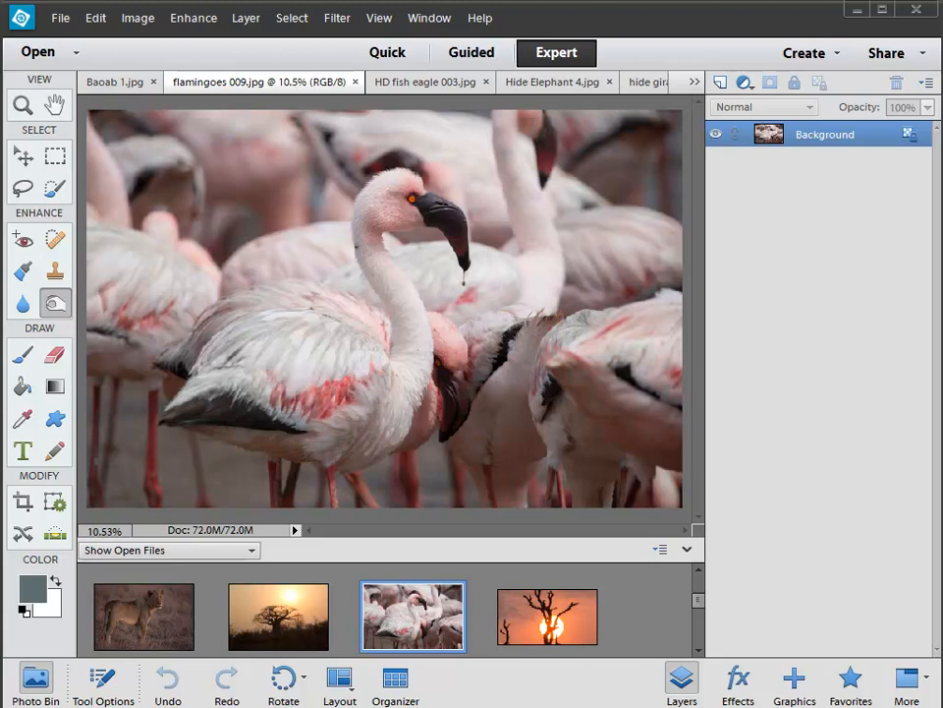
Step: Browse the open photos in the Photo Bin and display Hide Elephant 4.jpg and IntoAfrica 2.jpg
{"action": "left_click", "coordinate": [696, 568]}
{"action": "left_click", "coordinate": [696, 570]}
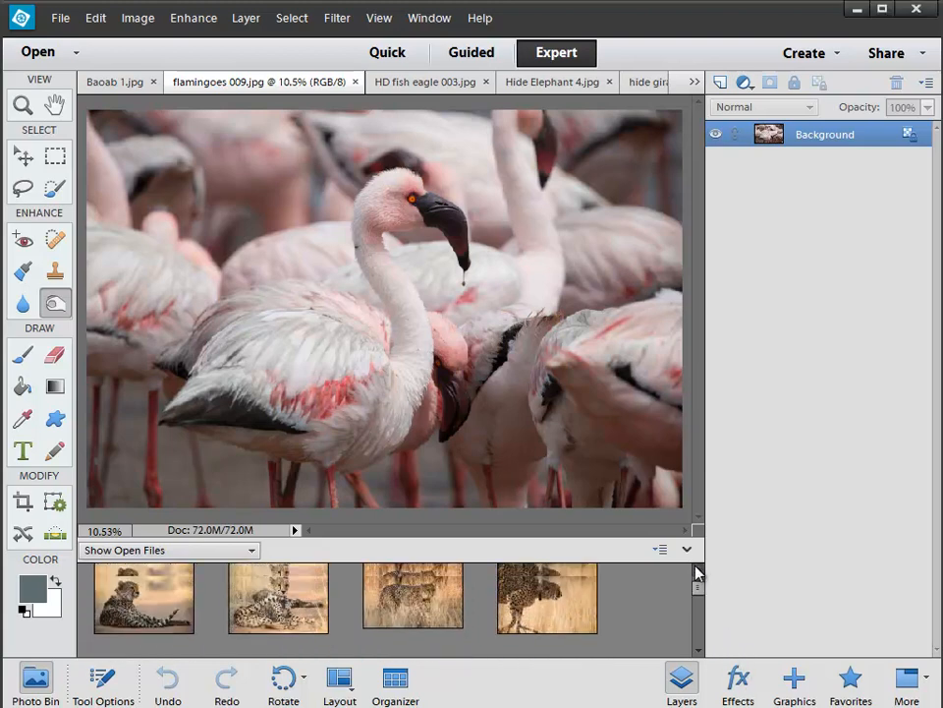
{"action": "left_click", "coordinate": [699, 651]}
{"action": "left_click", "coordinate": [699, 651]}
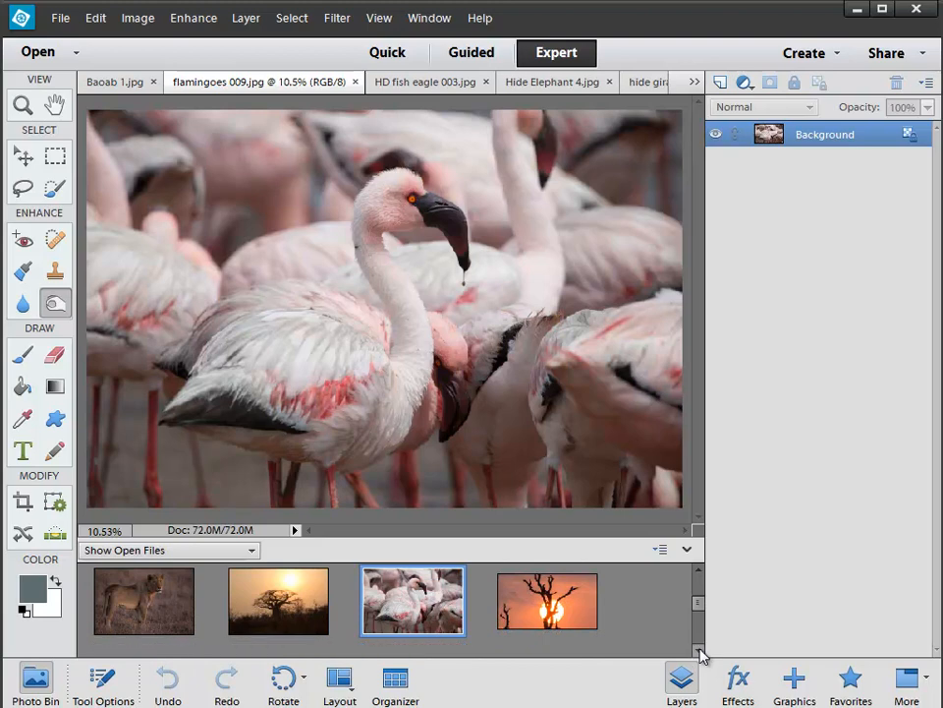
{"action": "left_click", "coordinate": [699, 651]}
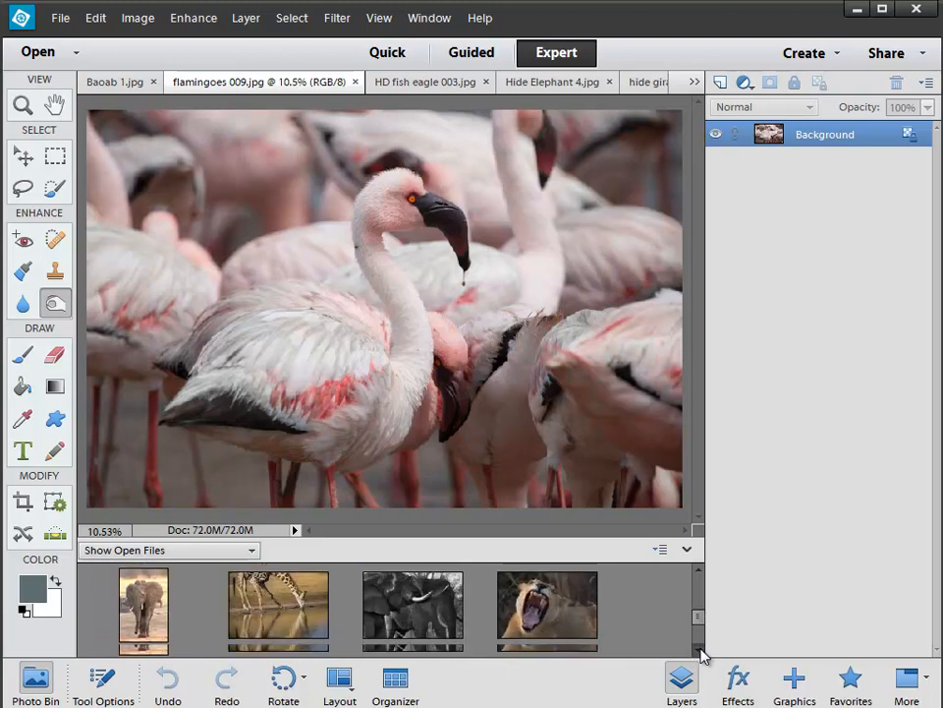
{"action": "left_click", "coordinate": [699, 650]}
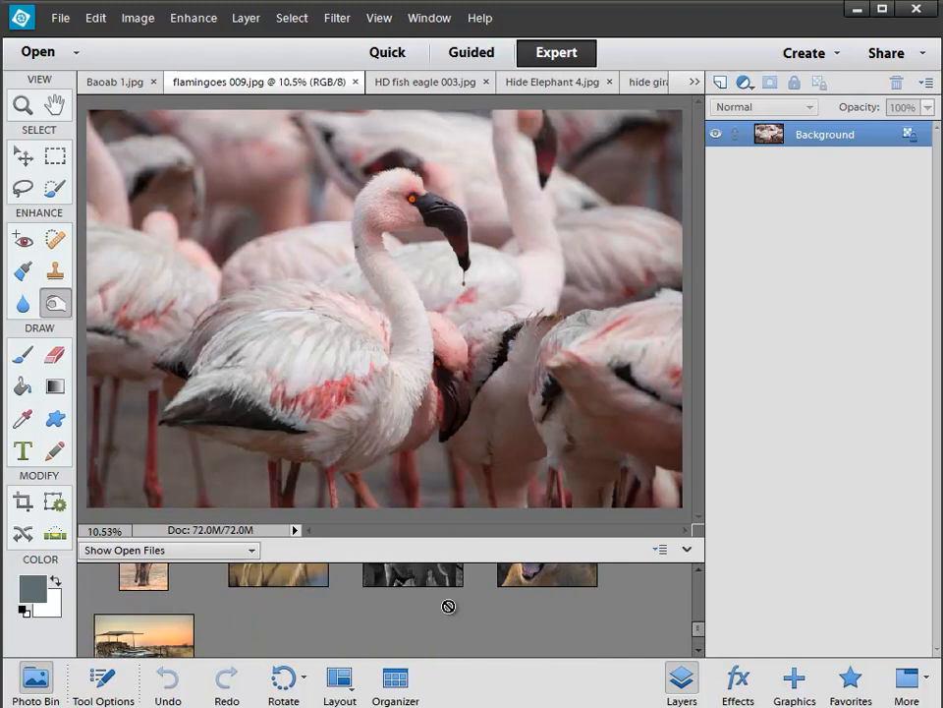
{"action": "left_click", "coordinate": [156, 580]}
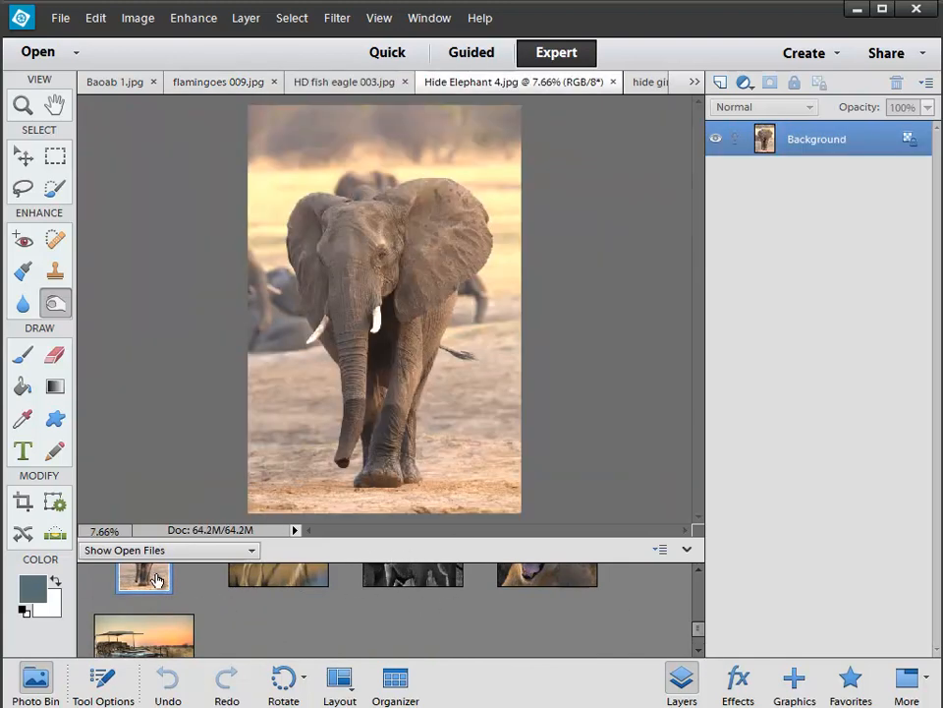
{"action": "left_click", "coordinate": [169, 635]}
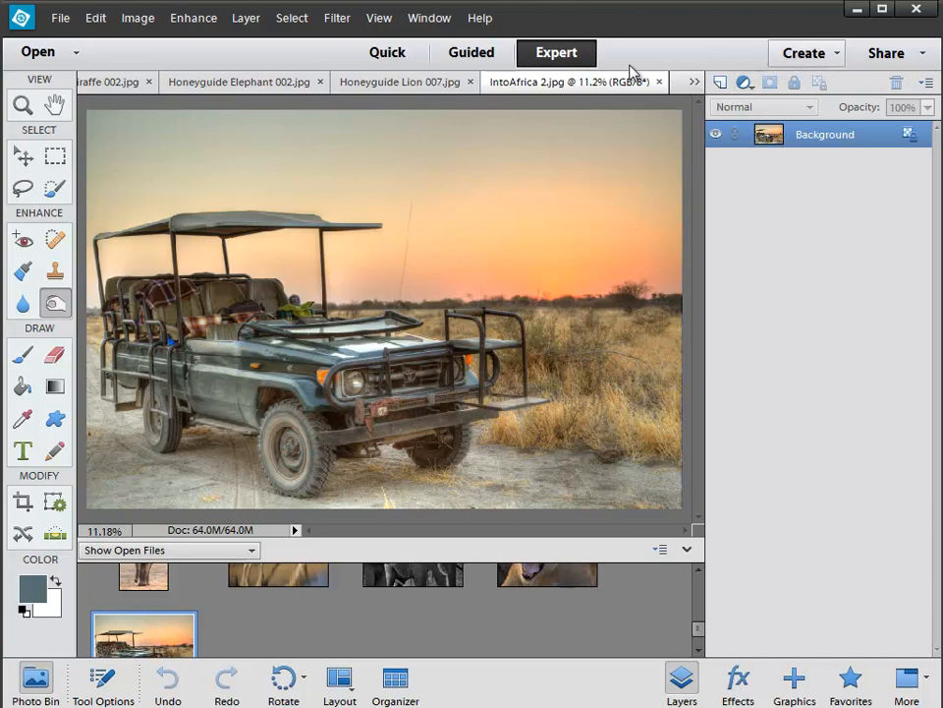
Step: View the vehicle photo in the Quick editing mode and return to Expert mode
{"action": "left_click", "coordinate": [499, 57]}
{"action": "left_click", "coordinate": [391, 59]}
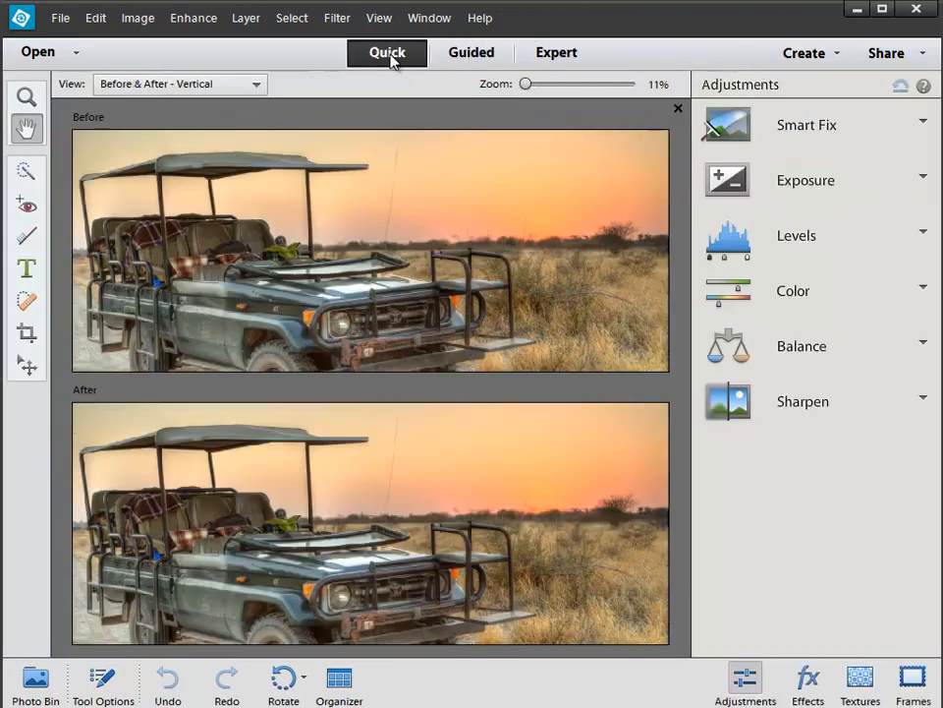
{"action": "left_click", "coordinate": [557, 57]}
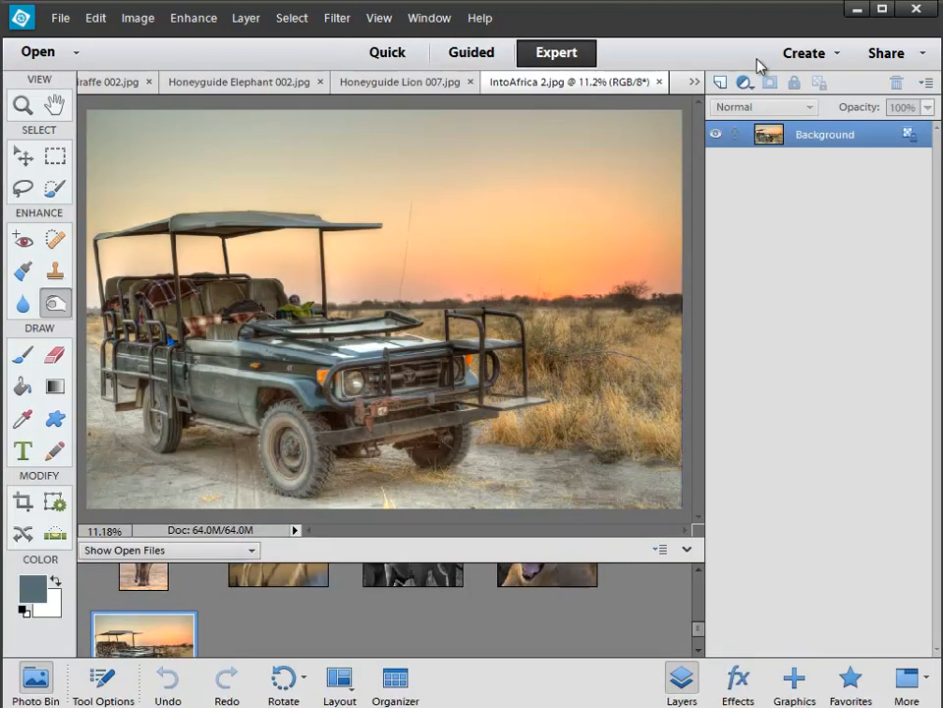
Step: Start a new Photo Book project and choose the 297.00 x 210.00 mm local print size
{"action": "left_click", "coordinate": [816, 55]}
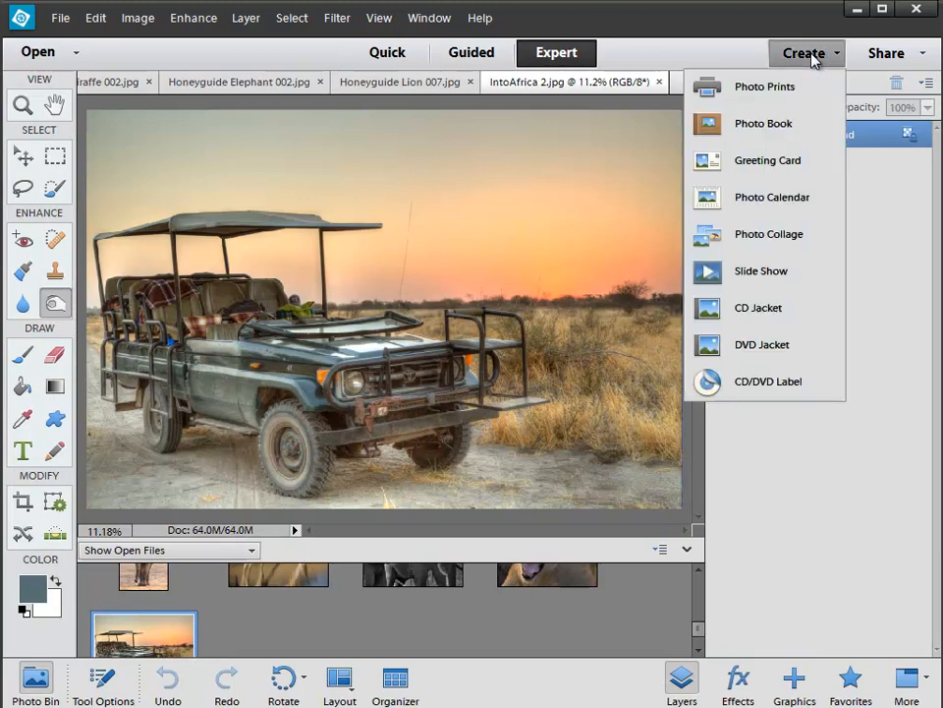
{"action": "left_click", "coordinate": [799, 137]}
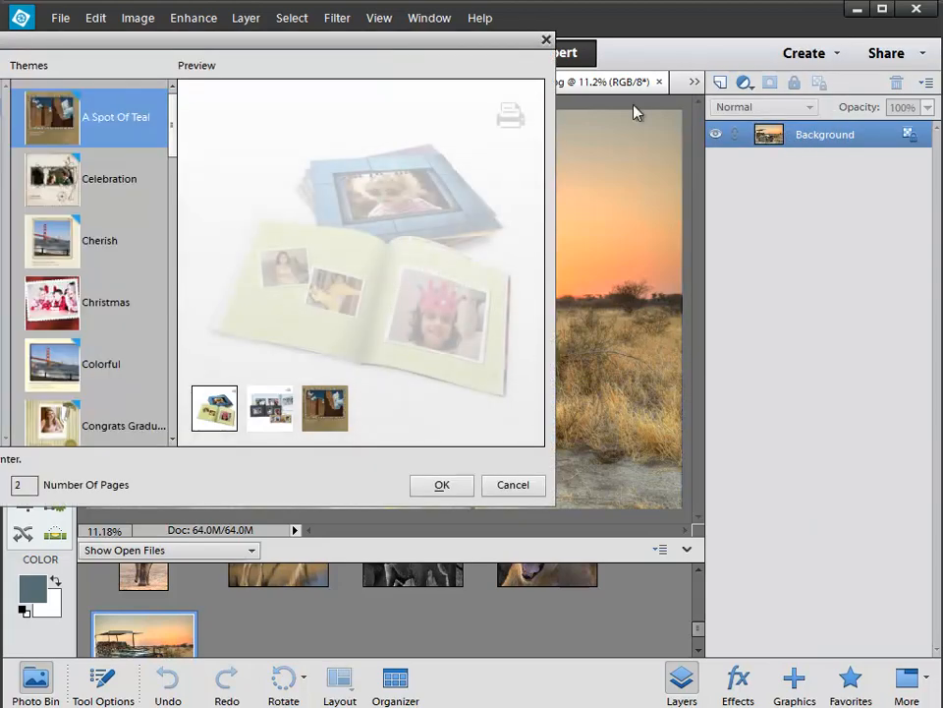
{"action": "left_click_drag", "start_coordinate": [402, 53], "coordinate": [751, 159]}
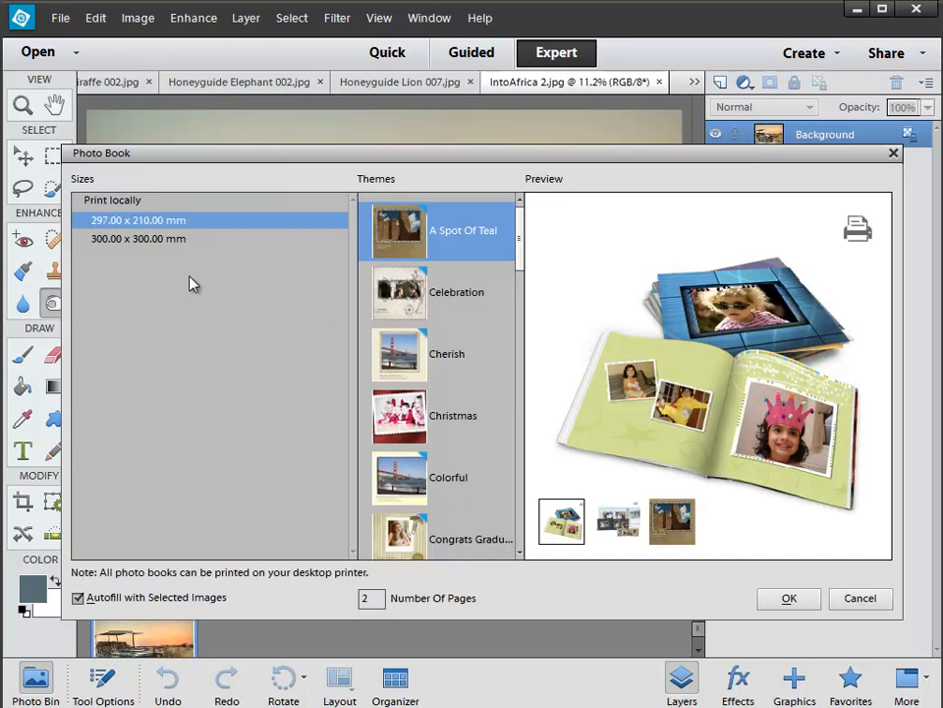
{"action": "left_click", "coordinate": [158, 239]}
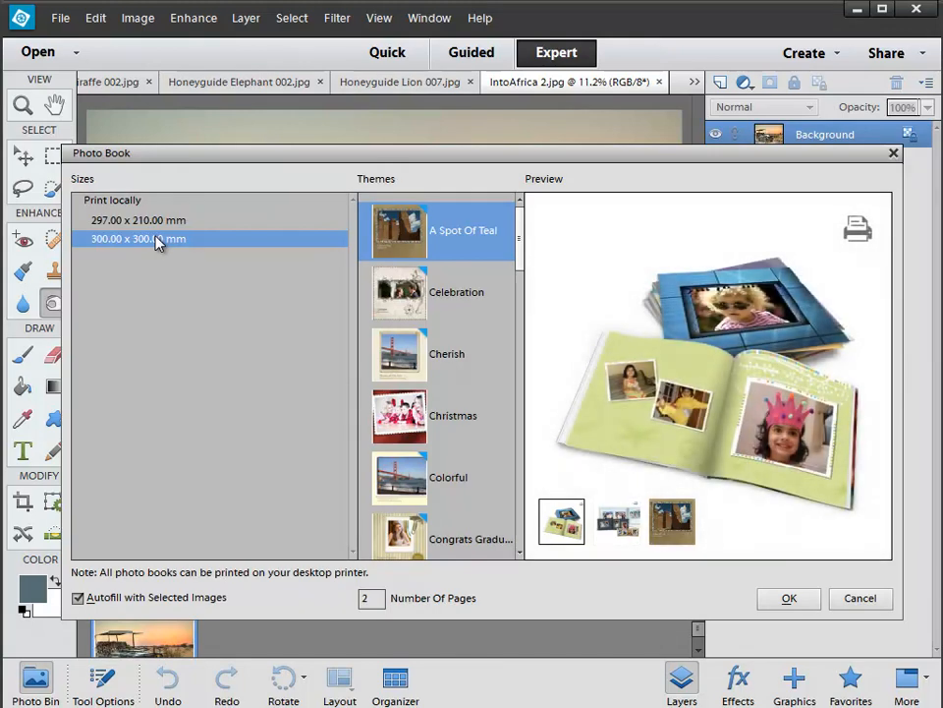
{"action": "left_click", "coordinate": [159, 221]}
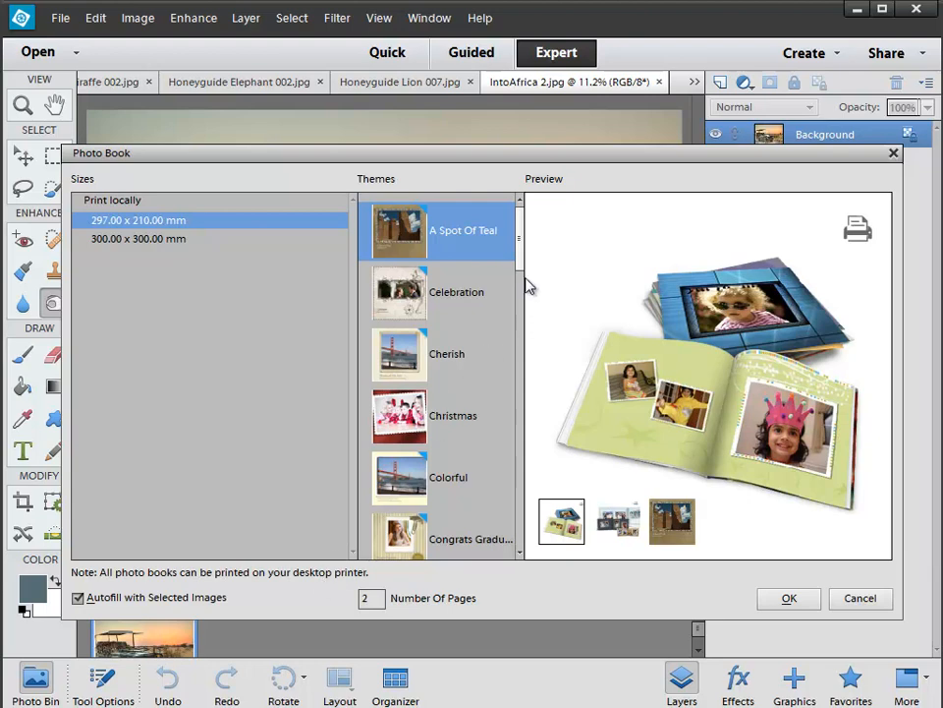
Step: Preview the Love Is In The Air theme and choose Monochrome as the photo book's theme
{"action": "left_click_drag", "start_coordinate": [520, 262], "coordinate": [526, 436]}
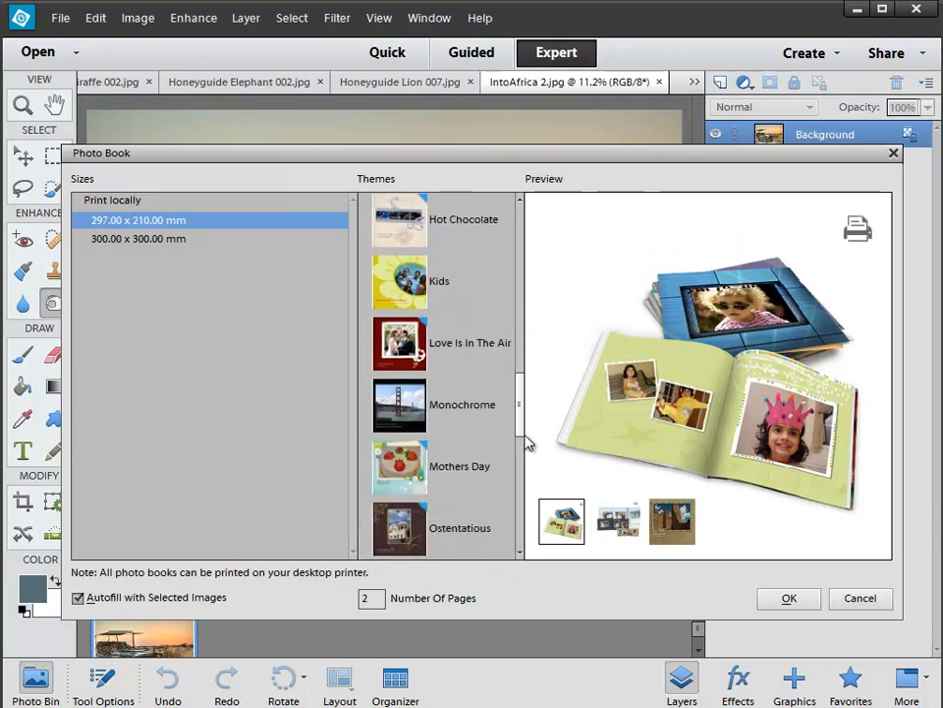
{"action": "left_click", "coordinate": [401, 403]}
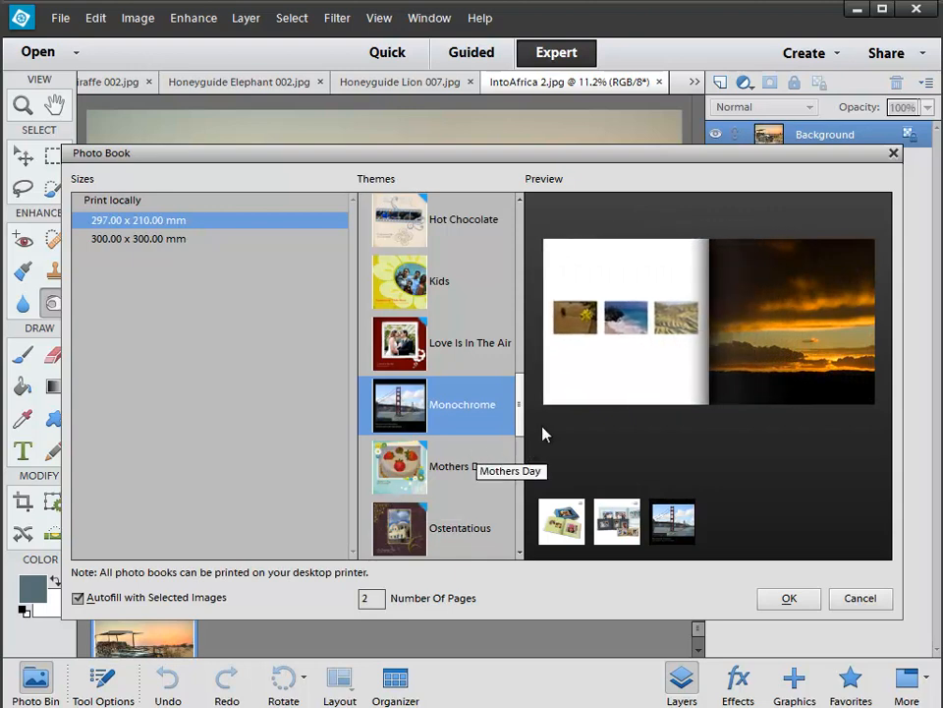
{"action": "left_click", "coordinate": [411, 346]}
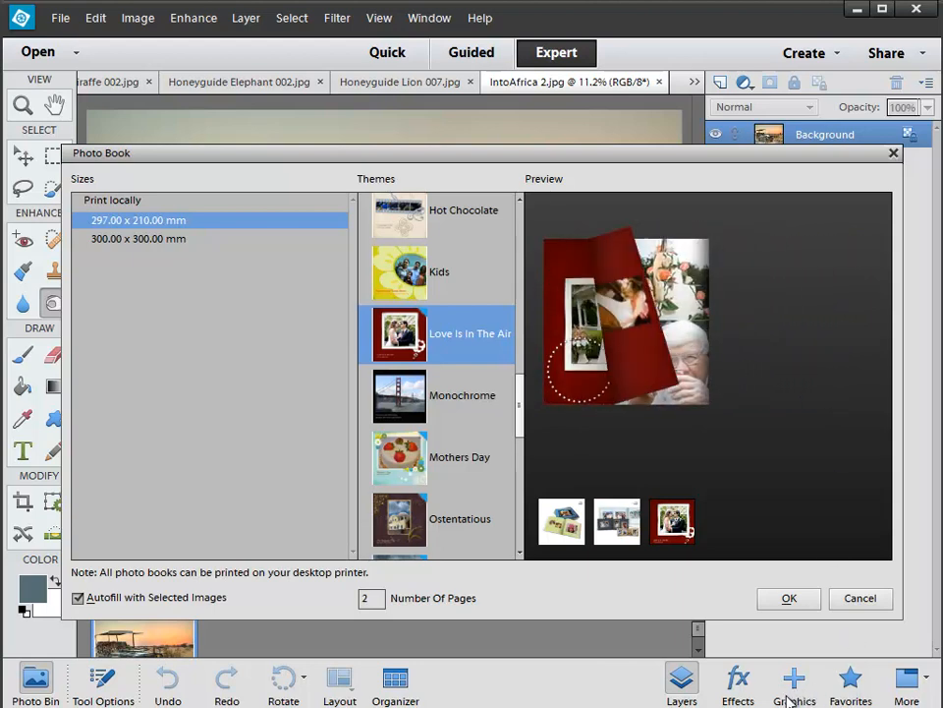
{"action": "left_click", "coordinate": [379, 410]}
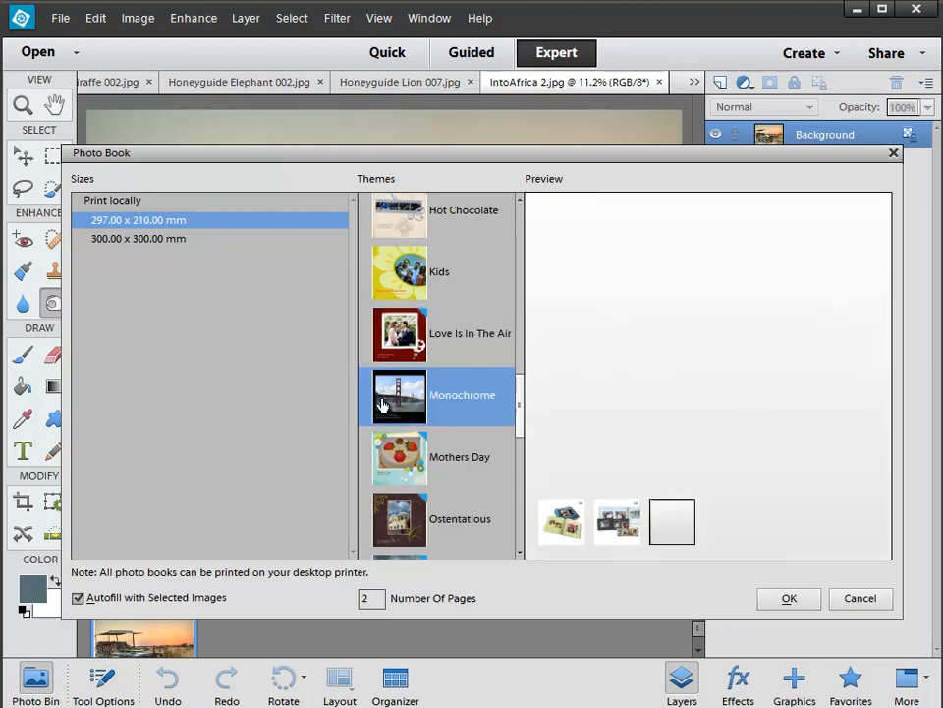
Step: Set the photo book to 10 pages, disable autofilling with selected images and create the book
{"action": "double_click", "coordinate": [368, 598]}
{"action": "type", "text": "10"}
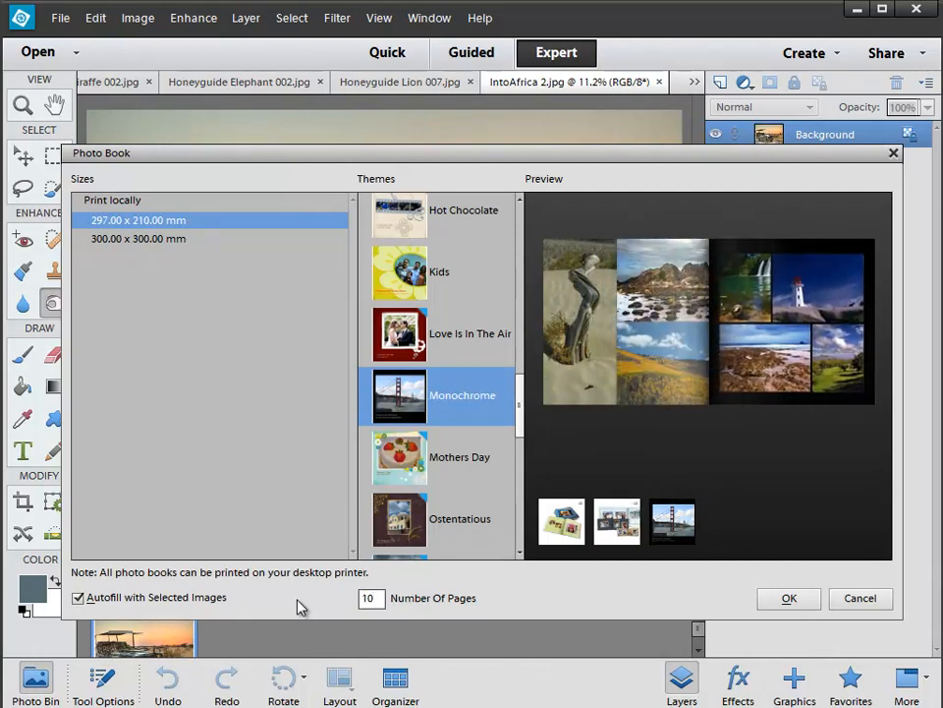
{"action": "left_click", "coordinate": [78, 598]}
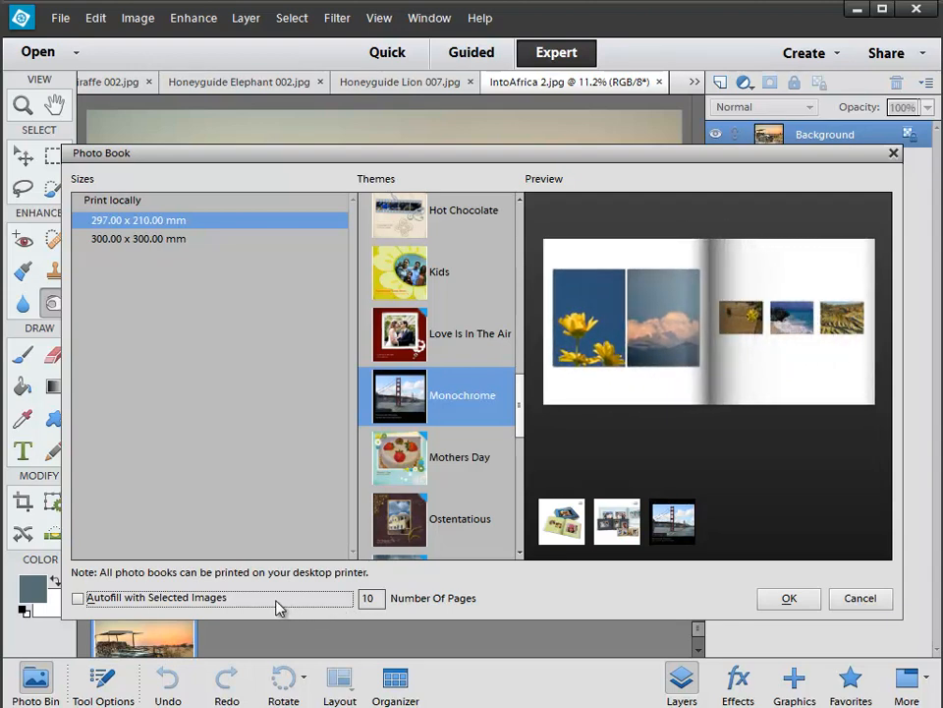
{"action": "left_click", "coordinate": [790, 599]}
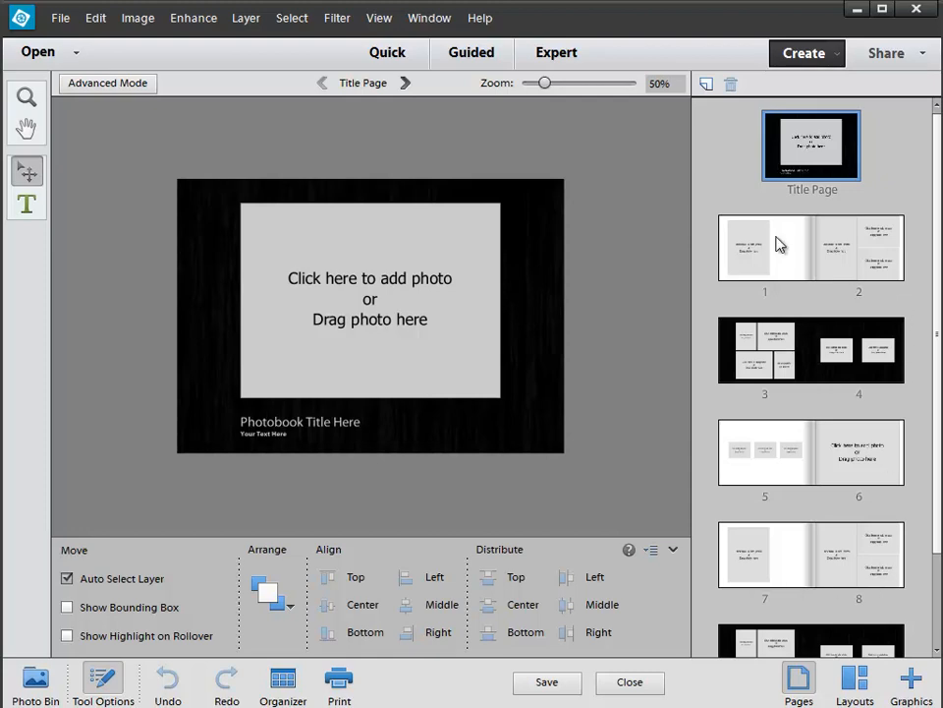
Step: Fill the title page's empty photo frame with the Baoab 1 image
{"action": "left_click", "coordinate": [383, 277]}
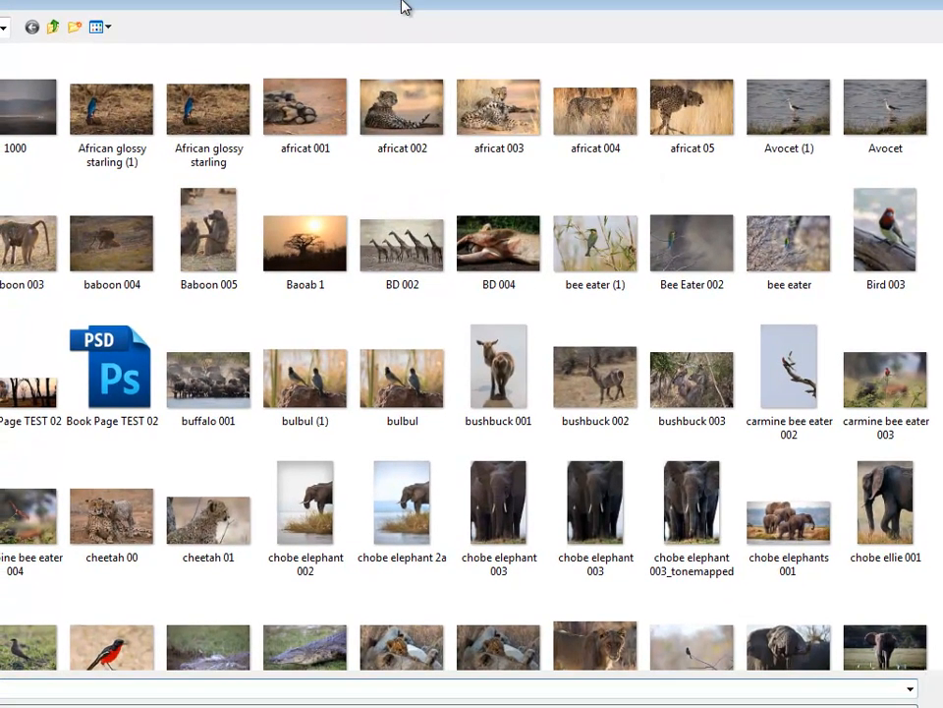
{"action": "mouse_move", "coordinate": [198, 261]}
{"action": "mouse_move", "coordinate": [287, 229]}
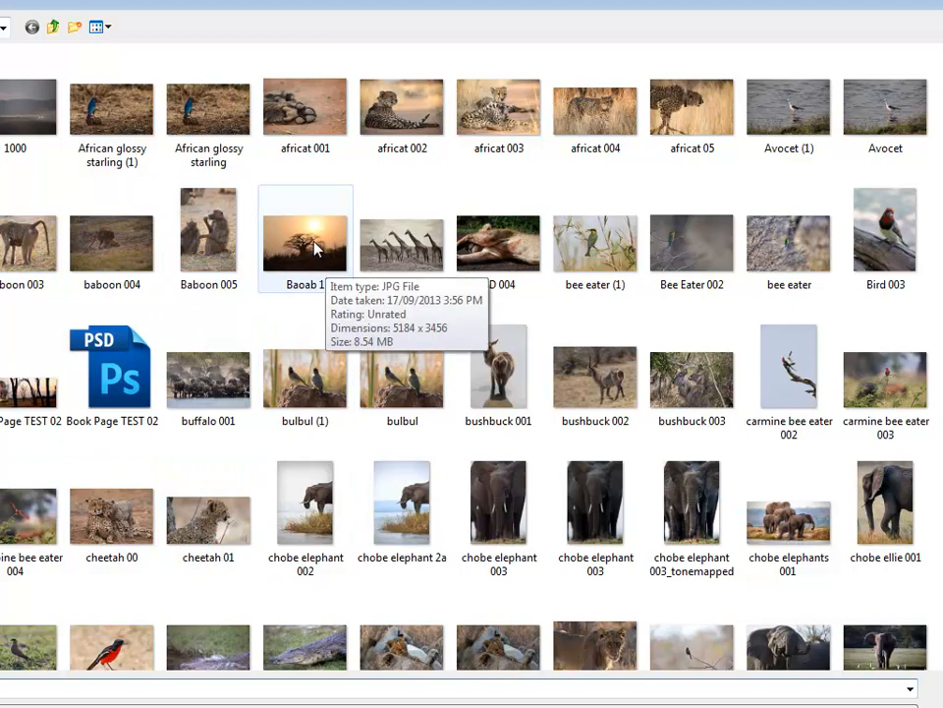
{"action": "double_click", "coordinate": [287, 229]}
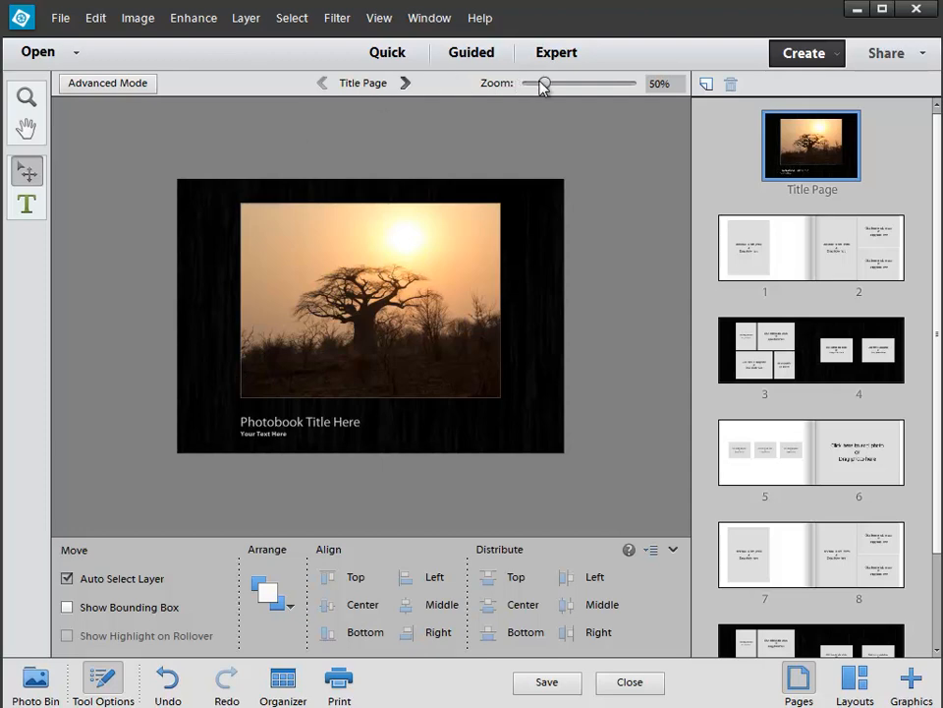
Step: Replace the title page's "Photobook Title Here" text with the owner's first name in possessive form followed by "Safari Book"
{"action": "left_click_drag", "start_coordinate": [543, 84], "coordinate": [560, 84]}
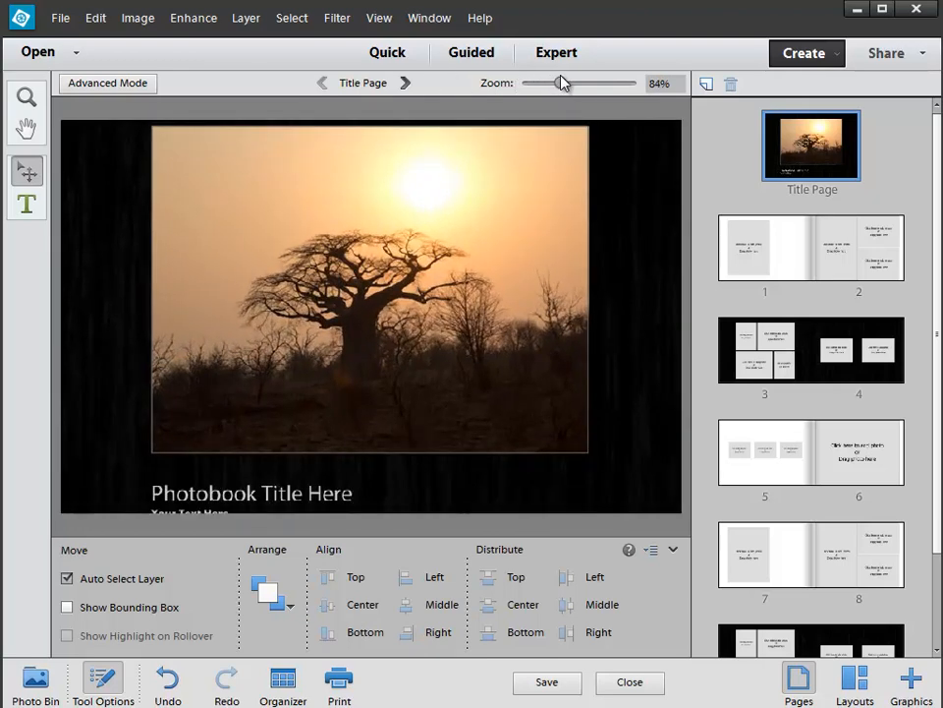
{"action": "left_click", "coordinate": [673, 551]}
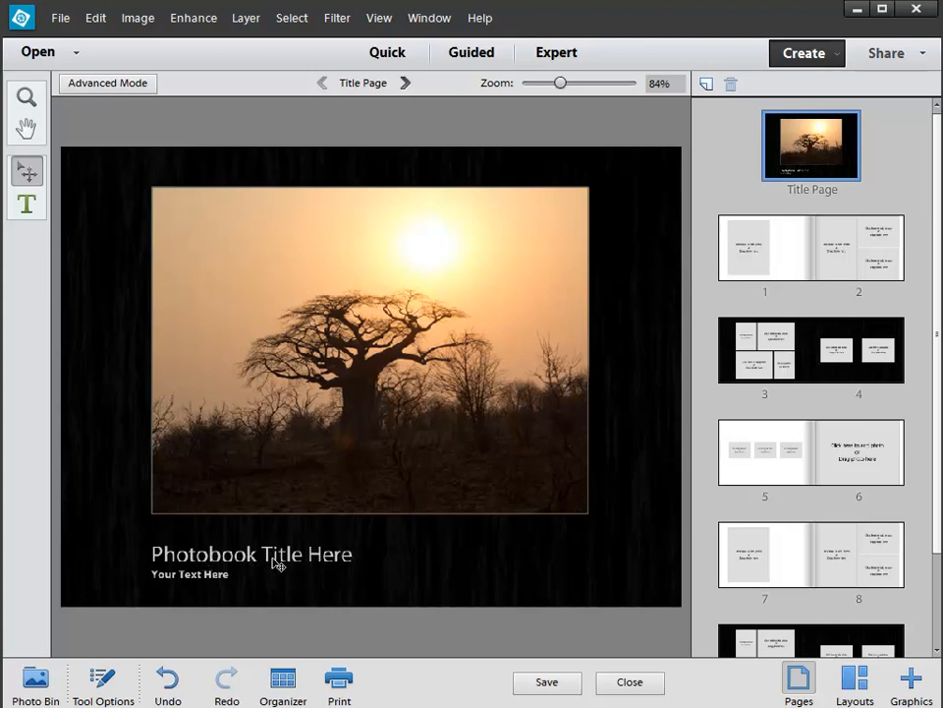
{"action": "key", "text": "t"}
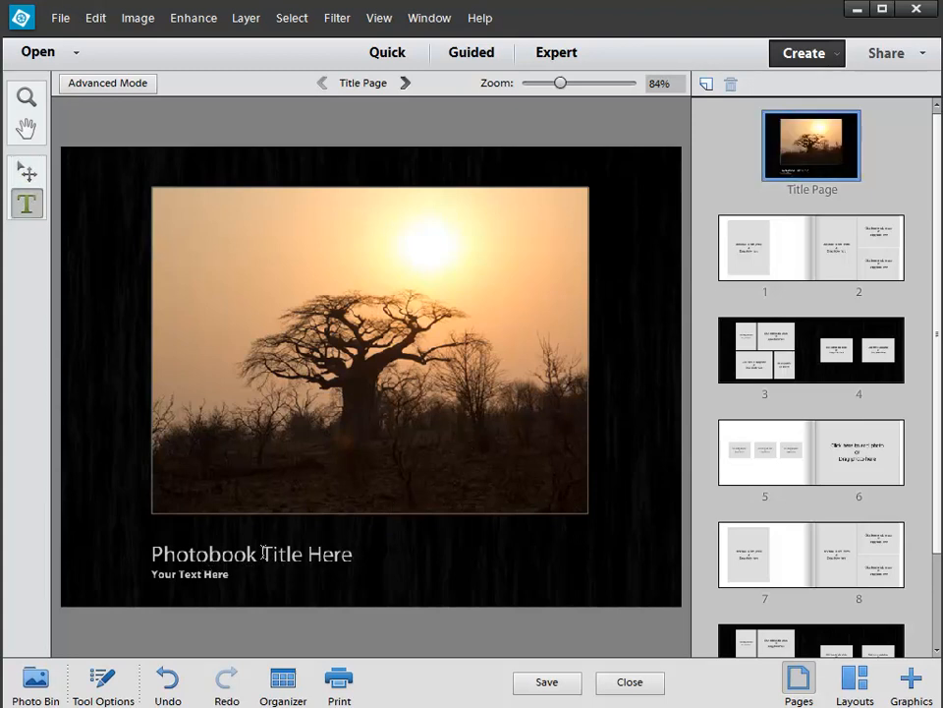
{"action": "left_click", "coordinate": [280, 553]}
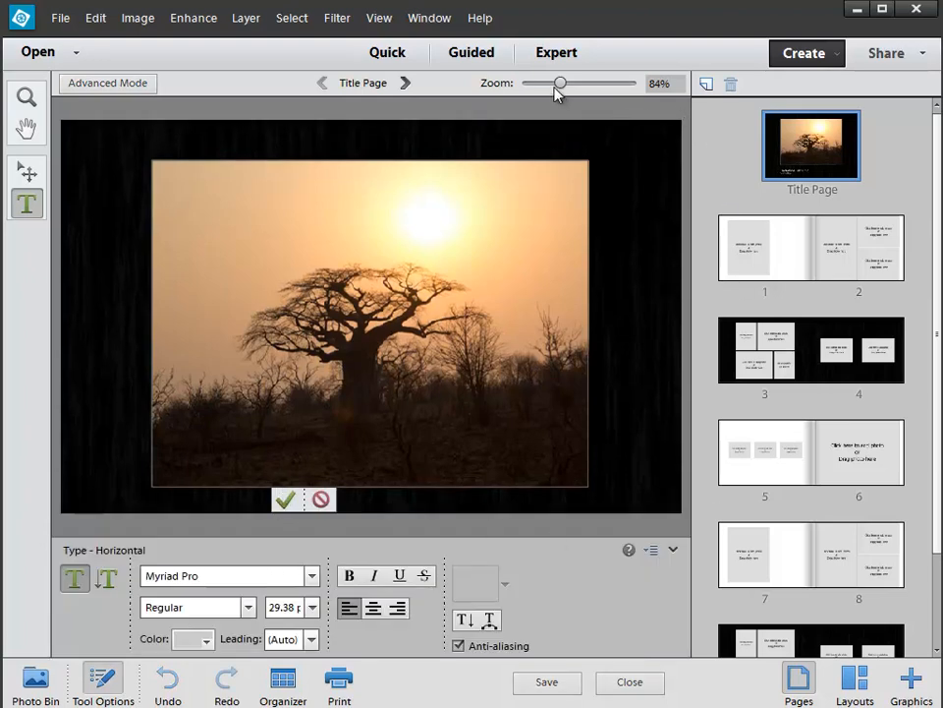
{"action": "left_click_drag", "start_coordinate": [559, 86], "coordinate": [549, 87]}
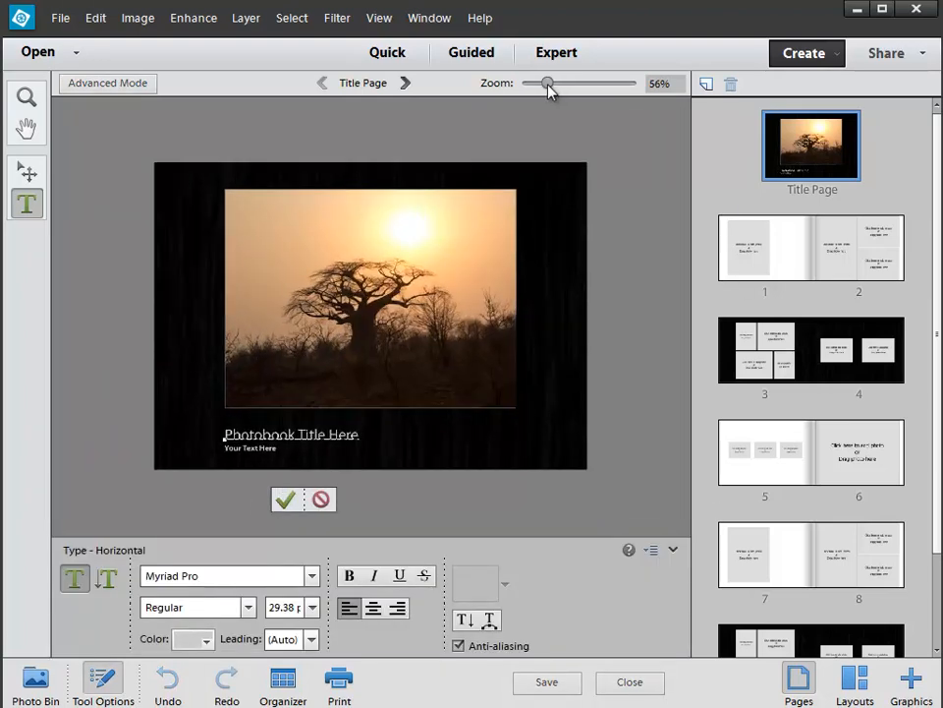
{"action": "double_click", "coordinate": [266, 434]}
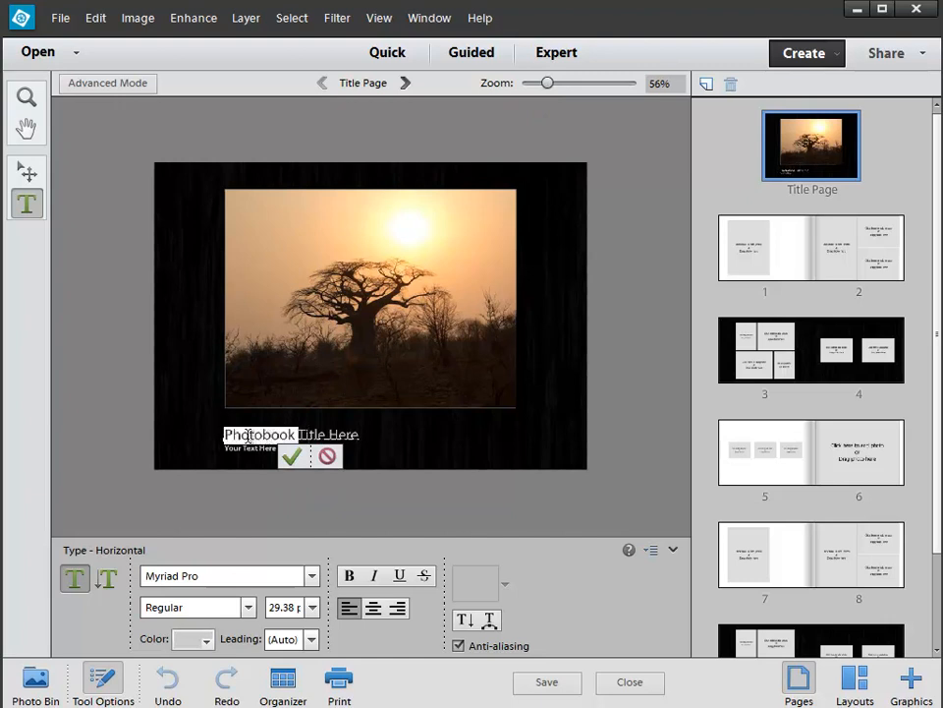
{"action": "left_click", "coordinate": [221, 435]}
{"action": "left_click_drag", "start_coordinate": [224, 434], "coordinate": [357, 451]}
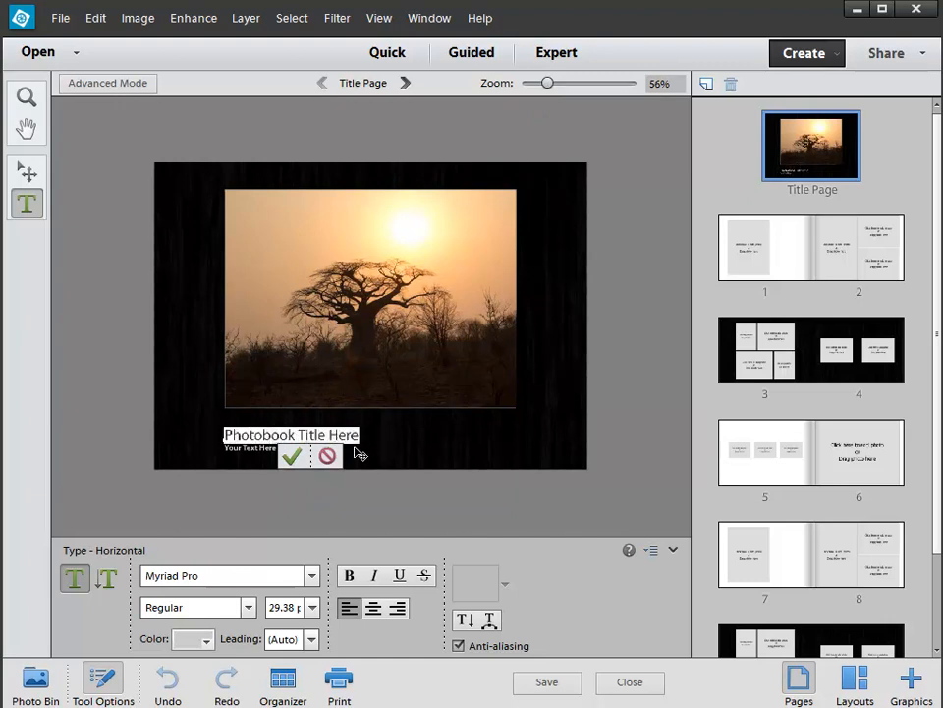
{"action": "triple_click", "coordinate": [261, 429]}
{"action": "type", "text": "Ro"}
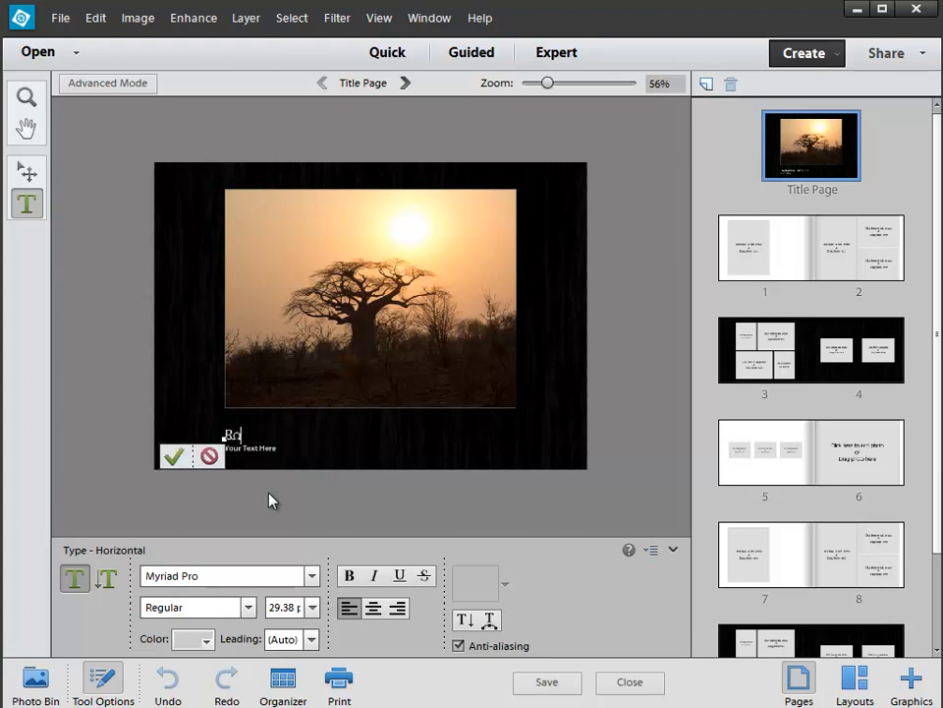
{"action": "type", "text": "bin's S"}
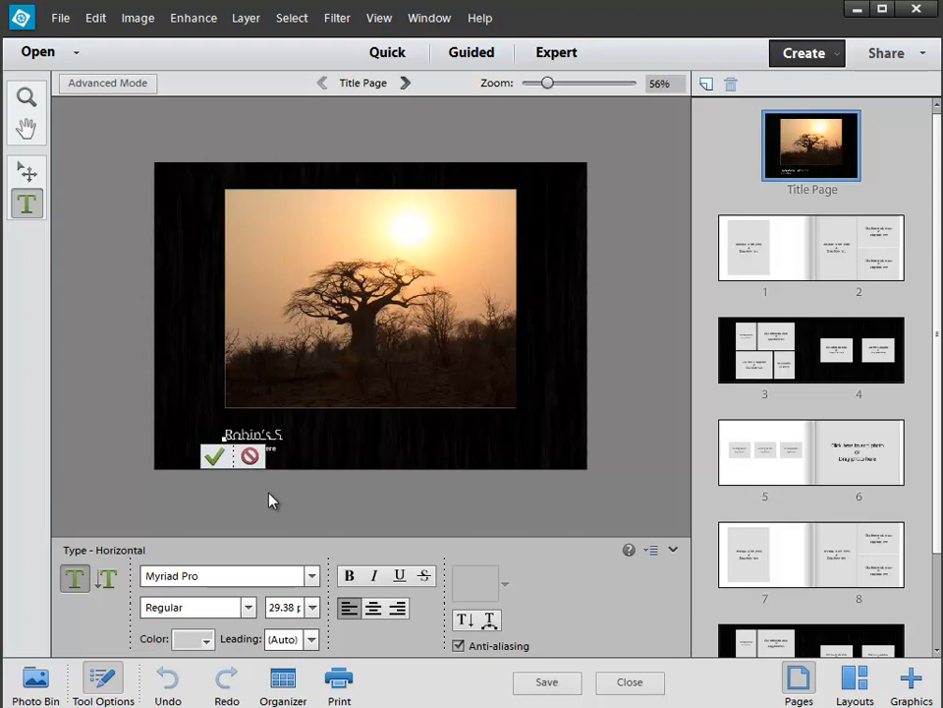
{"action": "type", "text": "afari"}
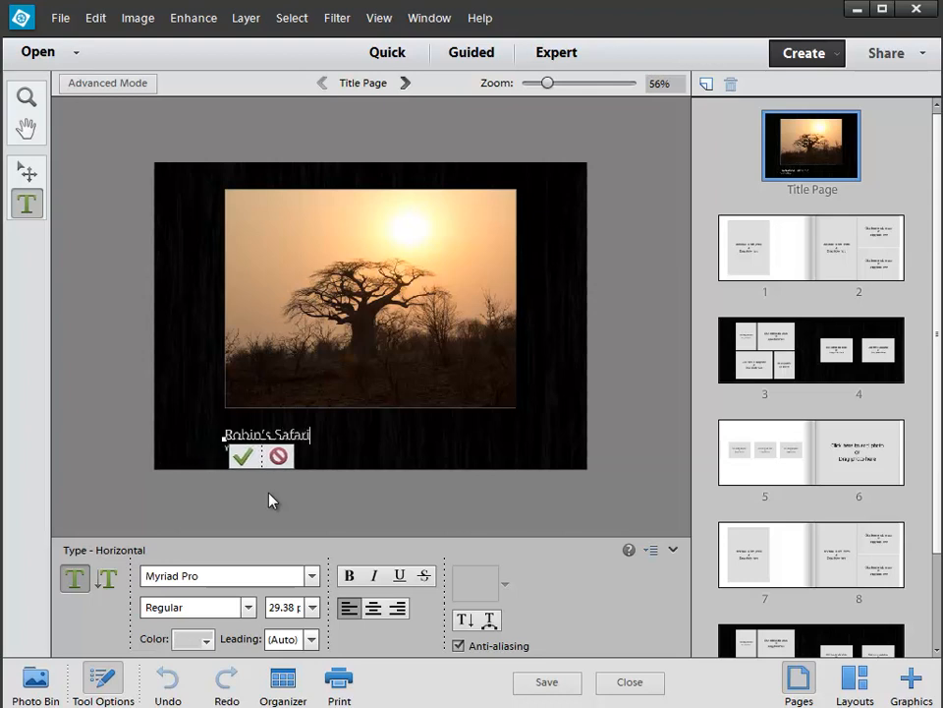
{"action": "type", "text": " Book"}
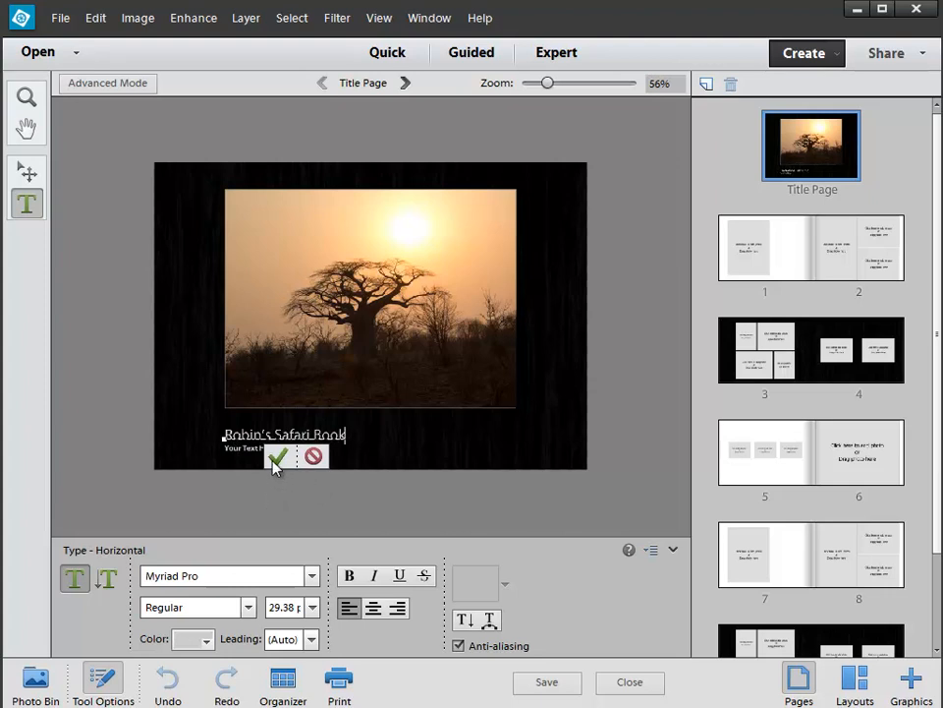
{"action": "left_click", "coordinate": [279, 455]}
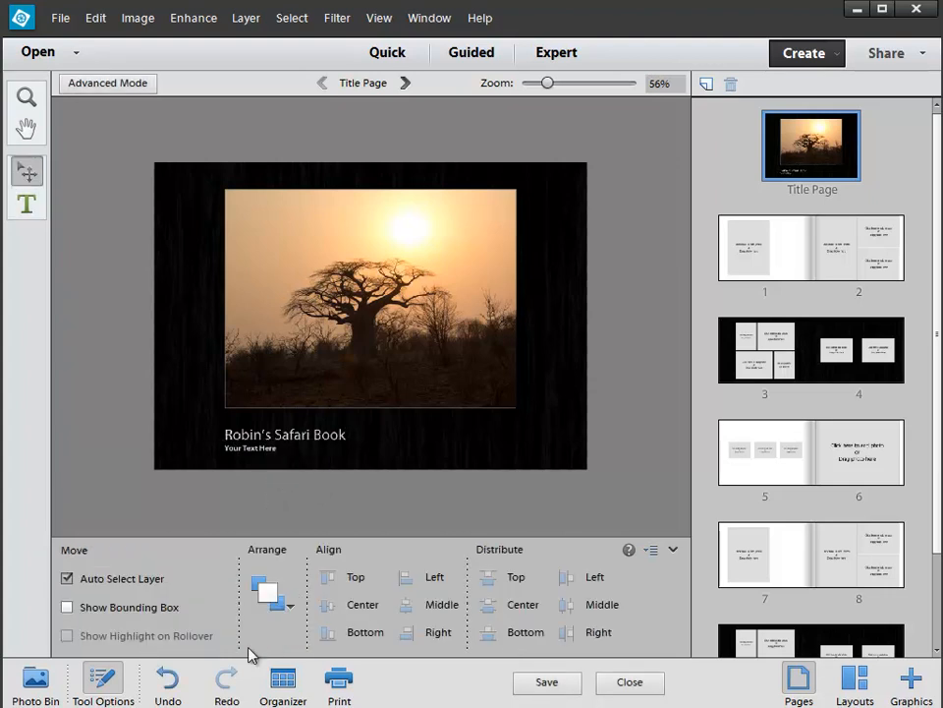
Step: Replace the title page's "Your Text Here" subtitle with "On Safari in 2013"
{"action": "double_click", "coordinate": [243, 450]}
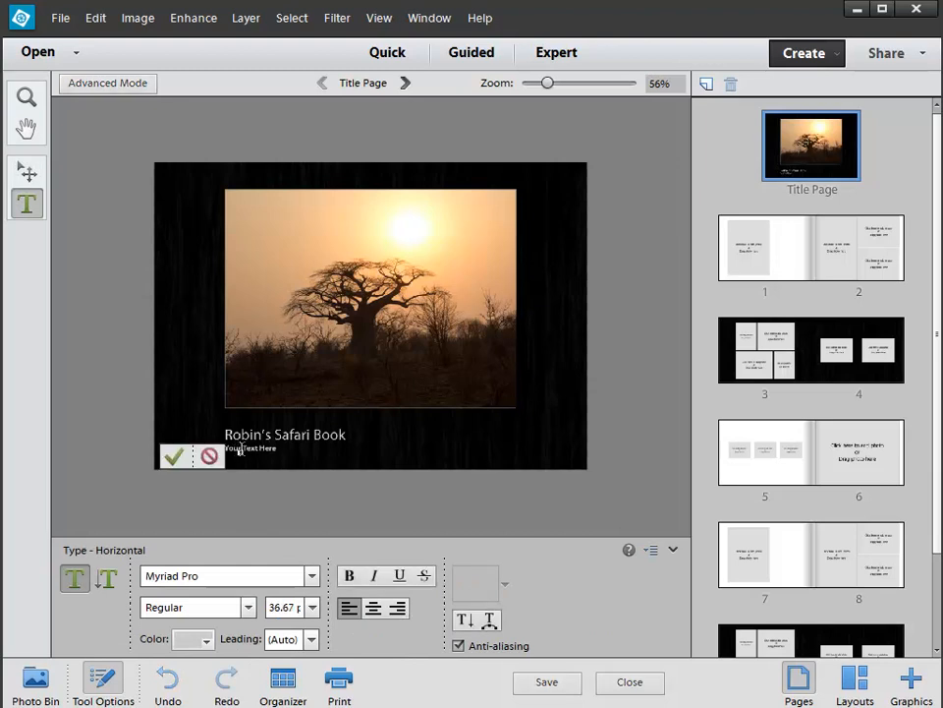
{"action": "left_click", "coordinate": [214, 456]}
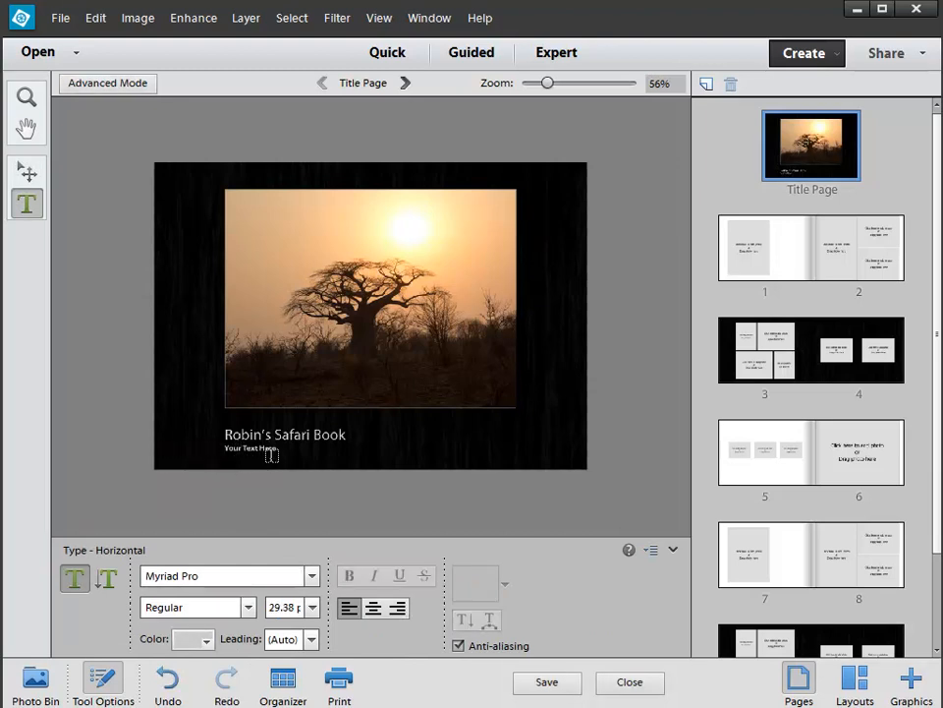
{"action": "left_click", "coordinate": [269, 448]}
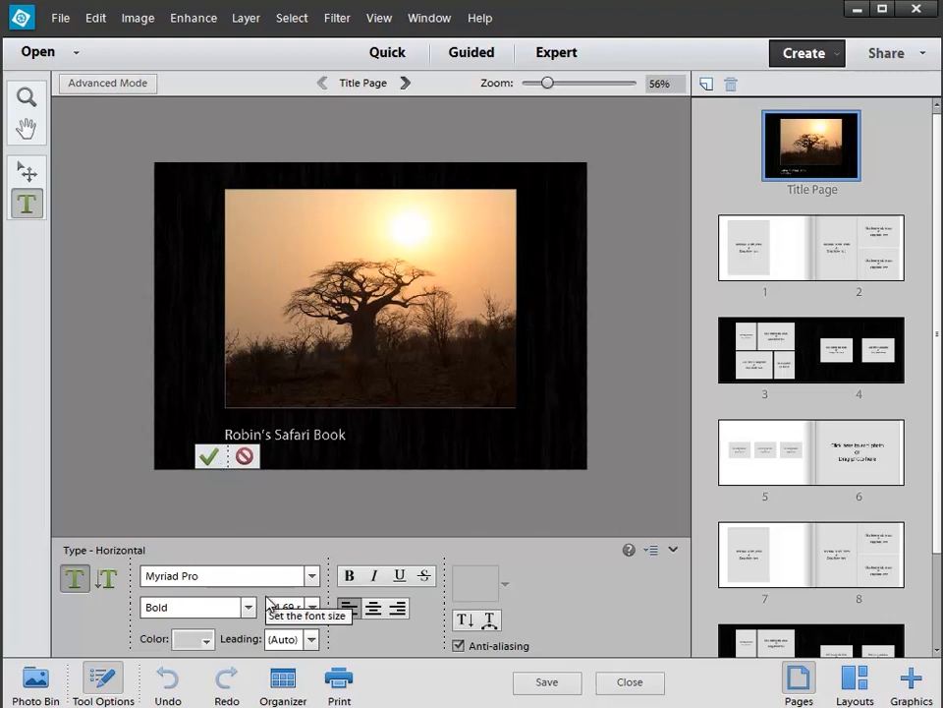
{"action": "type", "text": "By Robin"}
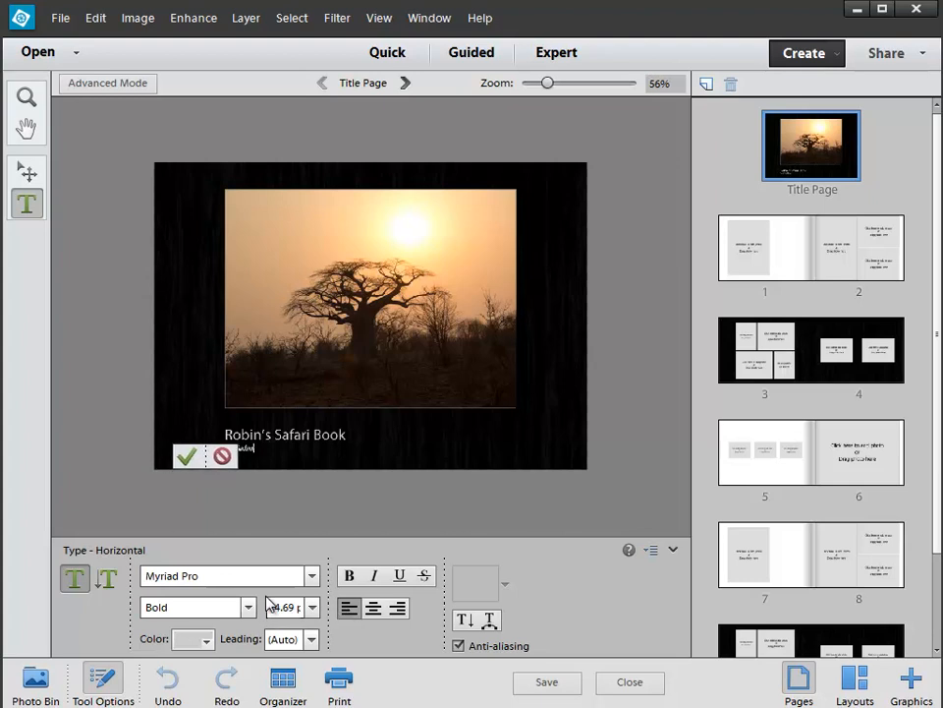
{"action": "type", "text": " in 2"}
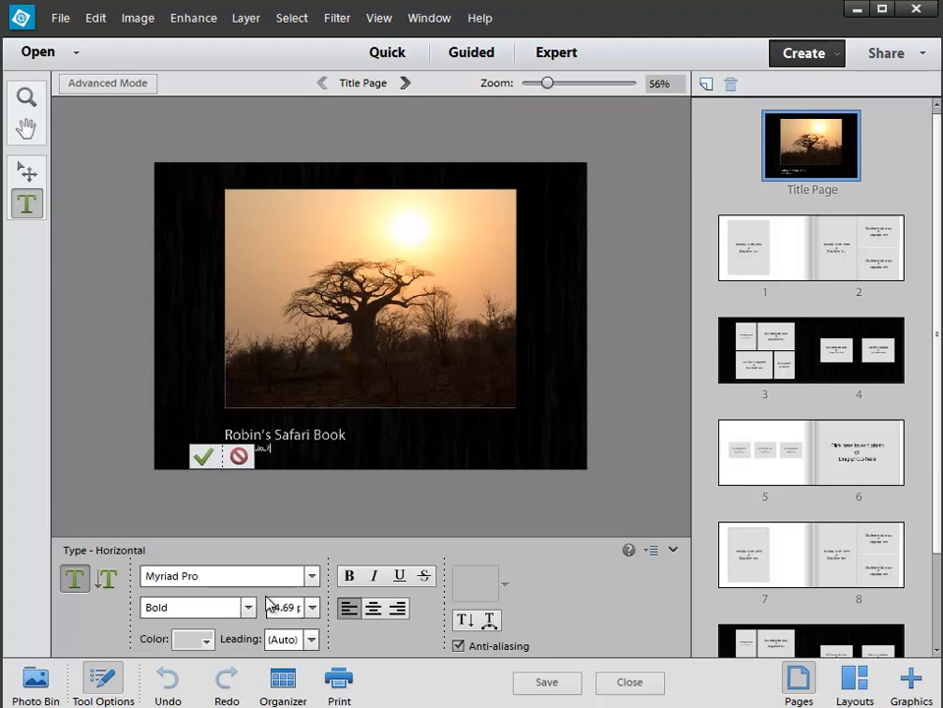
{"action": "type", "text": "011"}
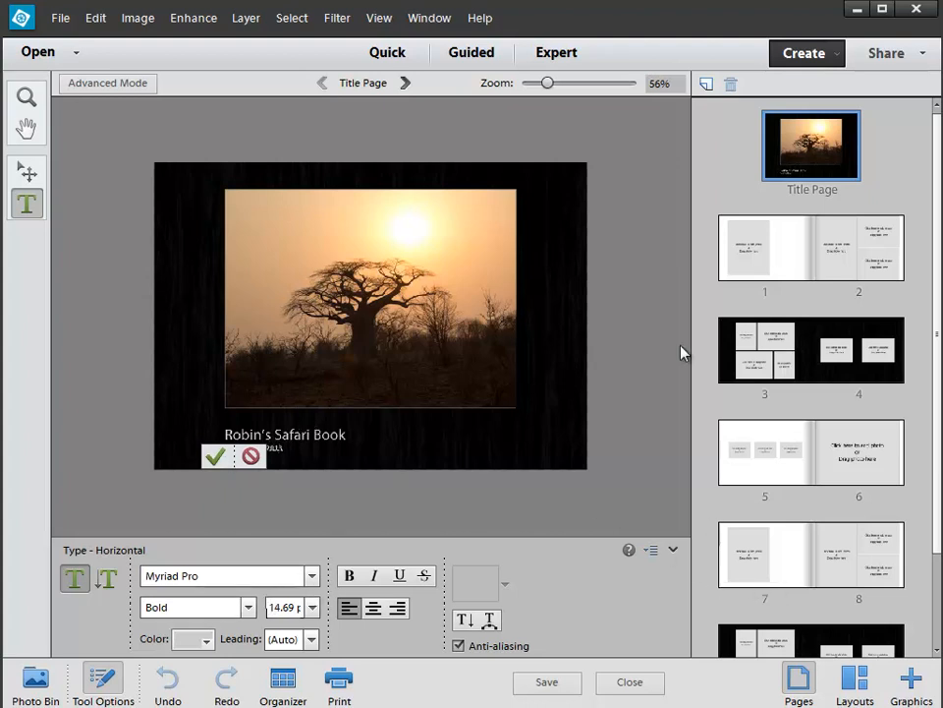
{"action": "left_click_drag", "start_coordinate": [548, 85], "coordinate": [556, 84]}
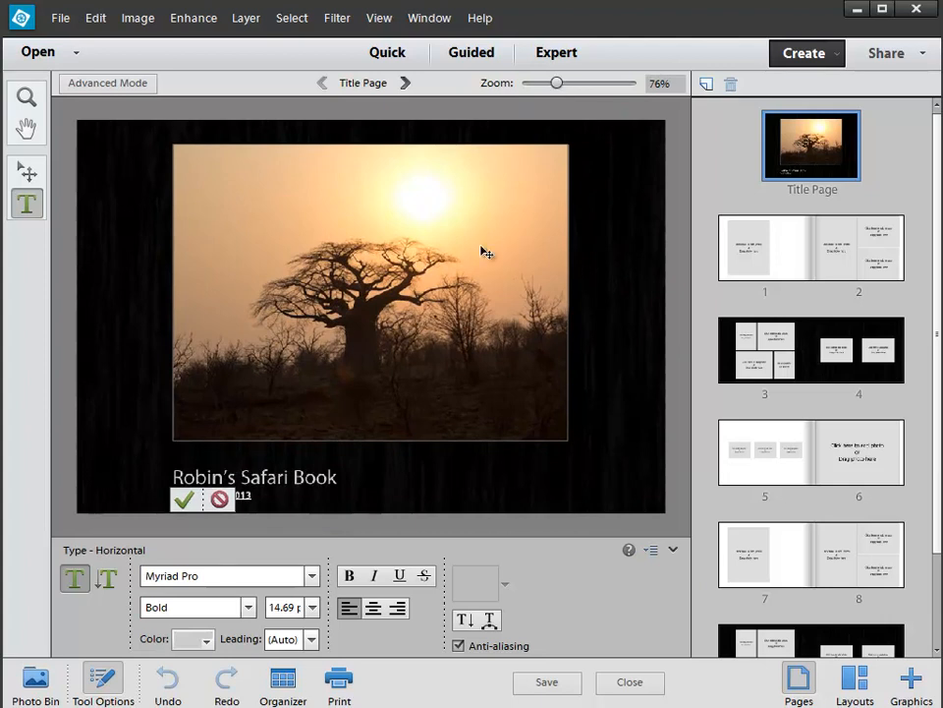
{"action": "left_click", "coordinate": [184, 500]}
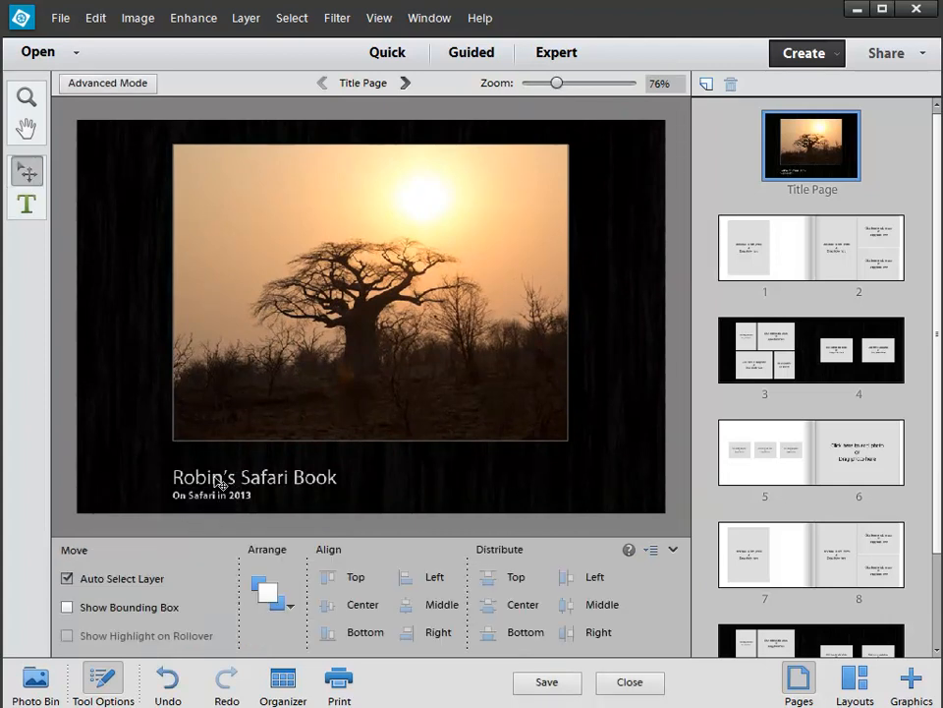
Step: Set the font of the title page's whole main title line to Angelic War (TT)
{"action": "key", "text": "t"}
{"action": "triple_click", "coordinate": [218, 477]}
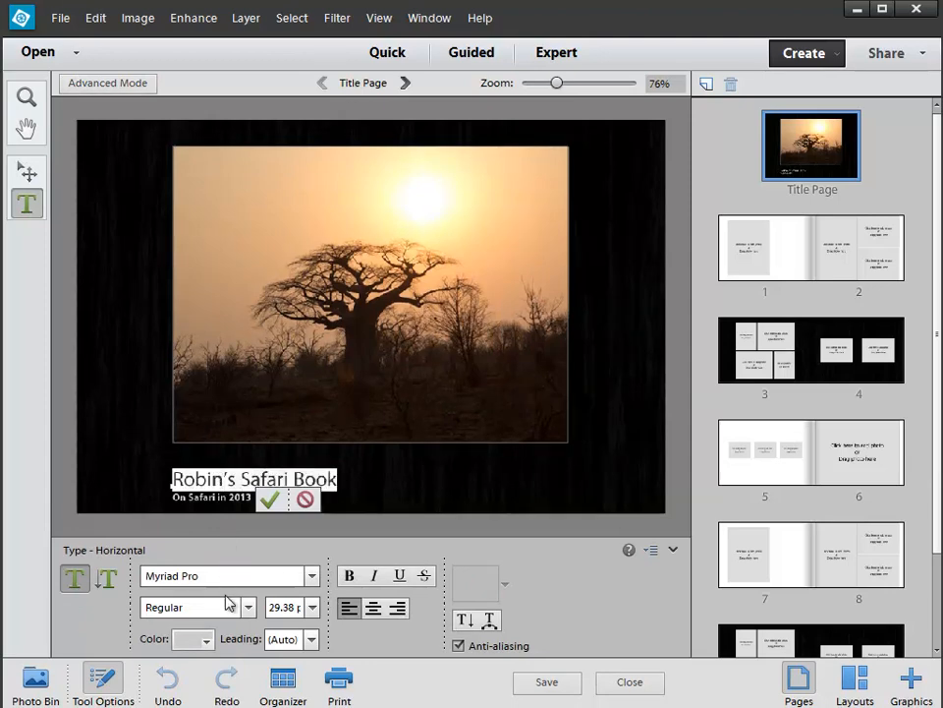
{"action": "left_click", "coordinate": [313, 576]}
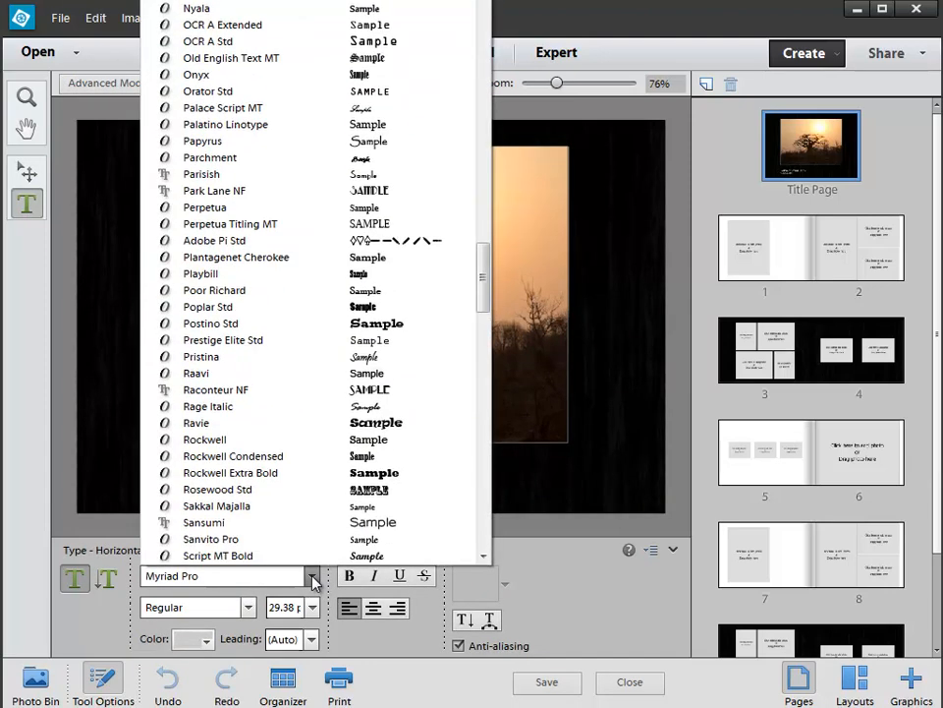
{"action": "scroll", "coordinate": [322, 279], "scroll_direction": "up", "scroll_amount": 20}
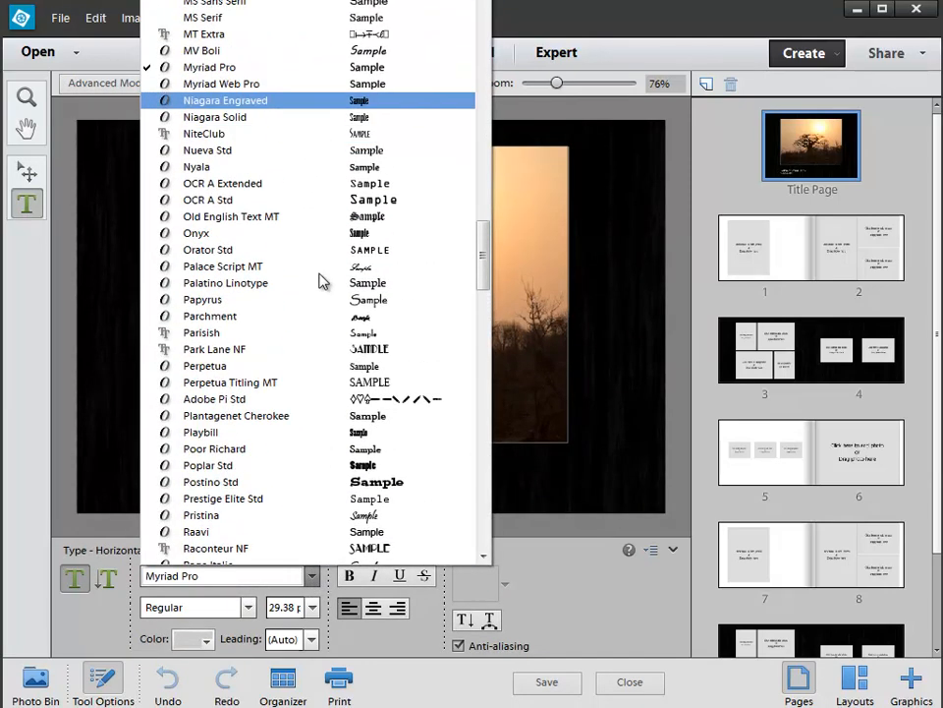
{"action": "left_click_drag", "start_coordinate": [483, 125], "coordinate": [480, 5]}
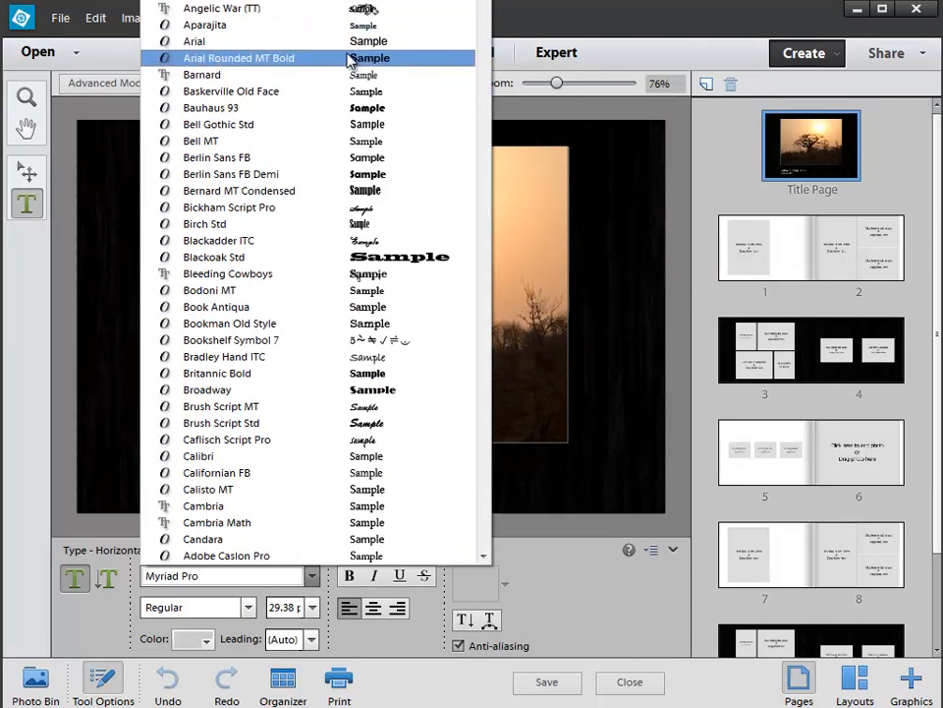
{"action": "left_click", "coordinate": [276, 10]}
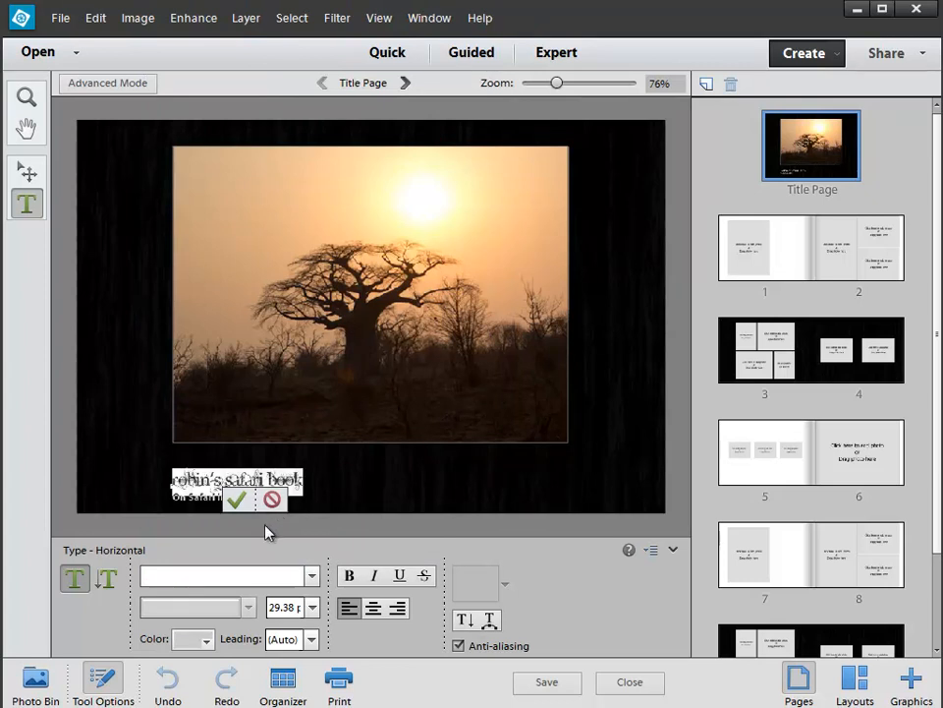
{"action": "left_click", "coordinate": [236, 499]}
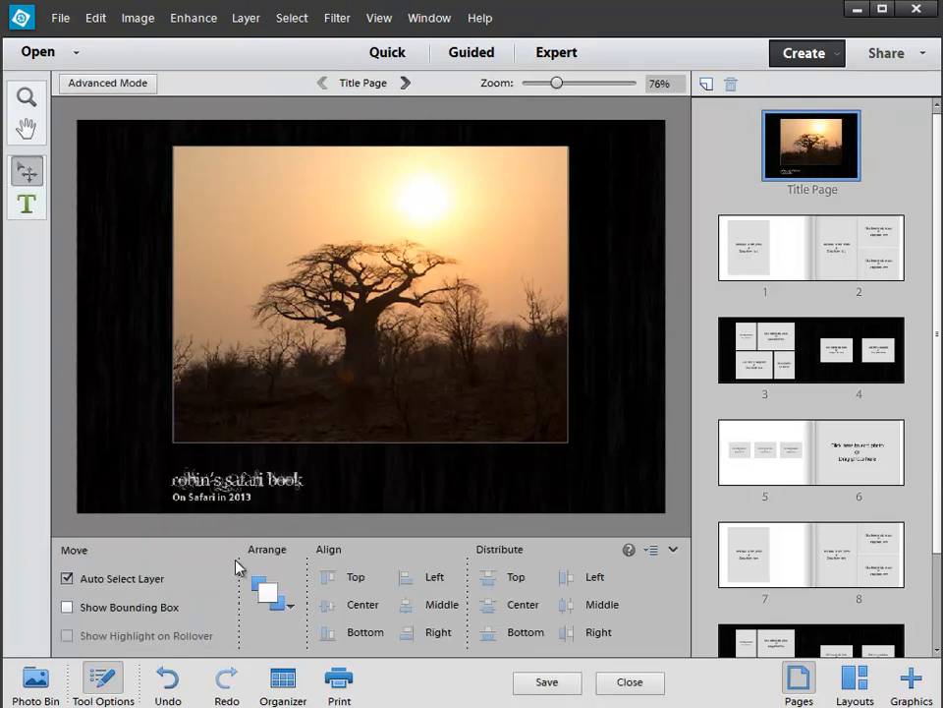
Step: Set the entire main title line on the title page to the Myriad Pro font in Bold
{"action": "key", "text": "t"}
{"action": "left_click", "coordinate": [236, 482]}
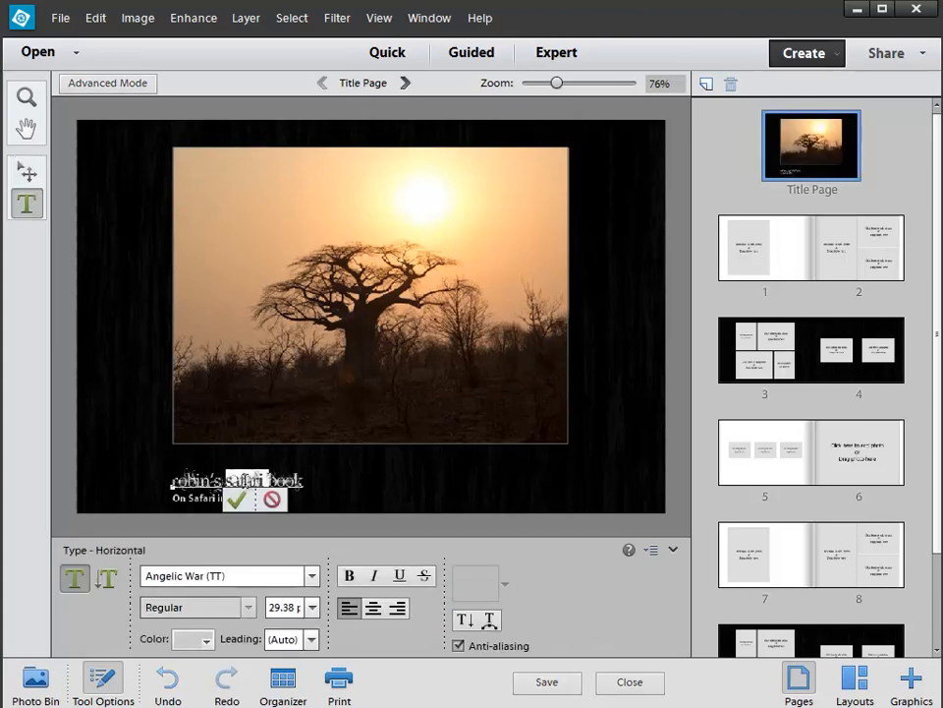
{"action": "key", "text": "ctrl+a"}
{"action": "left_click", "coordinate": [312, 576]}
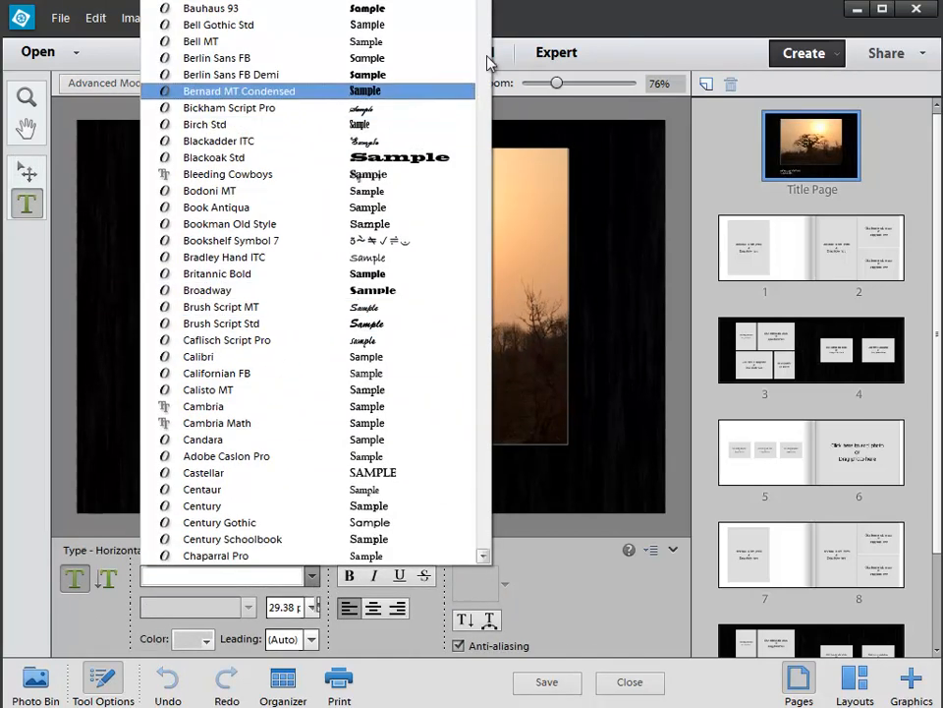
{"action": "left_click_drag", "start_coordinate": [491, 59], "coordinate": [483, 250]}
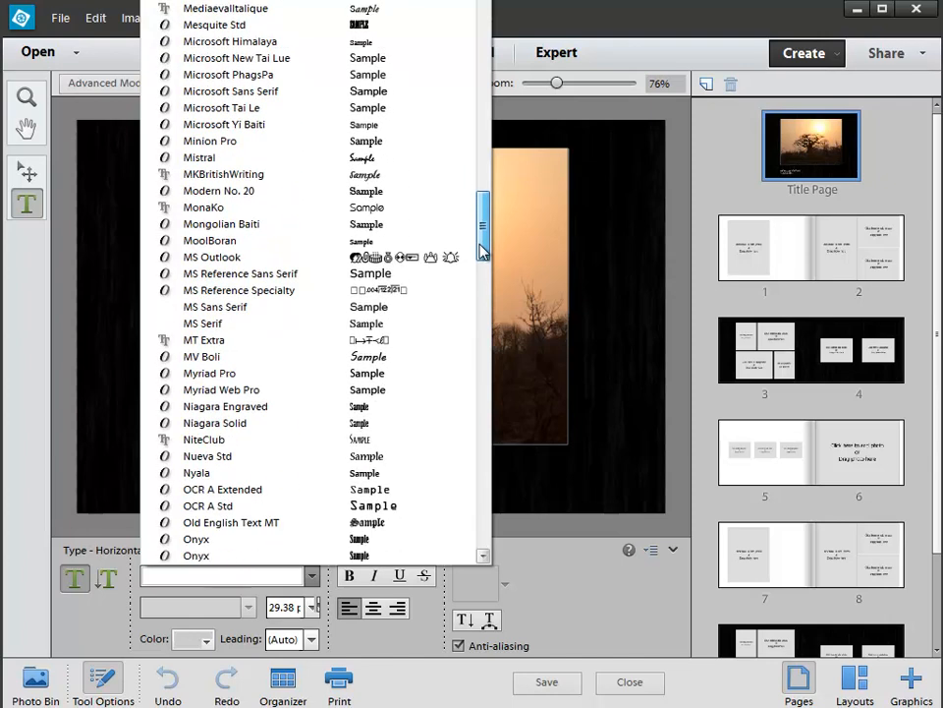
{"action": "left_click", "coordinate": [297, 373]}
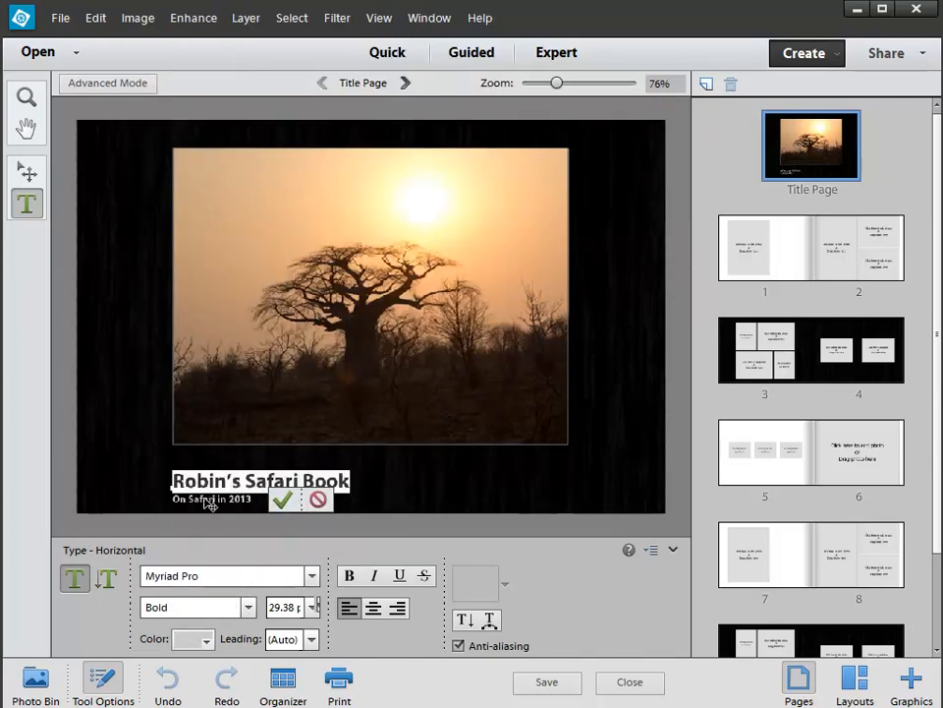
{"action": "left_click", "coordinate": [174, 480]}
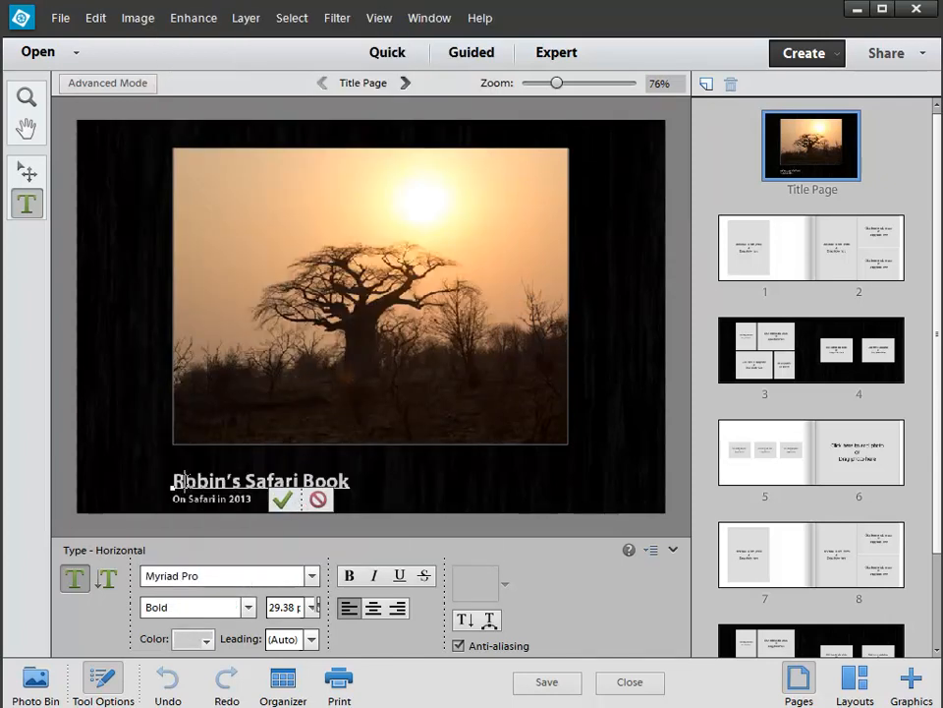
{"action": "left_click", "coordinate": [281, 503]}
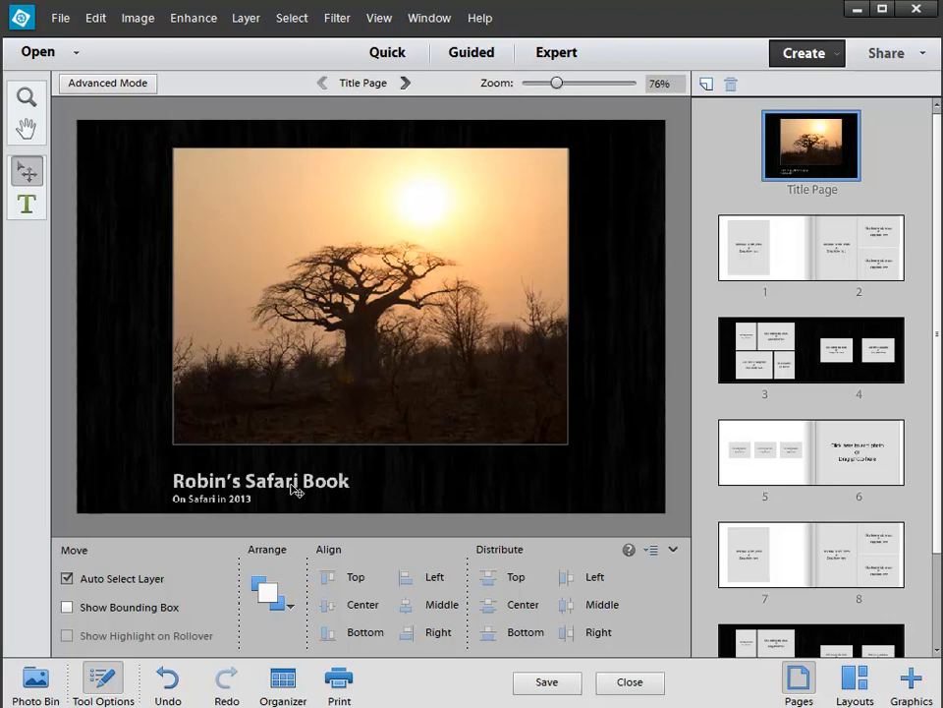
Step: Change only the owner's first name in the main title to the Light font style
{"action": "key", "text": "t"}
{"action": "left_click_drag", "start_coordinate": [246, 480], "coordinate": [80, 512]}
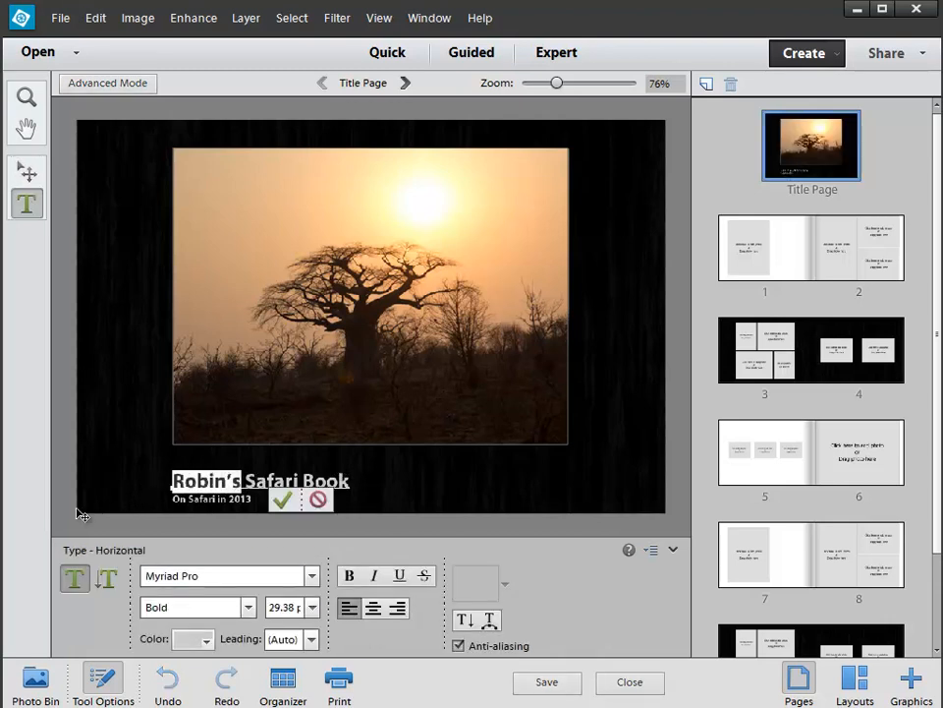
{"action": "left_click", "coordinate": [248, 608]}
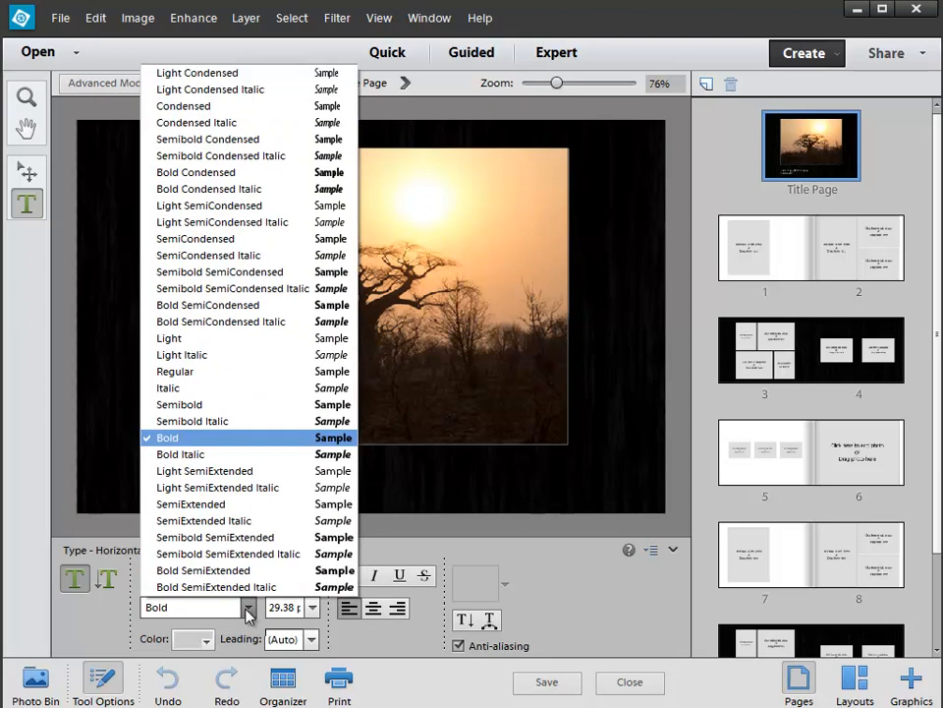
{"action": "left_click", "coordinate": [246, 342]}
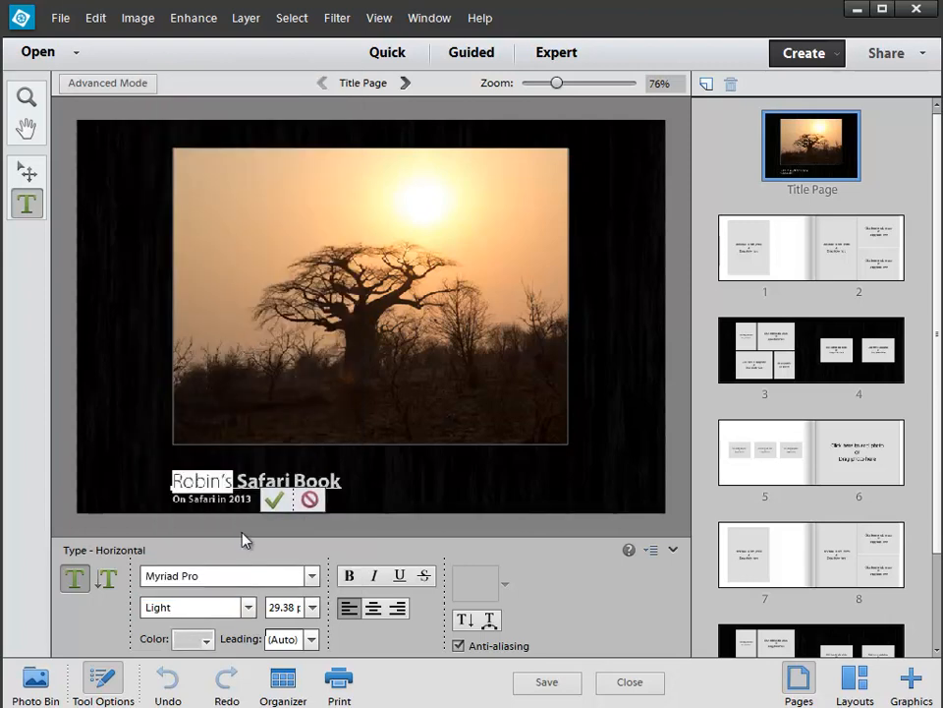
{"action": "left_click", "coordinate": [274, 502]}
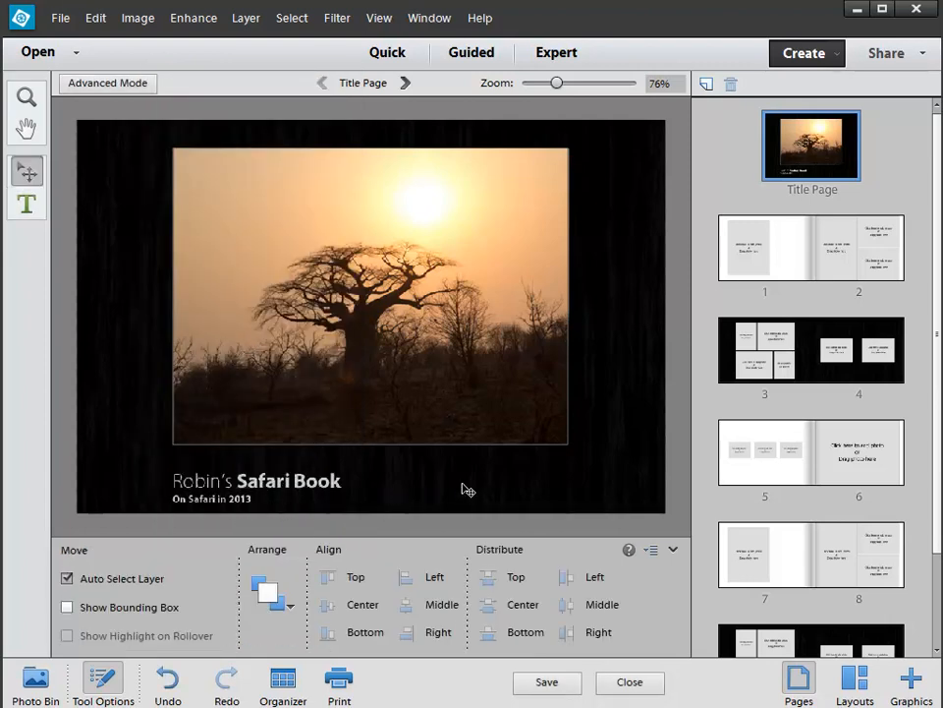
Step: Color the words "Safari Book" in the main title red using the default color swatches
{"action": "left_click", "coordinate": [673, 549]}
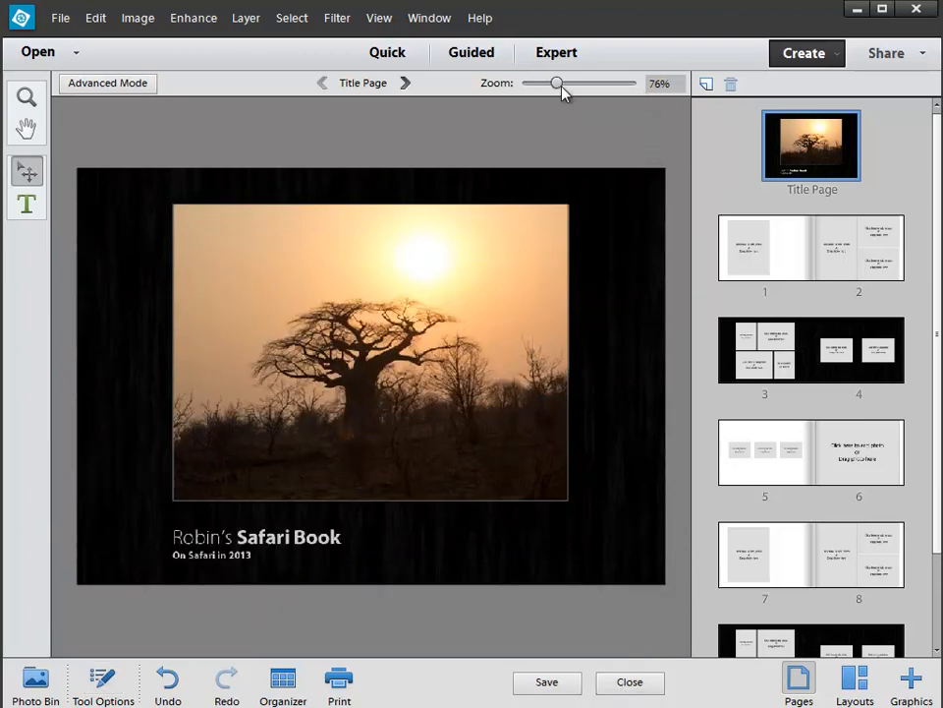
{"action": "left_click_drag", "start_coordinate": [562, 86], "coordinate": [570, 89]}
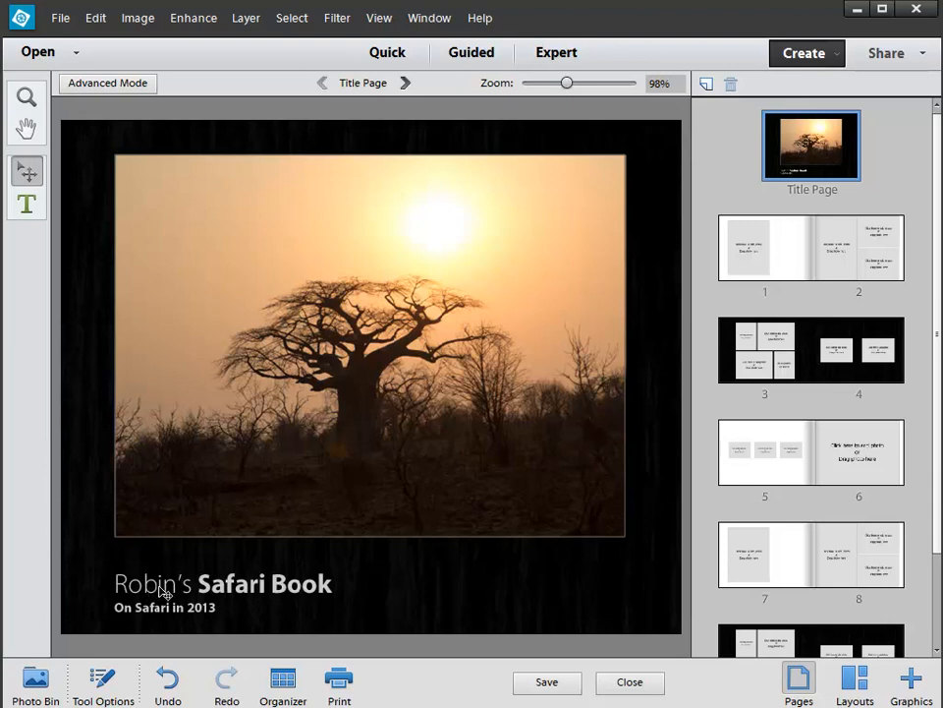
{"action": "key", "text": "t"}
{"action": "left_click", "coordinate": [225, 584]}
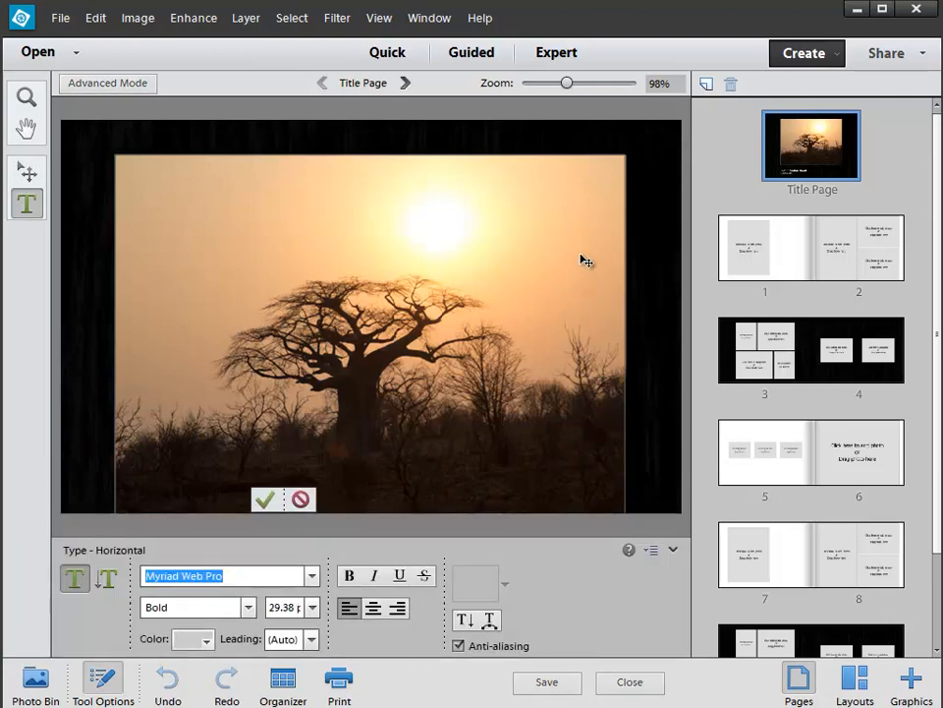
{"action": "left_click_drag", "start_coordinate": [565, 82], "coordinate": [551, 84]}
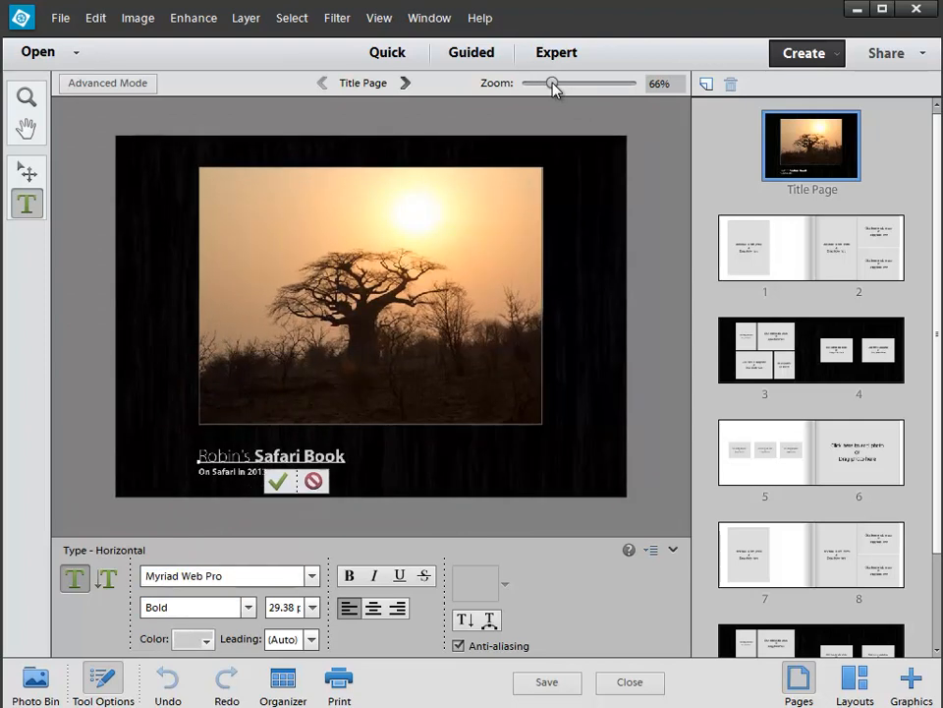
{"action": "left_click", "coordinate": [254, 455]}
{"action": "left_click_drag", "start_coordinate": [254, 455], "coordinate": [352, 472]}
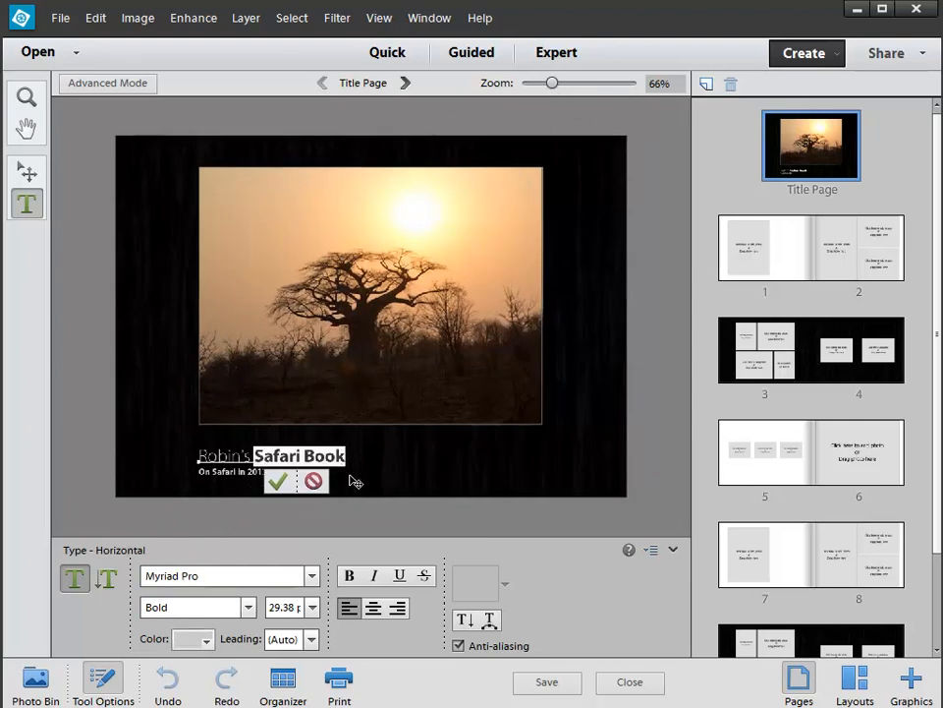
{"action": "left_click", "coordinate": [190, 640]}
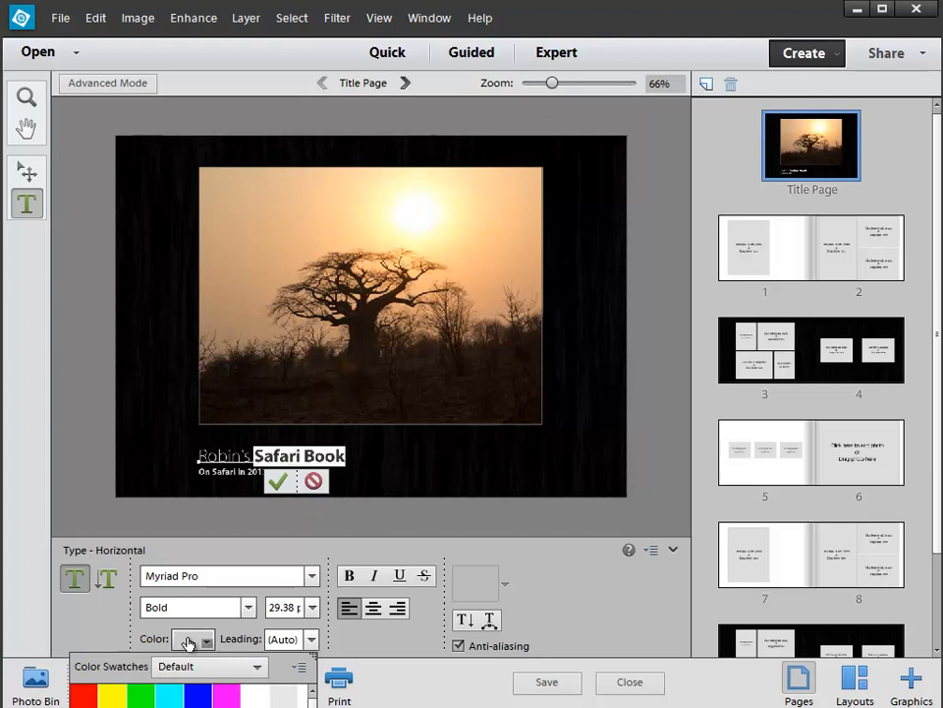
{"action": "left_click", "coordinate": [90, 691]}
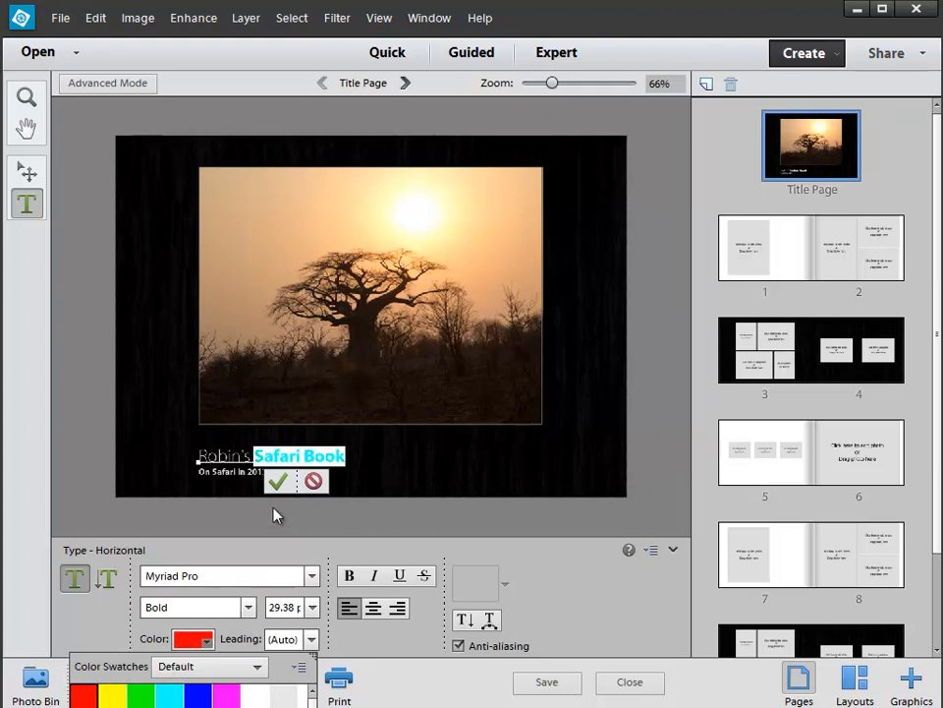
{"action": "left_click", "coordinate": [278, 481]}
{"action": "left_click", "coordinate": [278, 481]}
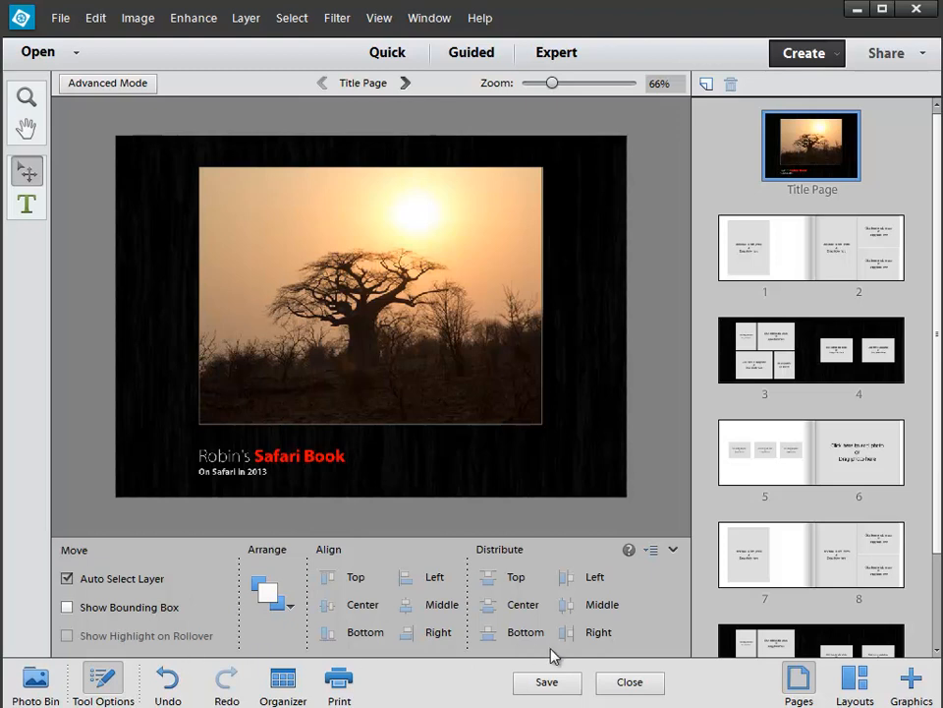
Step: Open pages 1 and 2, then place the color elephant photo on page 1 and the yawning lion in page 2's lower small frame
{"action": "left_click", "coordinate": [673, 550]}
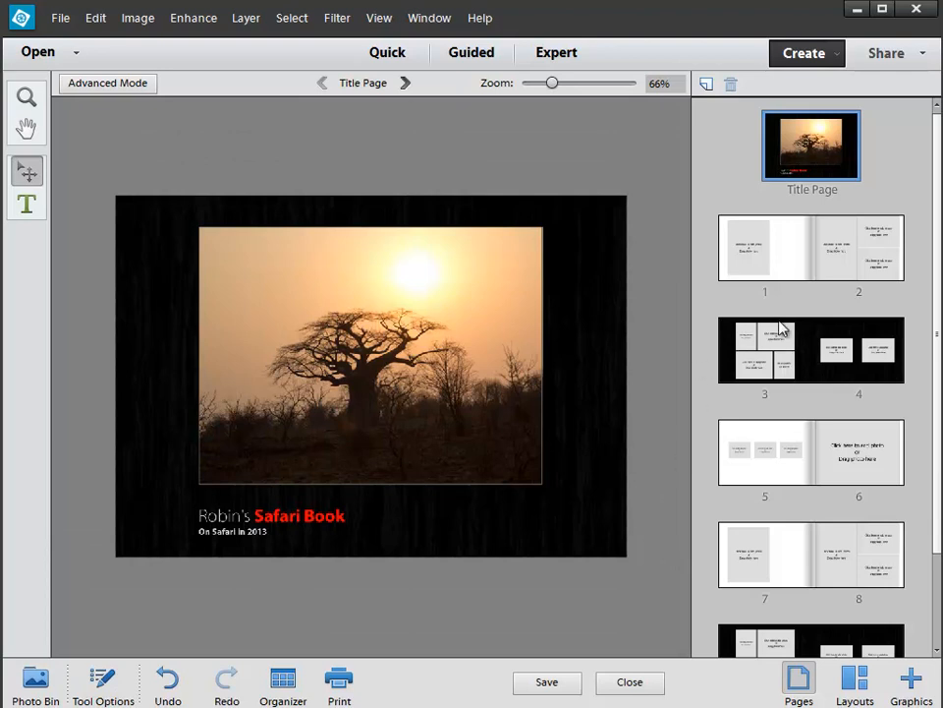
{"action": "left_click", "coordinate": [781, 260]}
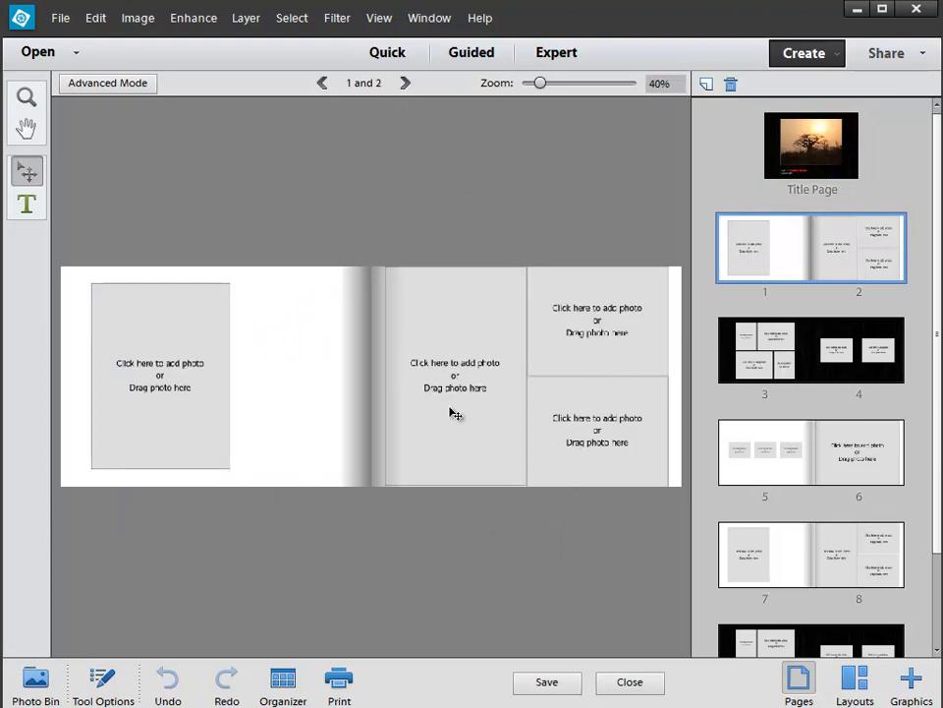
{"action": "left_click", "coordinate": [33, 685]}
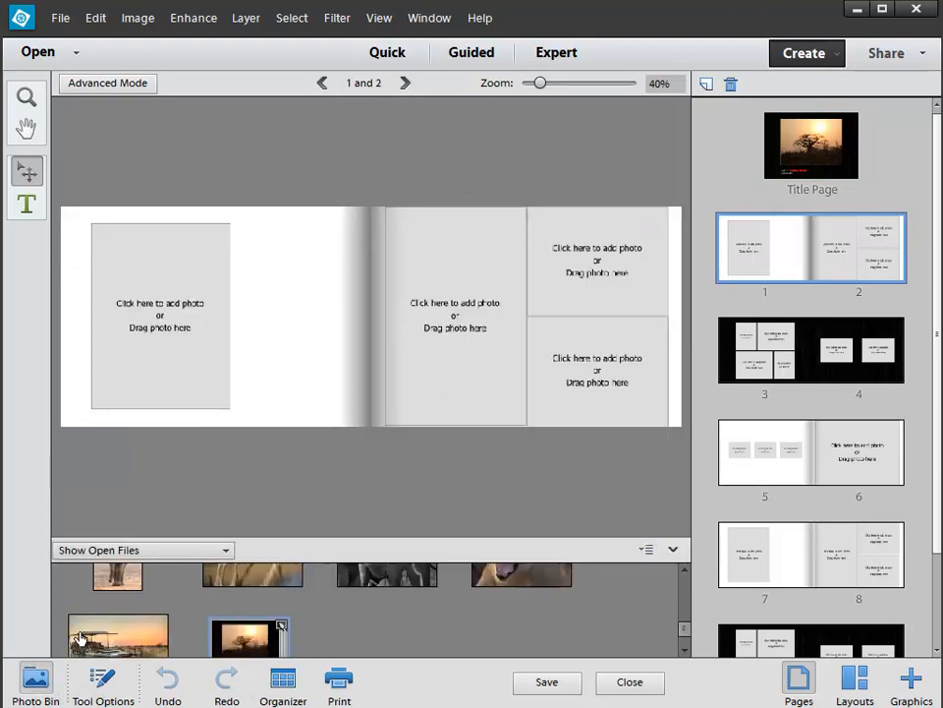
{"action": "left_click_drag", "start_coordinate": [126, 584], "coordinate": [167, 320]}
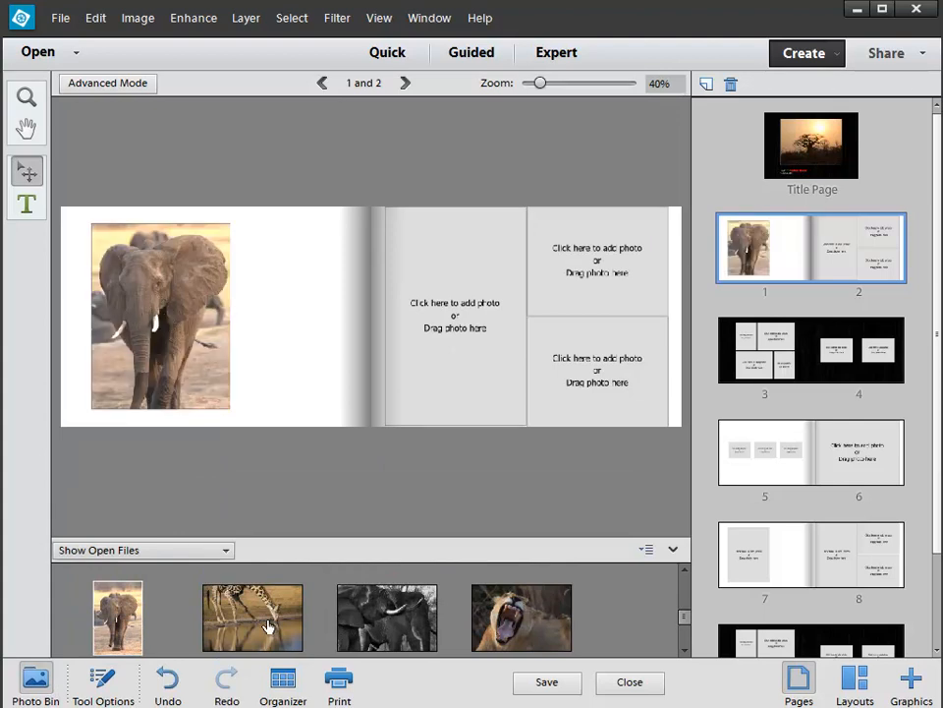
{"action": "left_click_drag", "start_coordinate": [507, 644], "coordinate": [596, 364]}
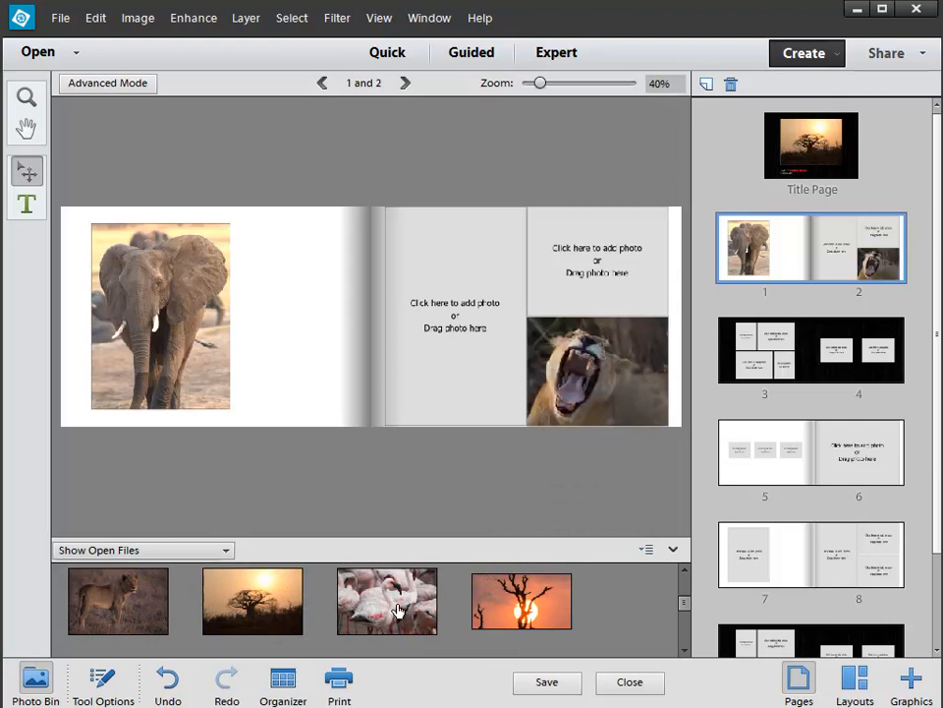
{"action": "scroll", "coordinate": [395, 607], "scroll_direction": "down", "scroll_amount": 3}
{"action": "scroll", "coordinate": [395, 607], "scroll_direction": "up", "scroll_amount": 3}
{"action": "left_click_drag", "start_coordinate": [163, 610], "coordinate": [461, 315]}
{"action": "key", "text": "ctrl+z"}
{"action": "key", "text": "ctrl+z"}
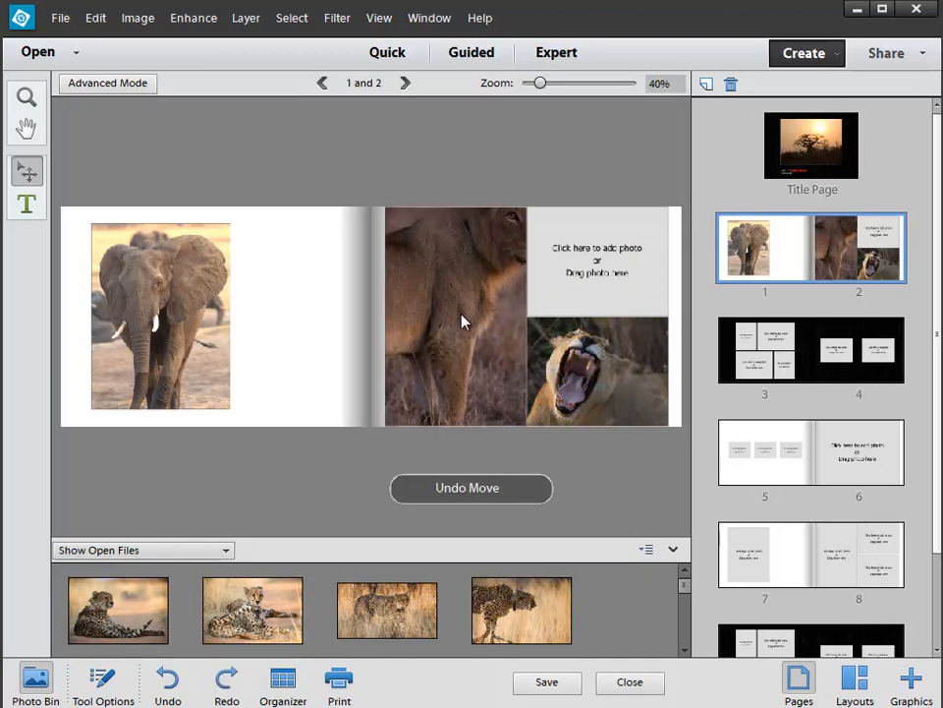
Step: Place the standing lion photo in page 2's tall frame and the walking cheetah photo in its upper small frame
{"action": "scroll", "coordinate": [207, 608], "scroll_direction": "down", "scroll_amount": 2}
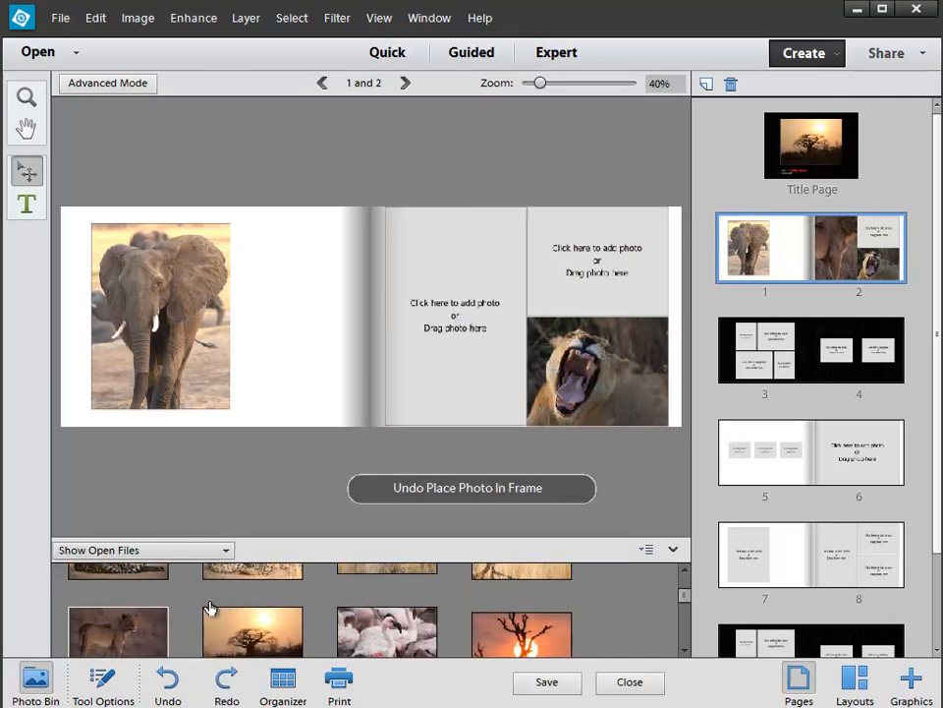
{"action": "left_click_drag", "start_coordinate": [146, 647], "coordinate": [468, 330]}
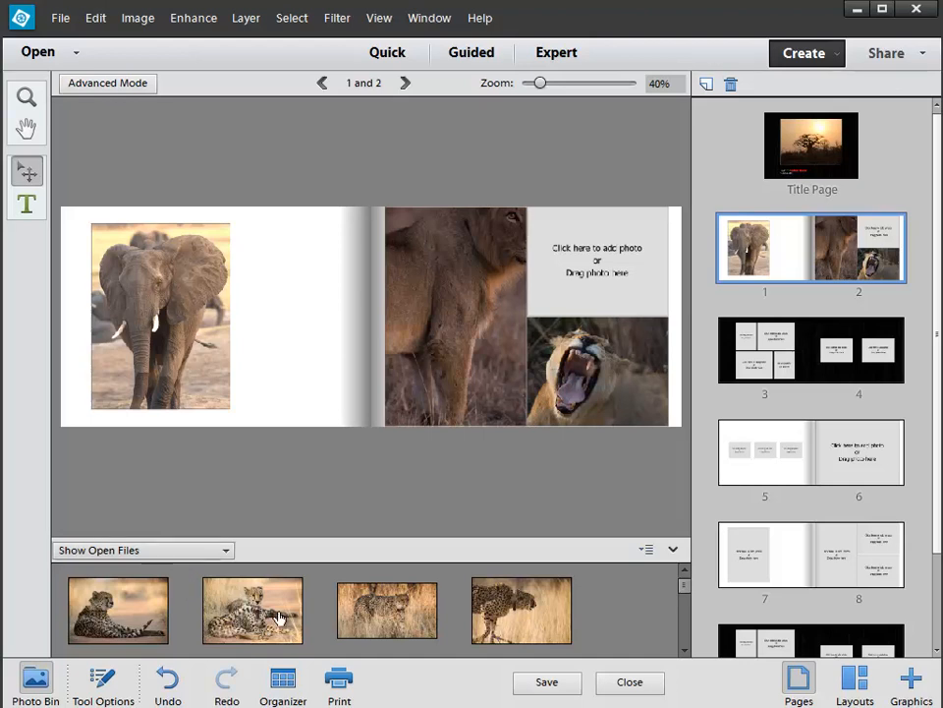
{"action": "left_click_drag", "start_coordinate": [363, 620], "coordinate": [560, 295]}
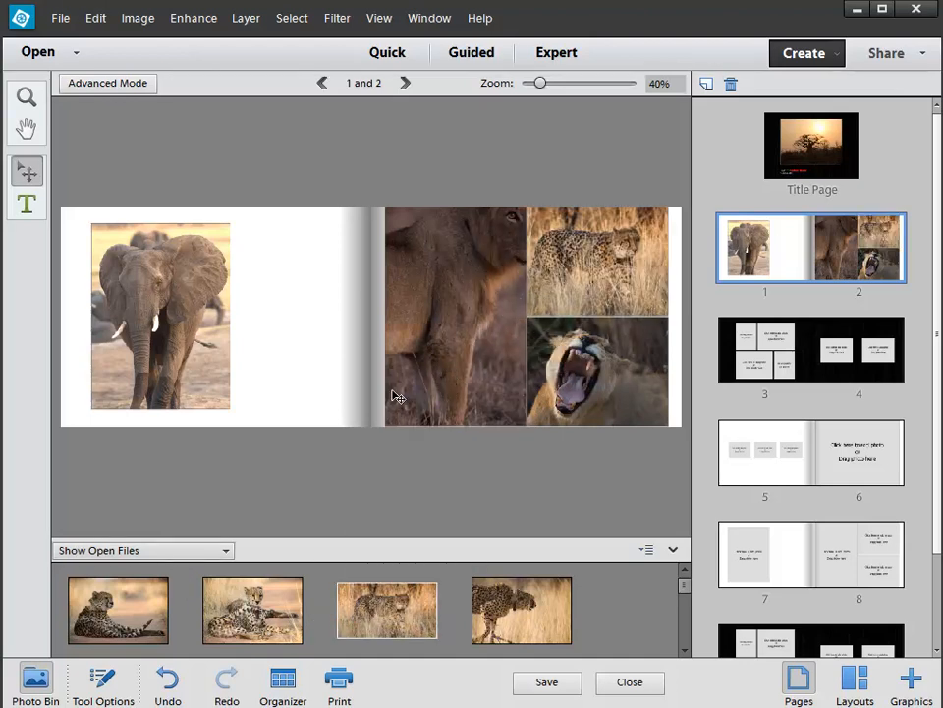
Step: Rotate the elephant photo on page 1 by 90 degrees right and back 90 degrees left
{"action": "right_click", "coordinate": [163, 274]}
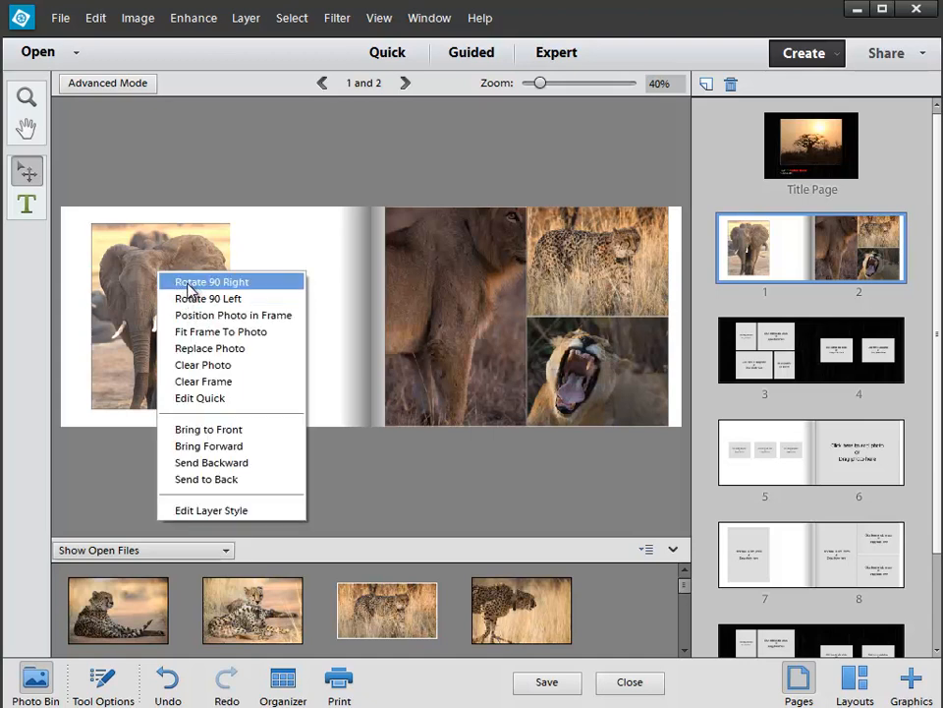
{"action": "left_click", "coordinate": [188, 283]}
{"action": "right_click", "coordinate": [189, 287]}
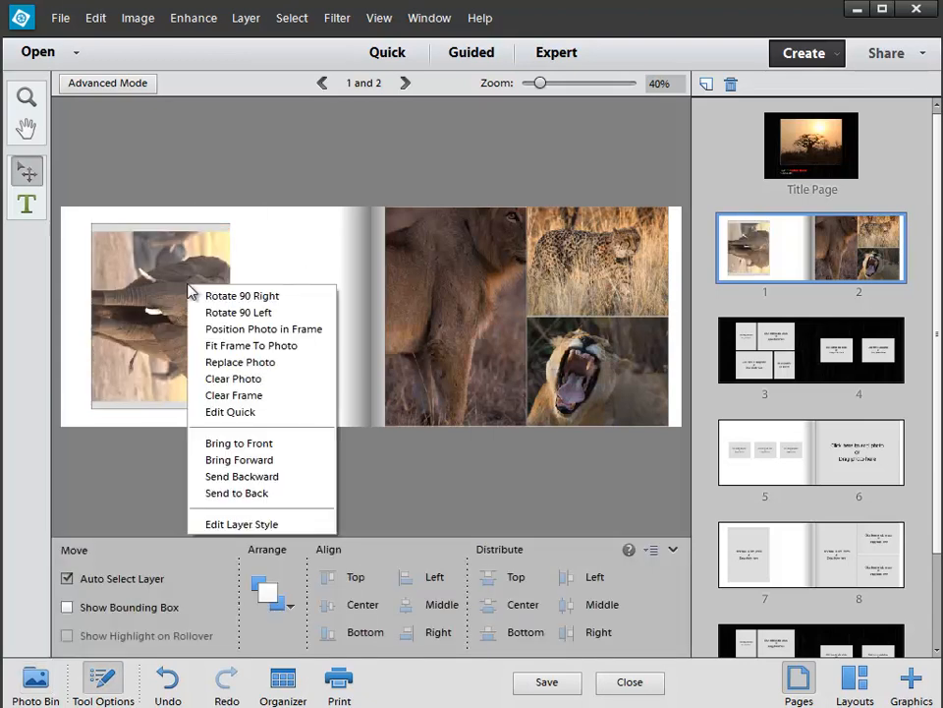
{"action": "left_click", "coordinate": [226, 313]}
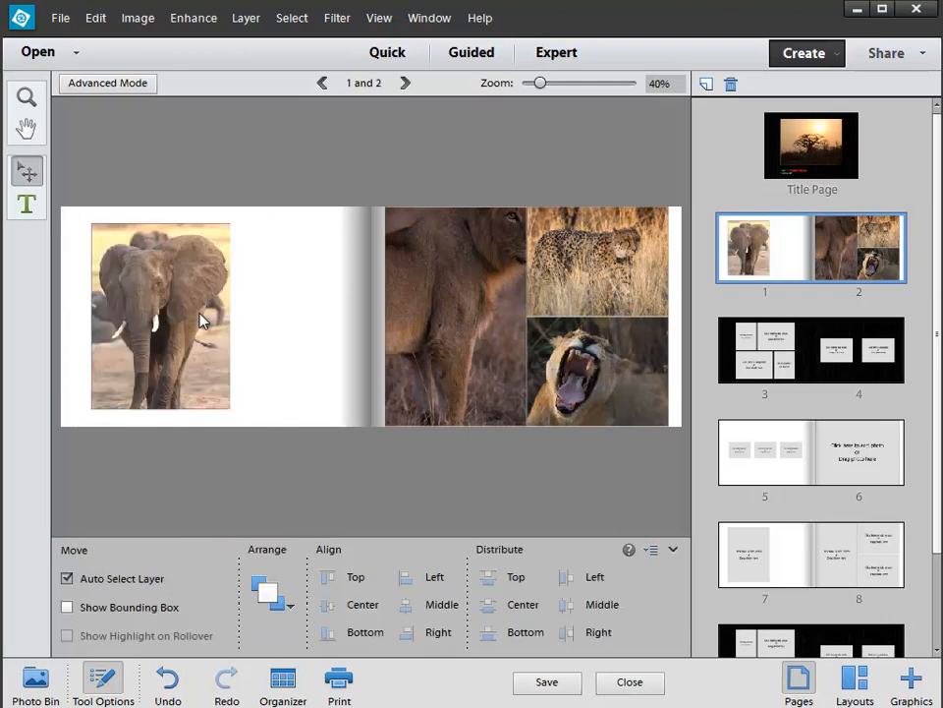
Step: Scale the elephant photo down to about 83% and reposition it within its frame so that its feet are included
{"action": "right_click", "coordinate": [173, 297]}
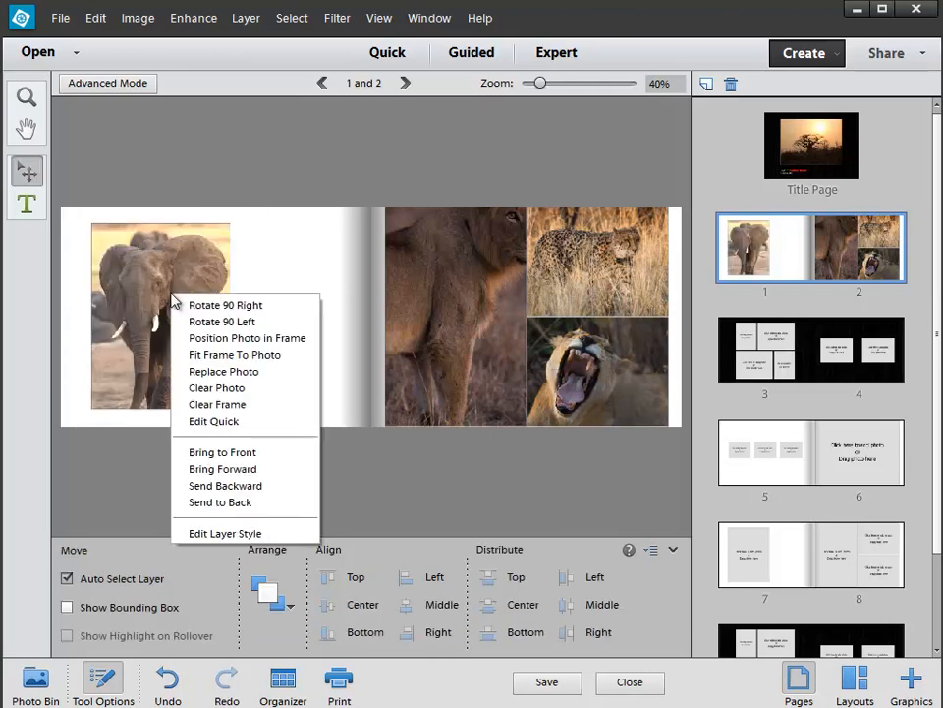
{"action": "left_click", "coordinate": [195, 340]}
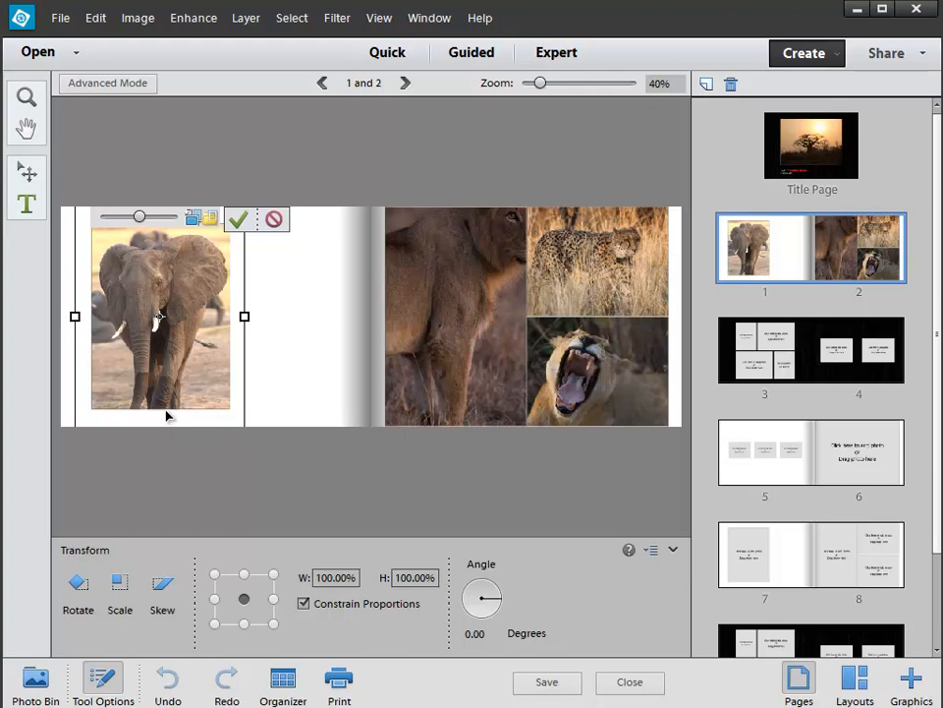
{"action": "left_click_drag", "start_coordinate": [166, 415], "coordinate": [171, 359]}
{"action": "left_click_drag", "start_coordinate": [142, 218], "coordinate": [134, 230]}
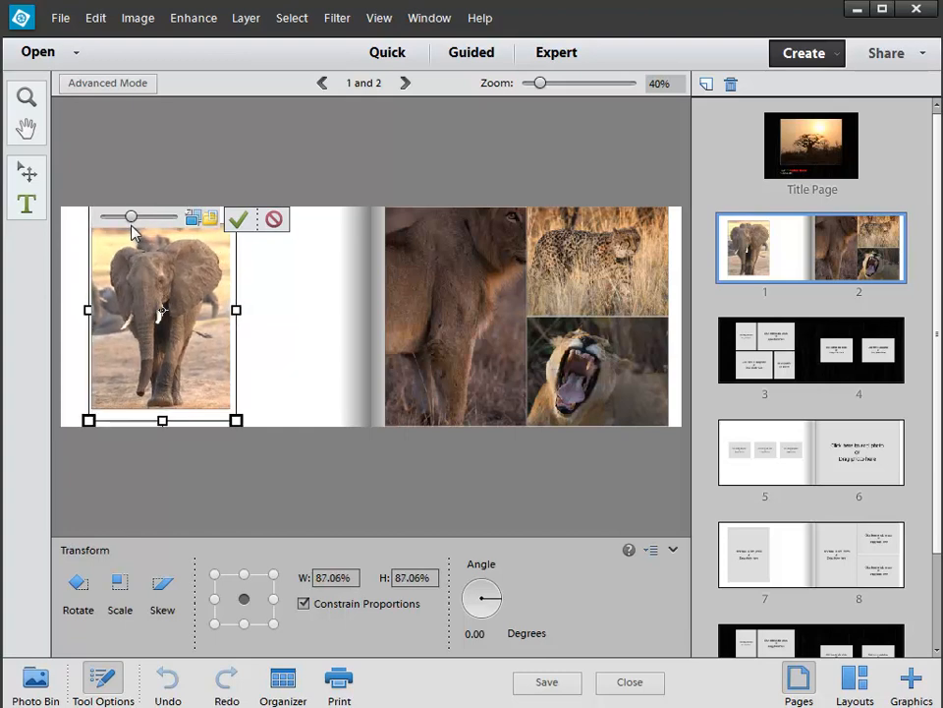
{"action": "left_click_drag", "start_coordinate": [165, 303], "coordinate": [161, 293]}
{"action": "left_click_drag", "start_coordinate": [131, 216], "coordinate": [128, 217]}
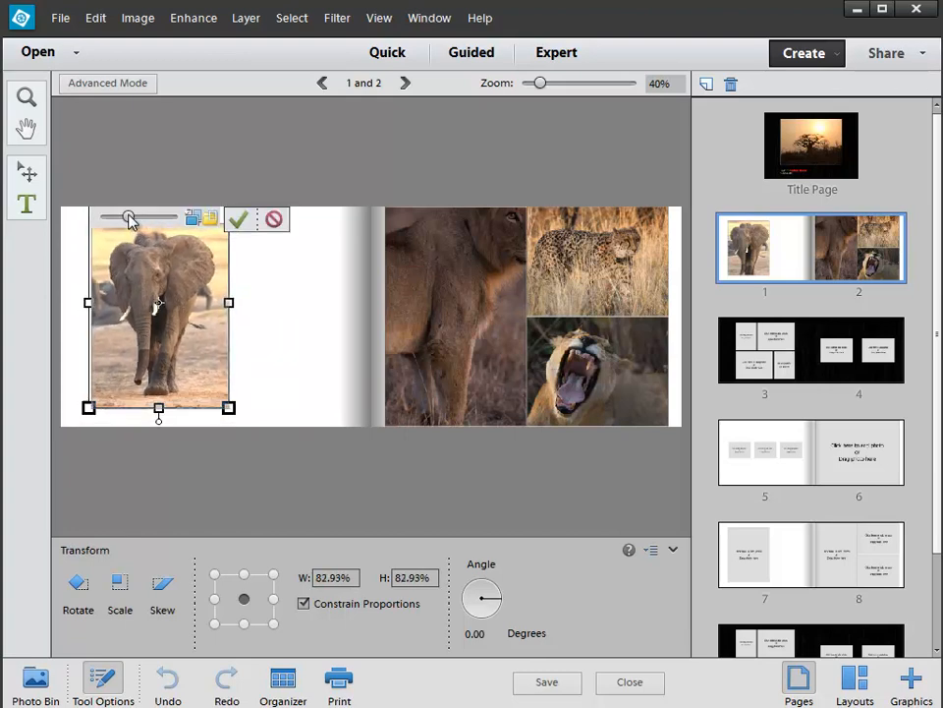
{"action": "left_click_drag", "start_coordinate": [141, 281], "coordinate": [144, 281]}
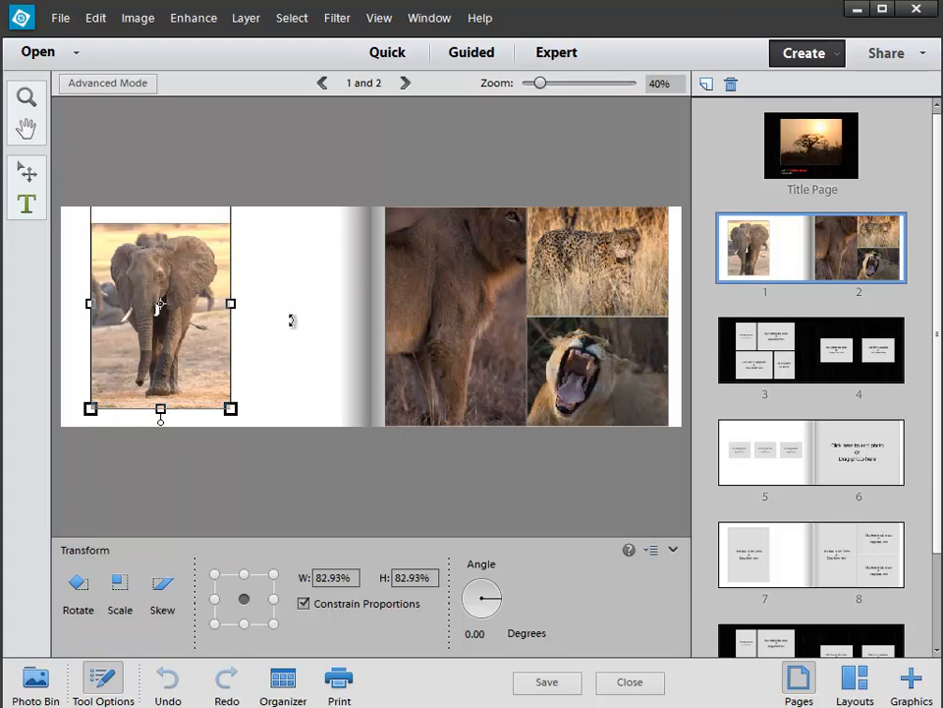
{"action": "left_click", "coordinate": [244, 221]}
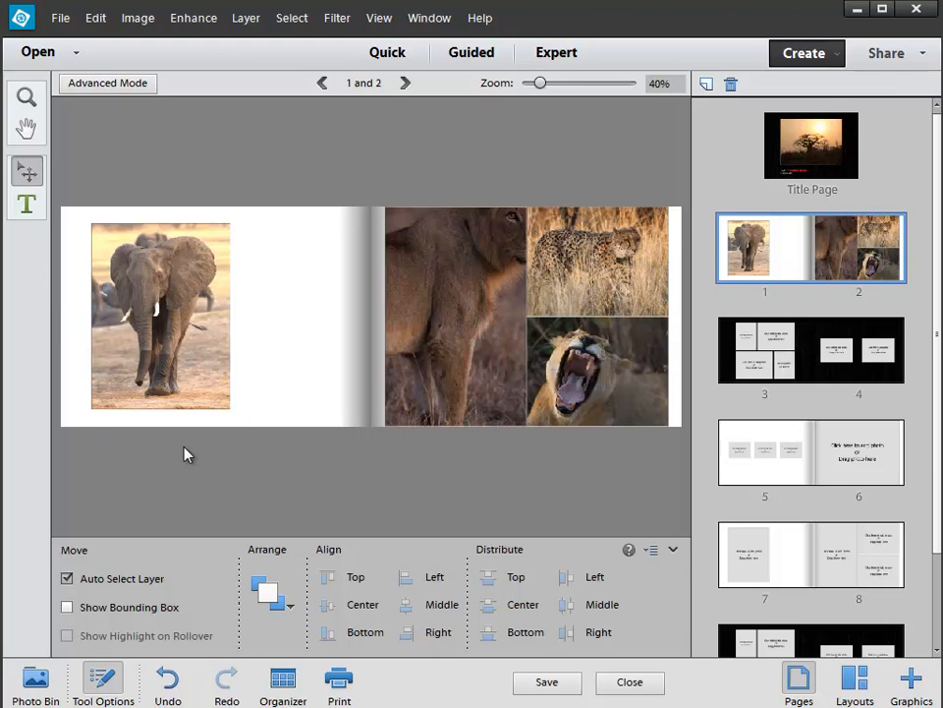
Step: Reopen the elephant photo's positioning within its frame and enlarge it slightly to about 100.7%
{"action": "left_click", "coordinate": [154, 284]}
{"action": "right_click", "coordinate": [155, 284]}
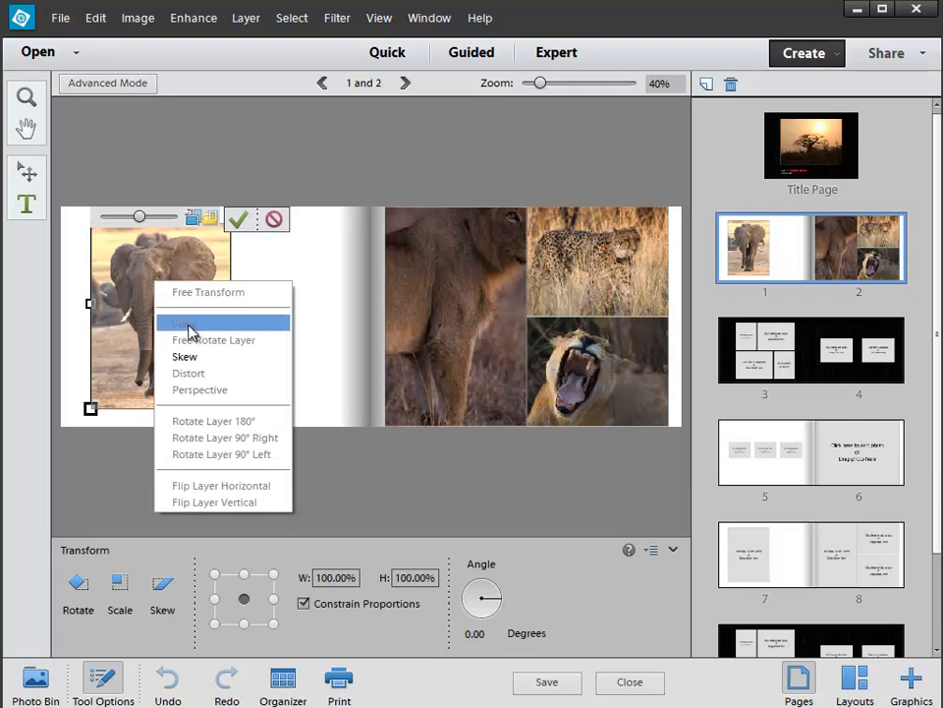
{"action": "key", "text": "Escape"}
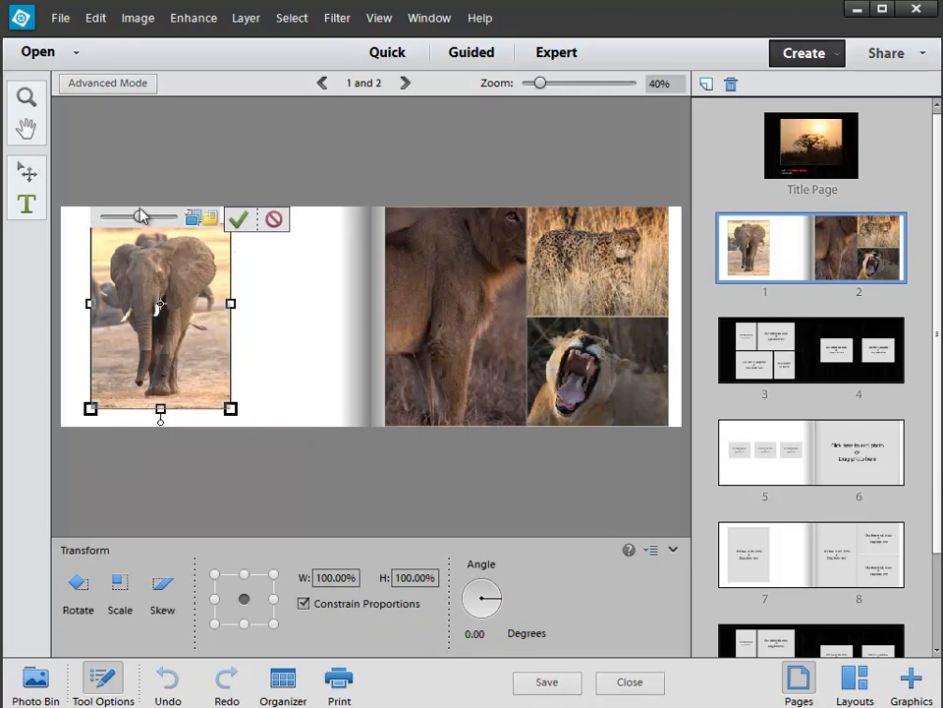
{"action": "left_click_drag", "start_coordinate": [139, 216], "coordinate": [138, 216]}
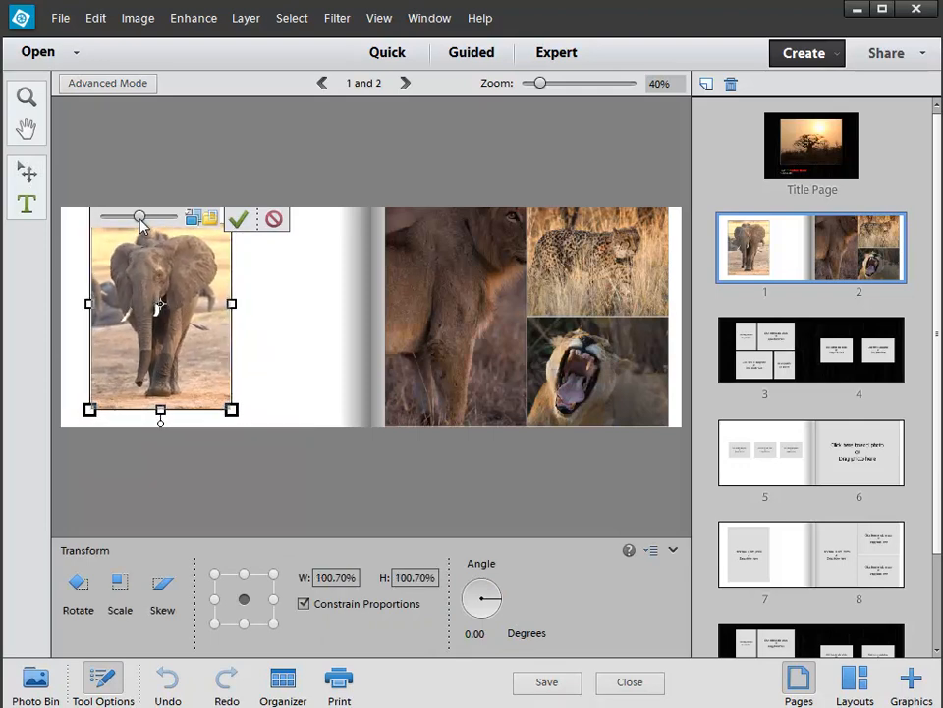
Step: Rotate the elephant photo through four quarter turns back to upright and accept its framing
{"action": "left_click", "coordinate": [197, 222]}
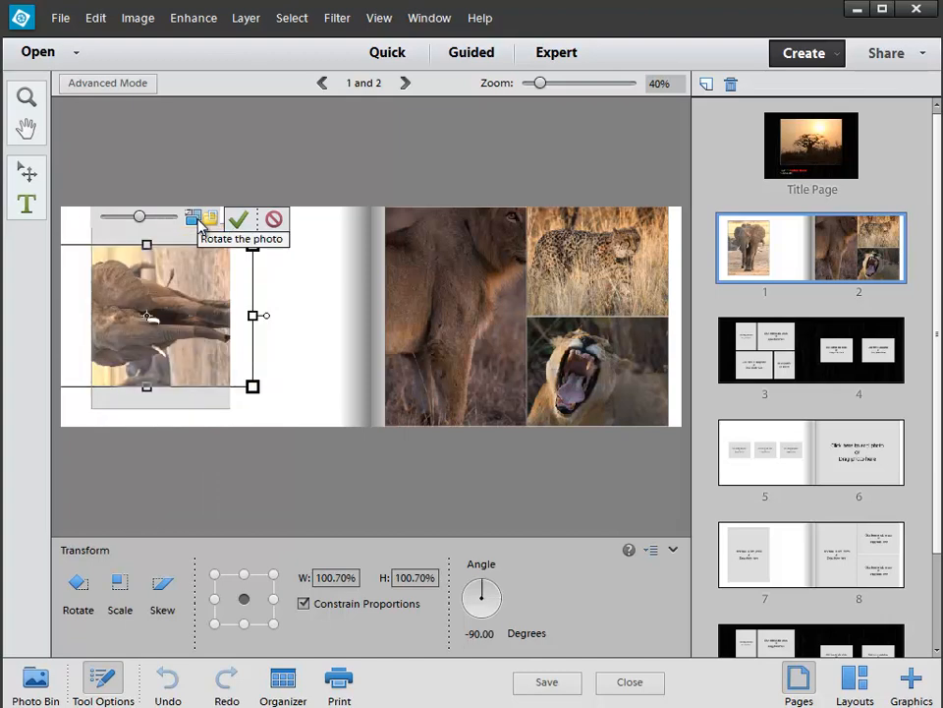
{"action": "left_click", "coordinate": [198, 222]}
{"action": "left_click", "coordinate": [198, 222]}
{"action": "left_click", "coordinate": [198, 223]}
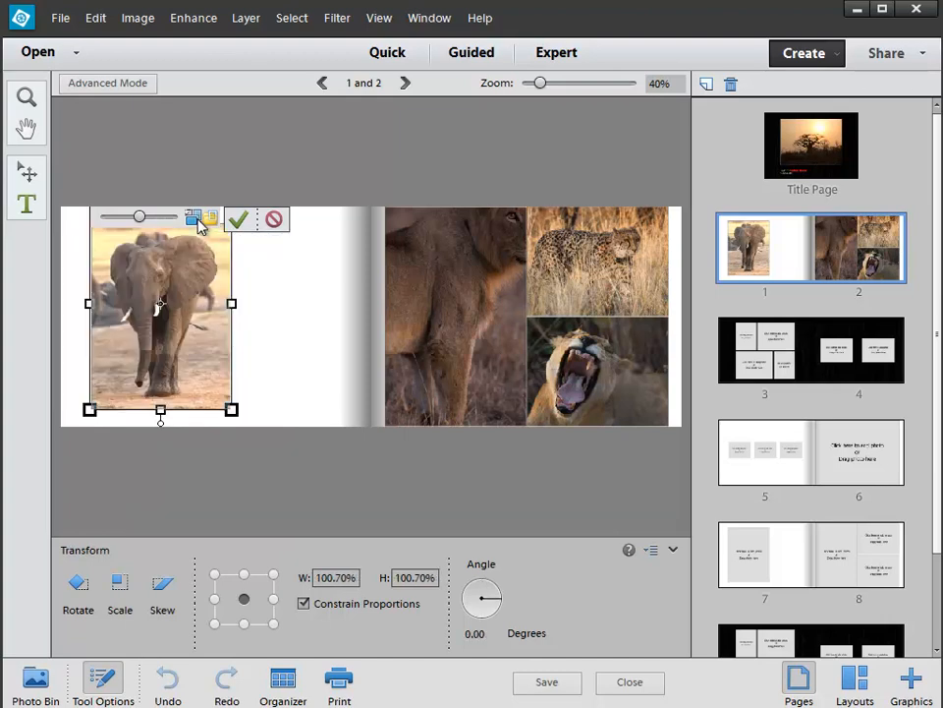
{"action": "right_click", "coordinate": [155, 272]}
{"action": "left_click", "coordinate": [151, 253]}
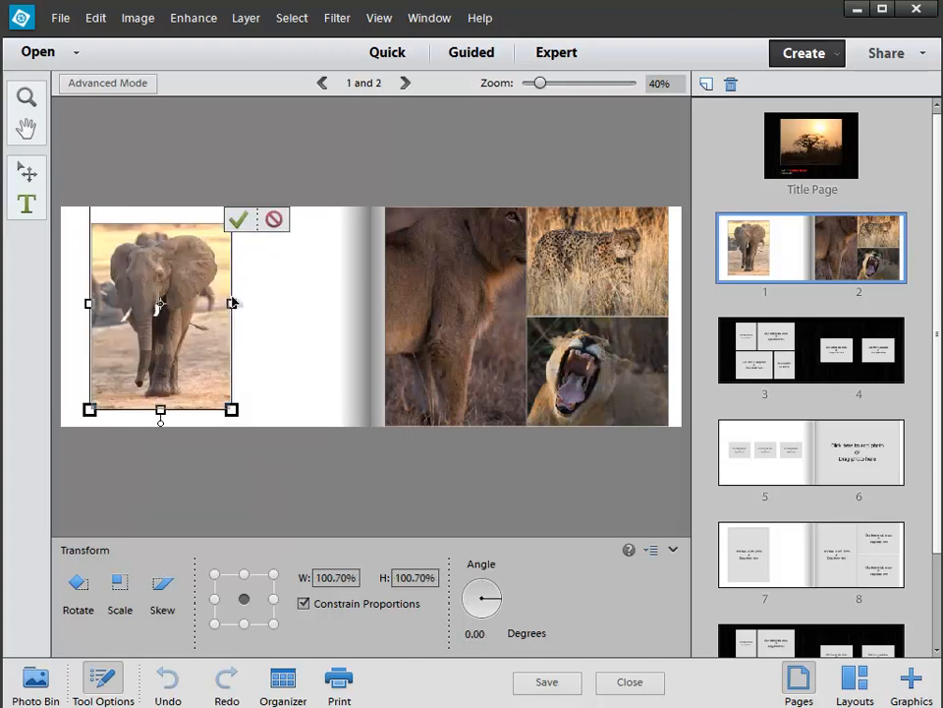
{"action": "left_click", "coordinate": [238, 221]}
{"action": "key", "text": "ctrl+t"}
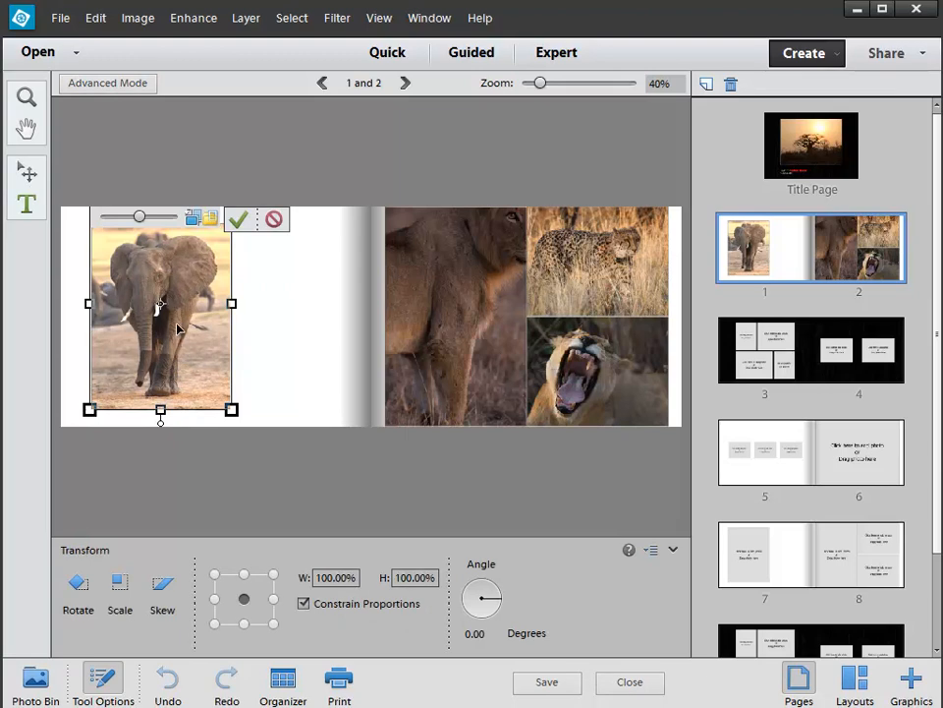
{"action": "left_click", "coordinate": [239, 220]}
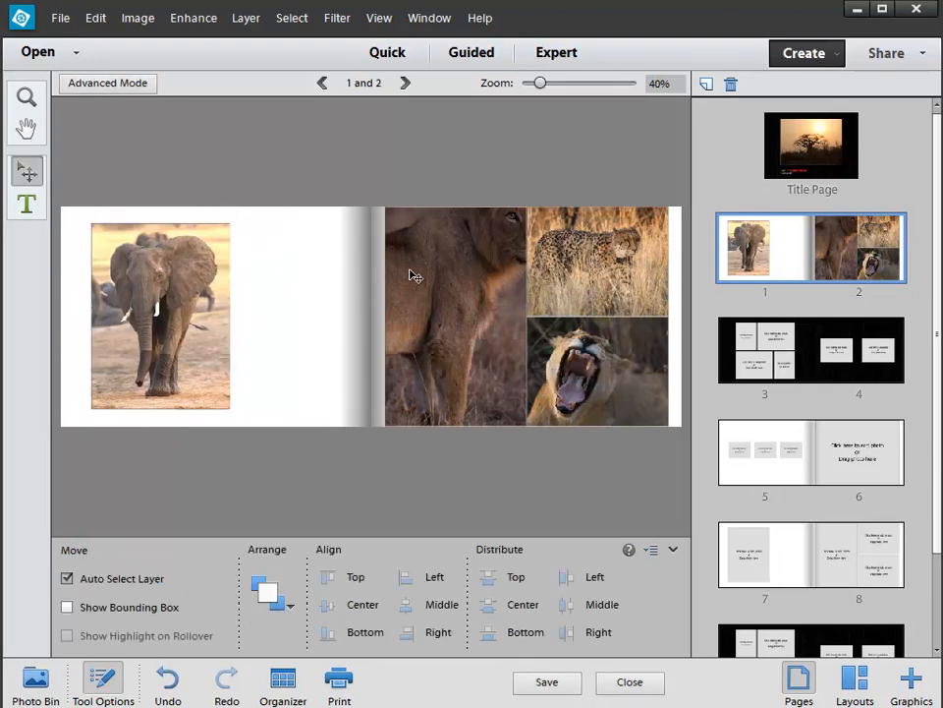
Step: Reposition page 2's standing lion so its head fills the tall frame, and shift the yawning lion slightly toward the center of its frame
{"action": "left_click", "coordinate": [443, 279]}
{"action": "left_click_drag", "start_coordinate": [443, 278], "coordinate": [449, 312]}
{"action": "left_click", "coordinate": [565, 379]}
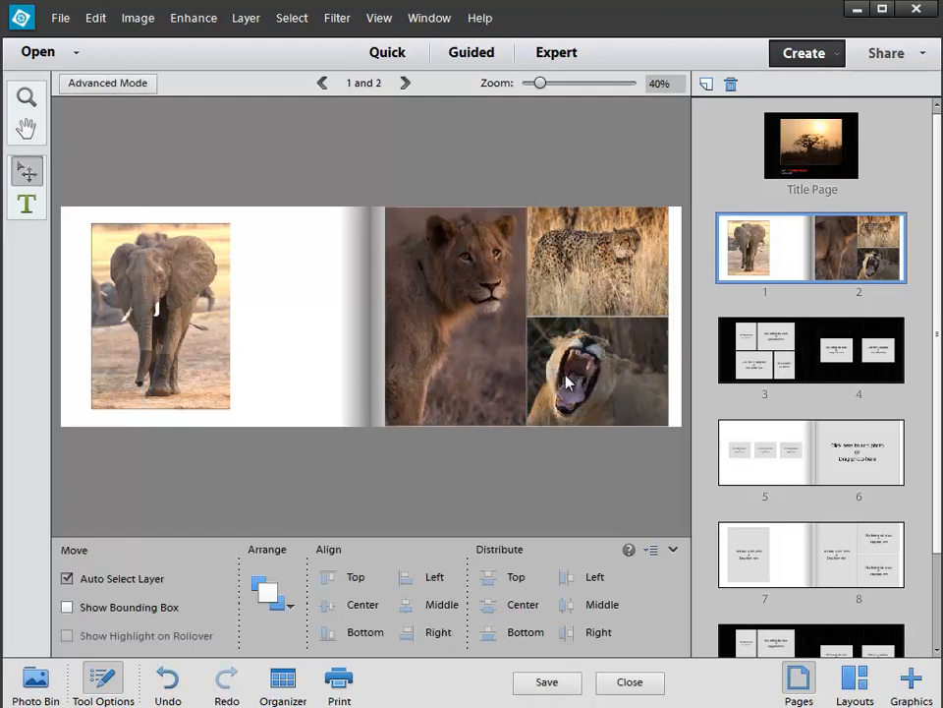
{"action": "left_click", "coordinate": [565, 368]}
{"action": "left_click_drag", "start_coordinate": [564, 360], "coordinate": [572, 360]}
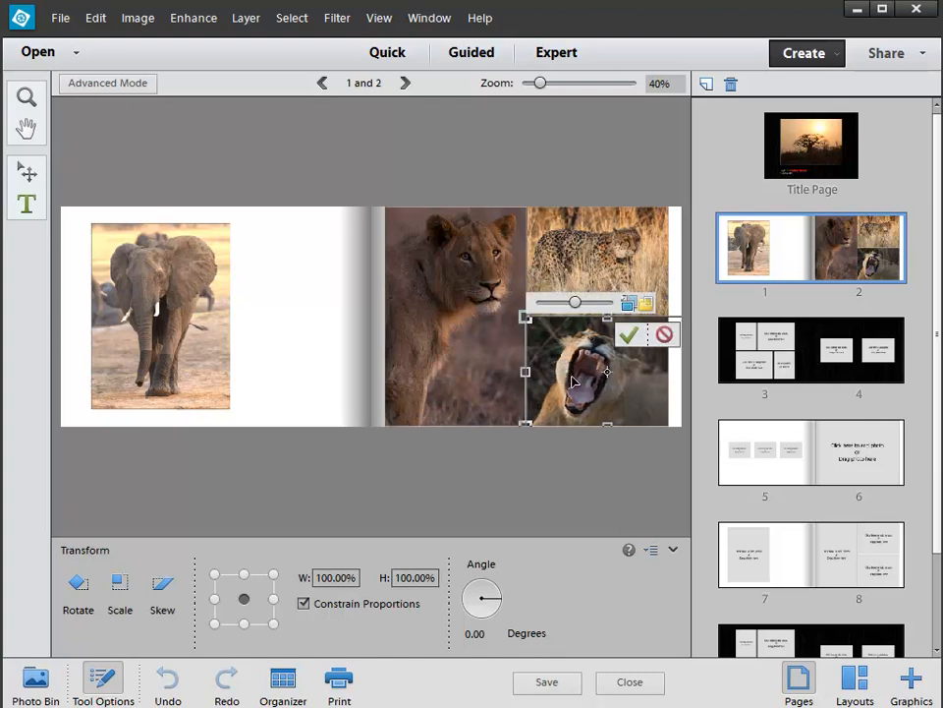
{"action": "left_click", "coordinate": [629, 334]}
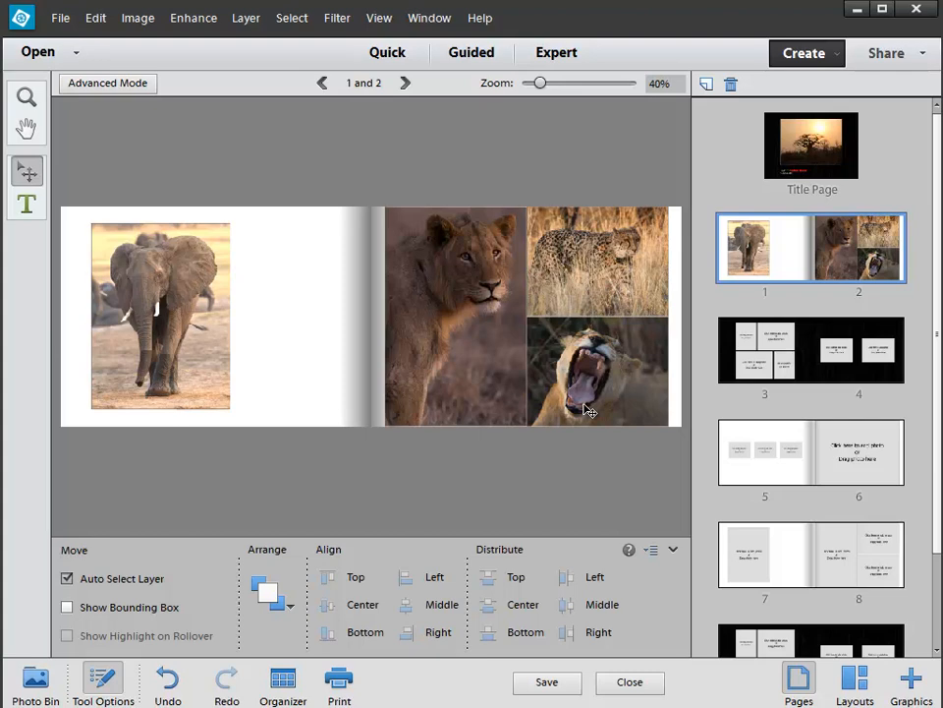
{"action": "left_click", "coordinate": [462, 282]}
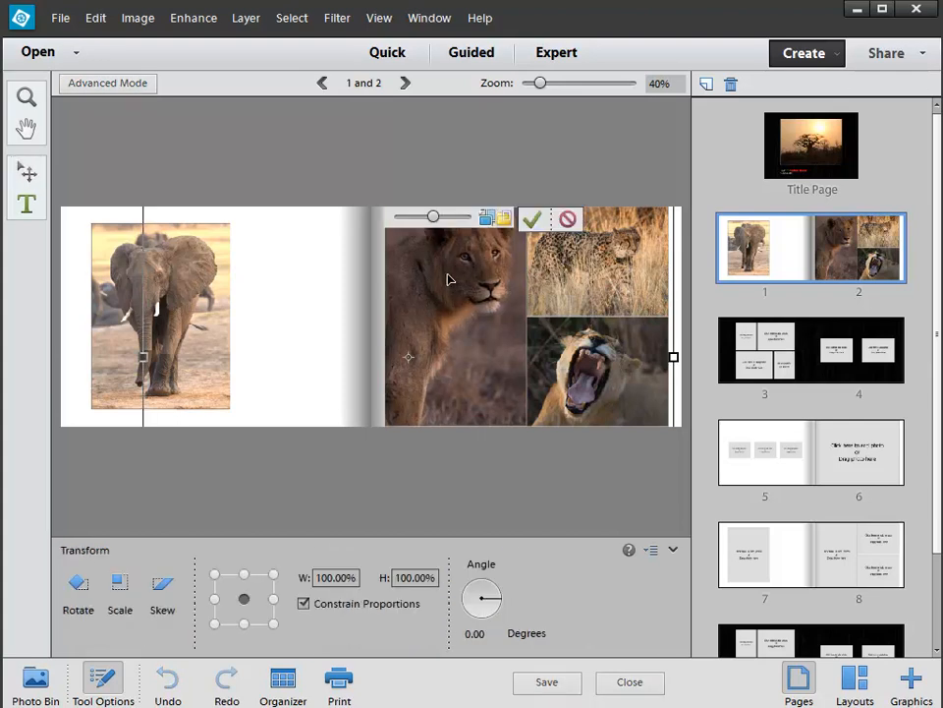
{"action": "right_click", "coordinate": [422, 275]}
{"action": "left_click", "coordinate": [444, 261]}
{"action": "right_click", "coordinate": [444, 261]}
{"action": "left_click", "coordinate": [459, 264]}
{"action": "left_click", "coordinate": [531, 224]}
Step: Open page 2's standing lion photo for Quick editing and raise its exposure to 1.4
{"action": "right_click", "coordinate": [463, 256]}
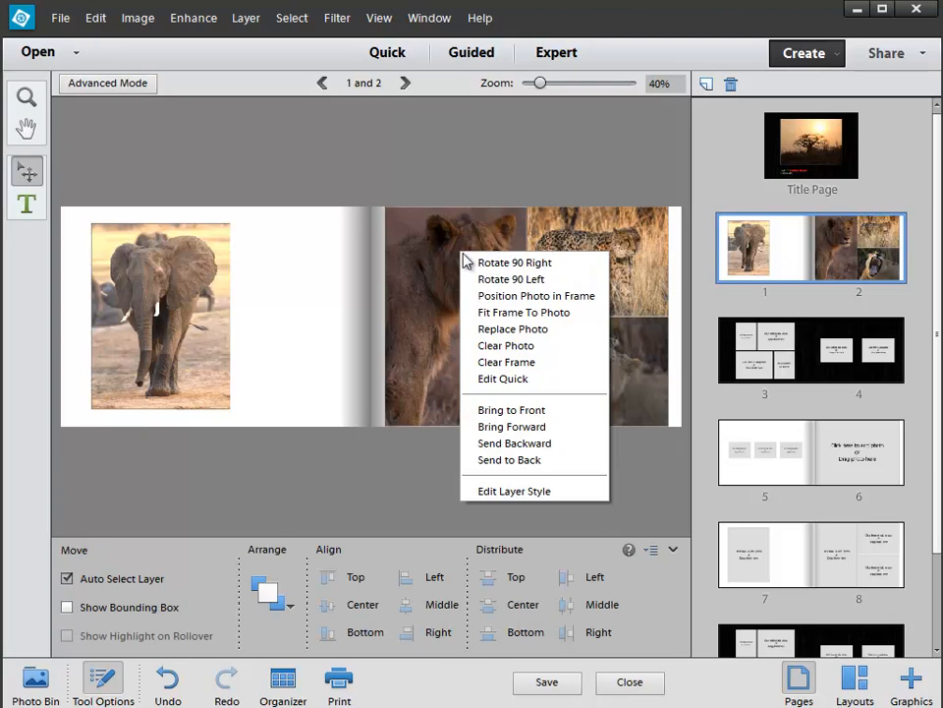
{"action": "left_click", "coordinate": [502, 379]}
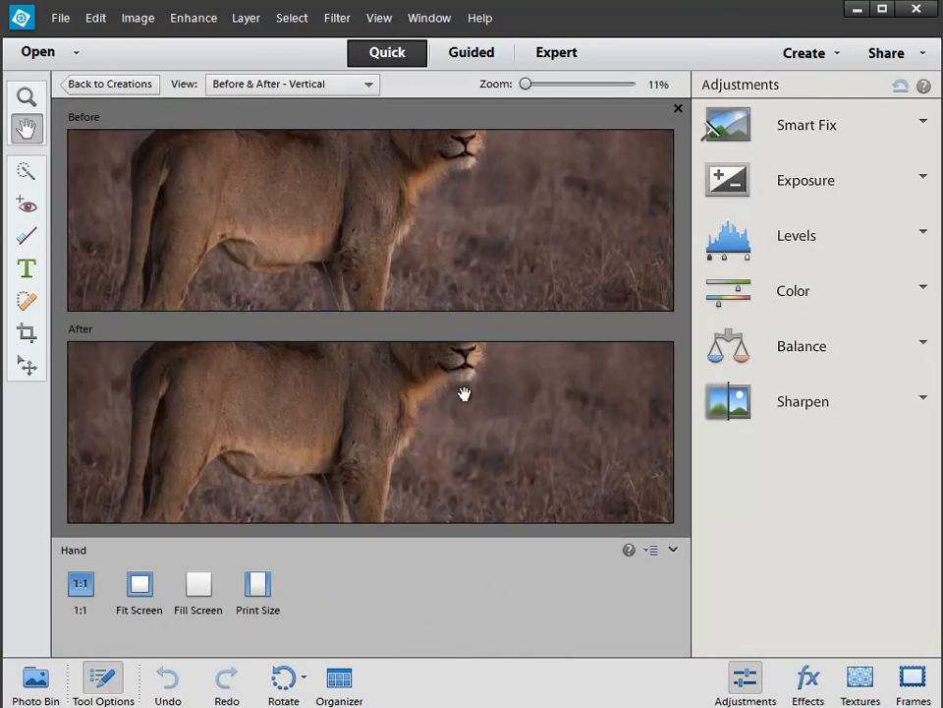
{"action": "left_click_drag", "start_coordinate": [463, 392], "coordinate": [479, 439]}
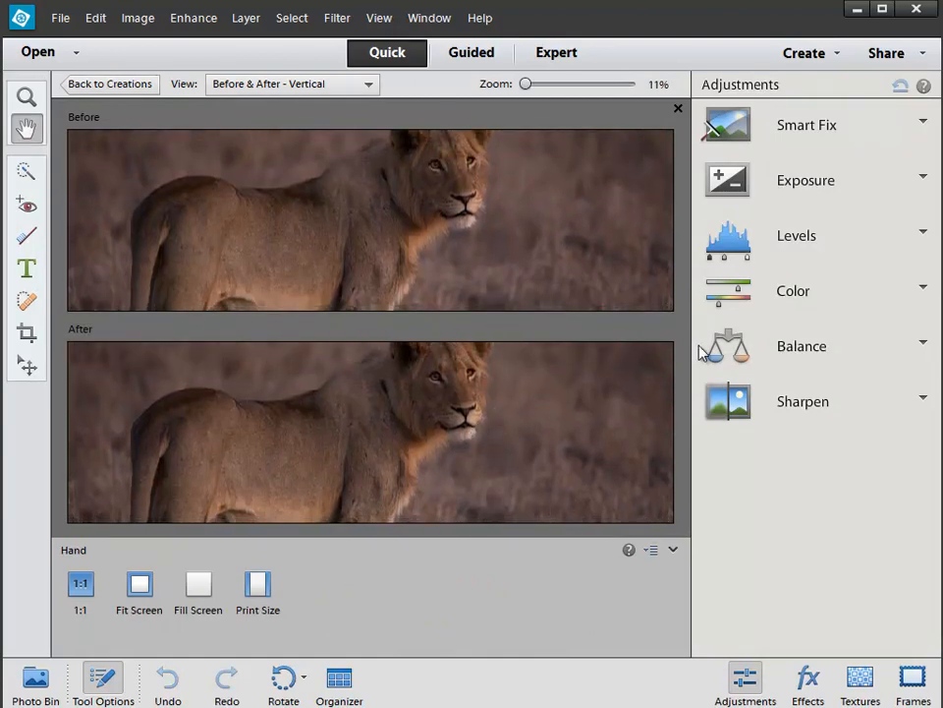
{"action": "left_click", "coordinate": [779, 198]}
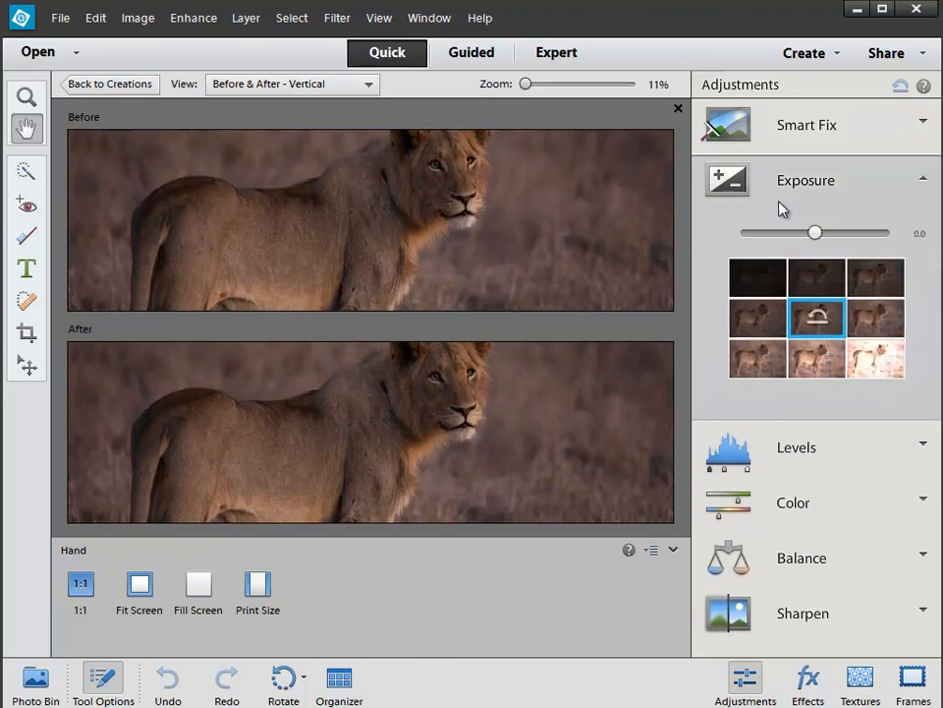
{"action": "left_click_drag", "start_coordinate": [807, 229], "coordinate": [841, 232]}
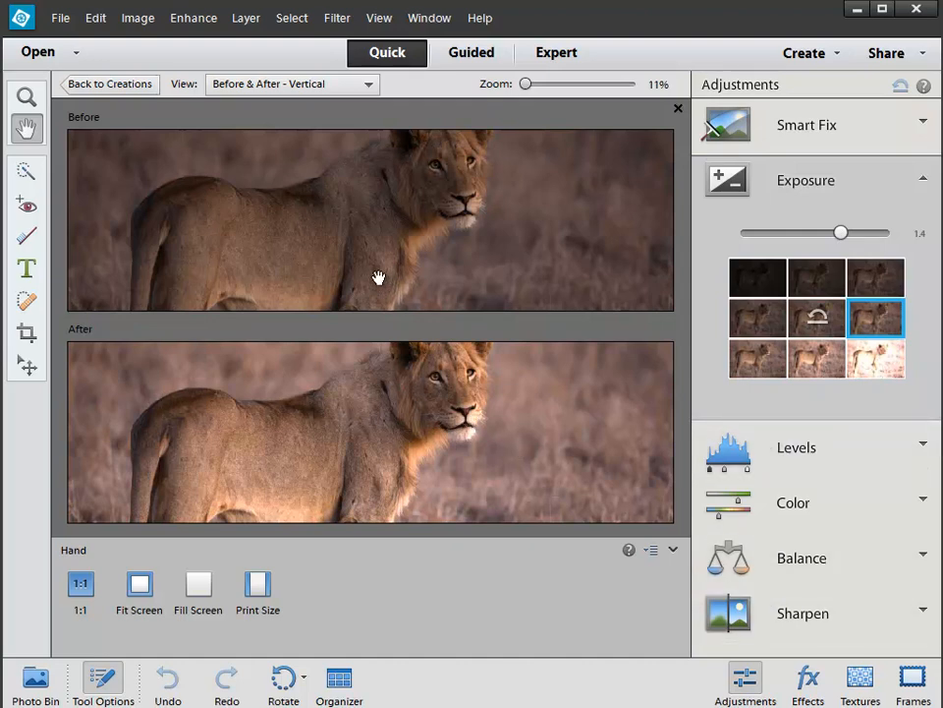
Step: Return from Quick editing to the photo book's page 1 and 2 spread
{"action": "left_click", "coordinate": [99, 85]}
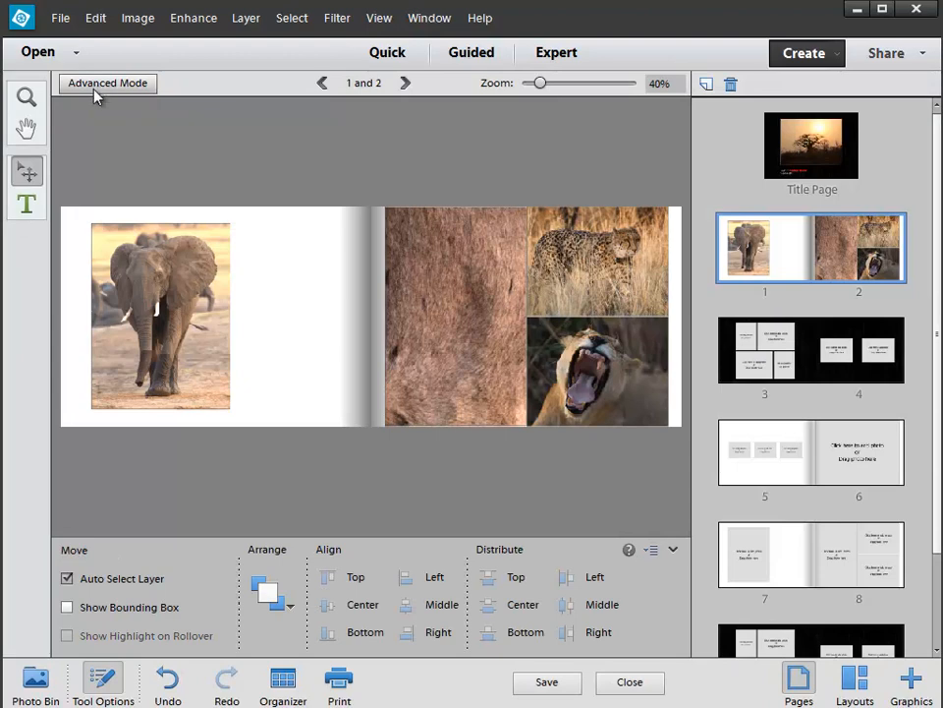
{"action": "mouse_move", "coordinate": [439, 300]}
{"action": "left_mouse_down"}
{"action": "mouse_move", "coordinate": [423, 294]}
{"action": "mouse_move", "coordinate": [455, 294]}
{"action": "left_mouse_up"}
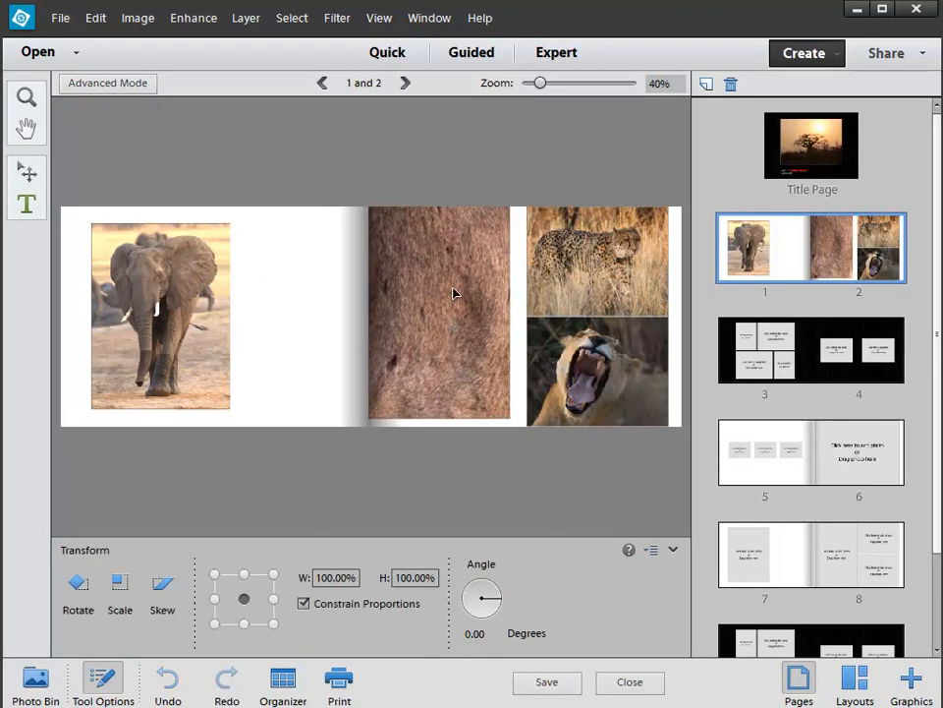
{"action": "left_click_drag", "start_coordinate": [419, 218], "coordinate": [354, 240]}
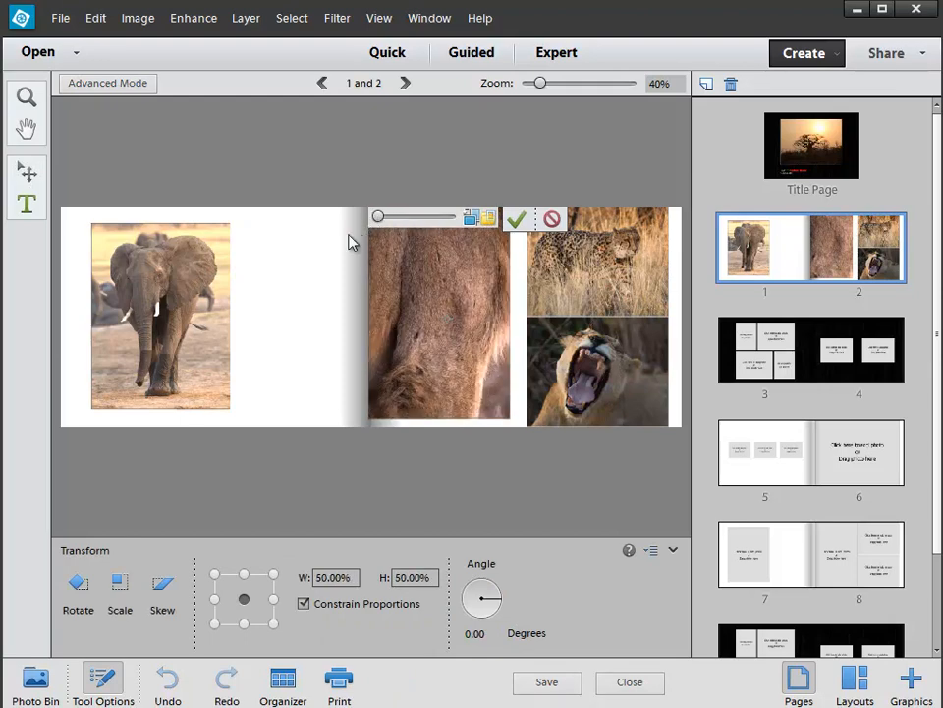
{"action": "left_click_drag", "start_coordinate": [480, 304], "coordinate": [468, 411]}
{"action": "double_click", "coordinate": [443, 334]}
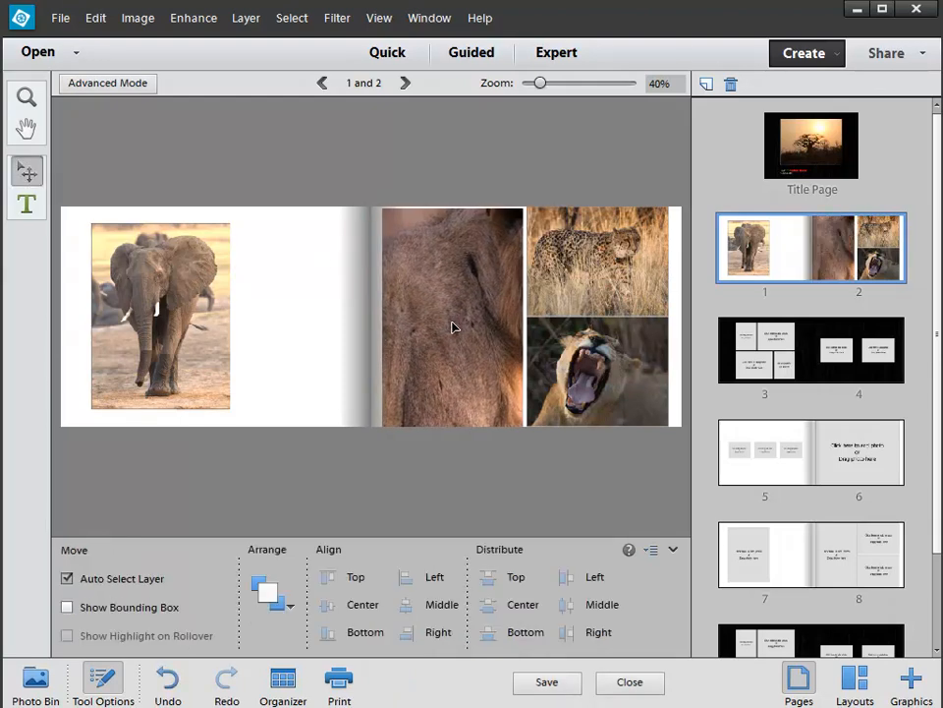
{"action": "key", "text": "ctrl+z"}
{"action": "key", "text": "ctrl+z"}
{"action": "key", "text": "ctrl+z"}
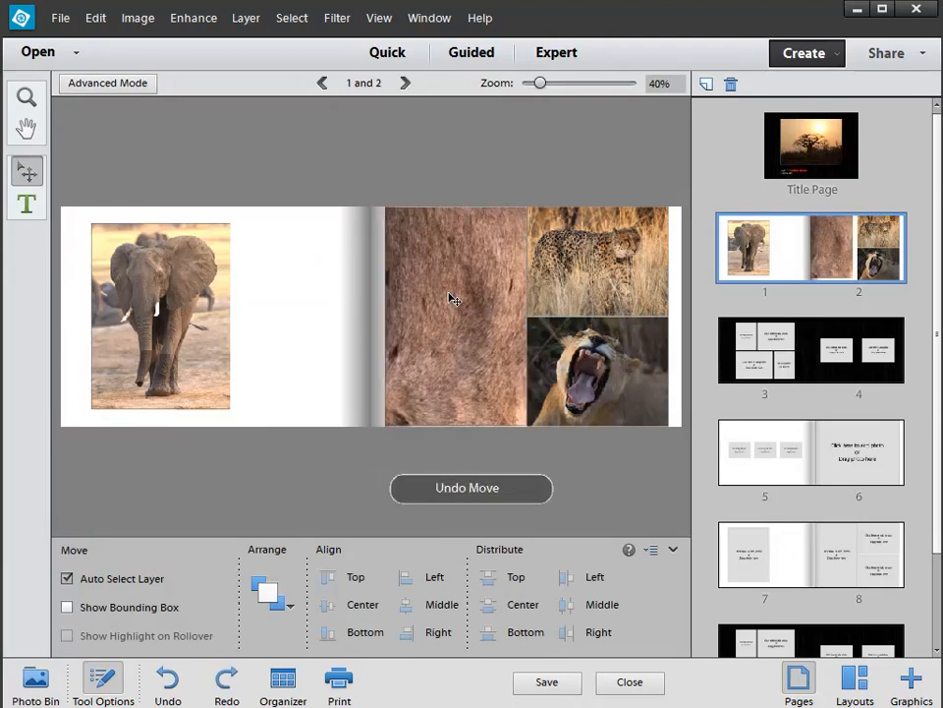
Step: Scale page 2's standing lion photo down to 50% within its tall frame and accept the framing
{"action": "left_click", "coordinate": [452, 299]}
{"action": "left_click_drag", "start_coordinate": [432, 216], "coordinate": [391, 246]}
{"action": "right_click", "coordinate": [447, 257]}
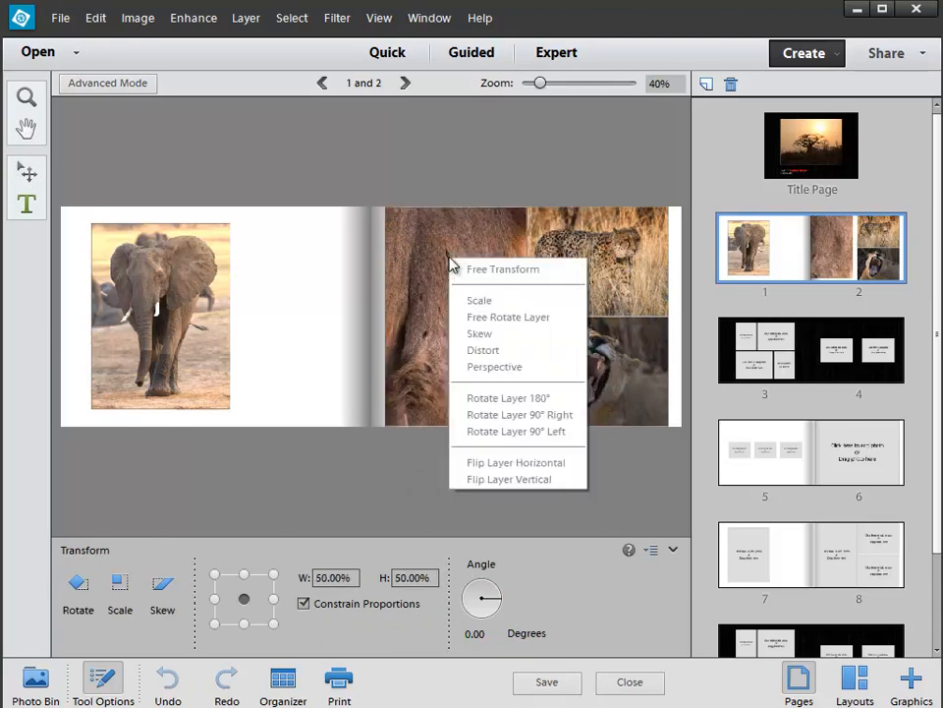
{"action": "left_click", "coordinate": [425, 239]}
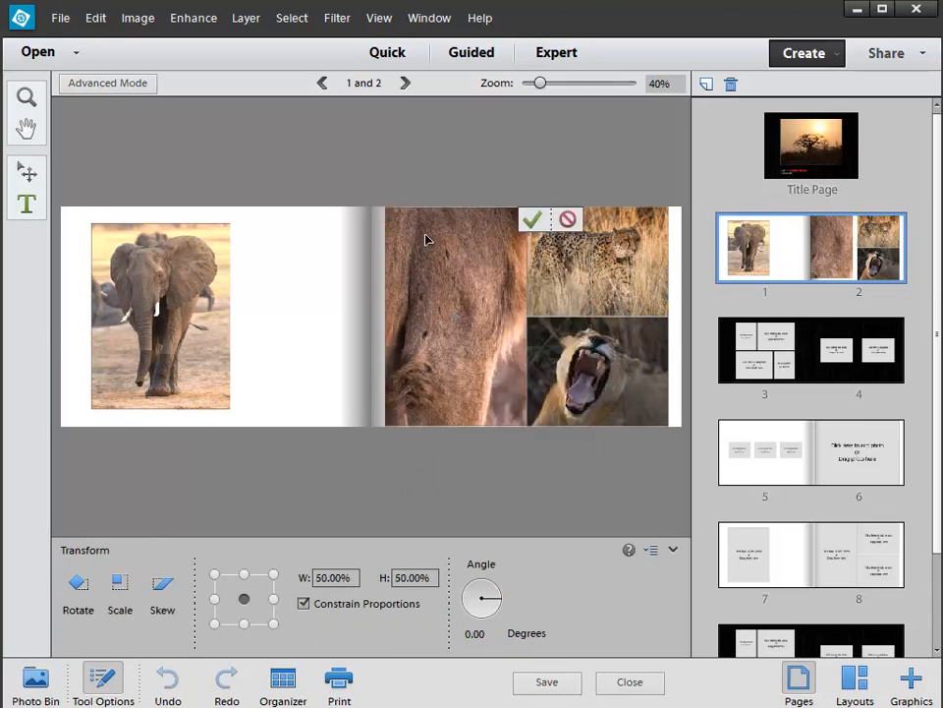
{"action": "left_click", "coordinate": [532, 220]}
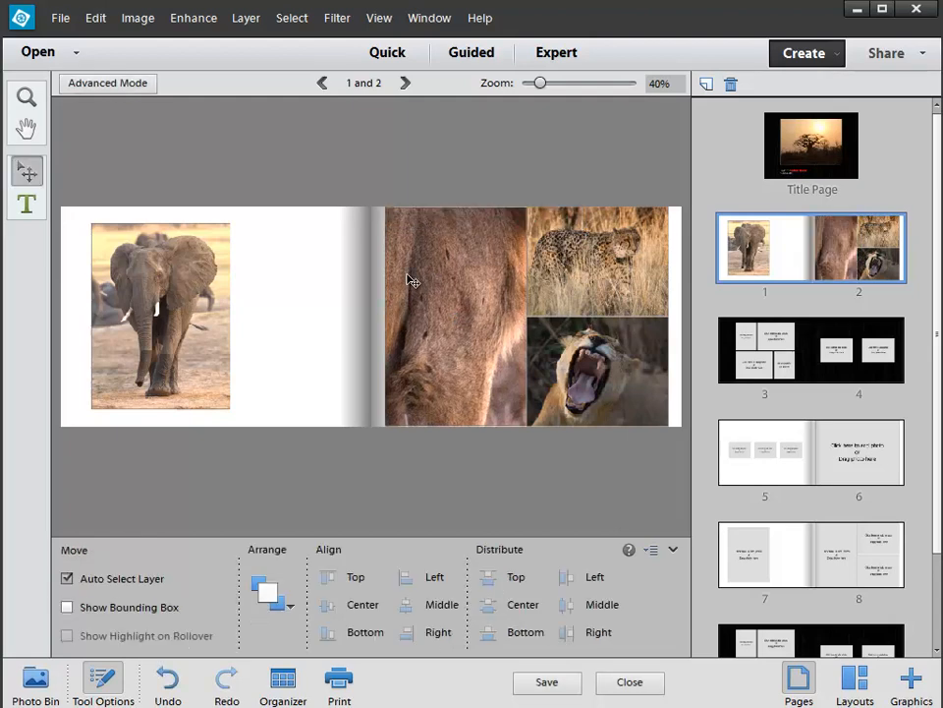
{"action": "right_click", "coordinate": [417, 275]}
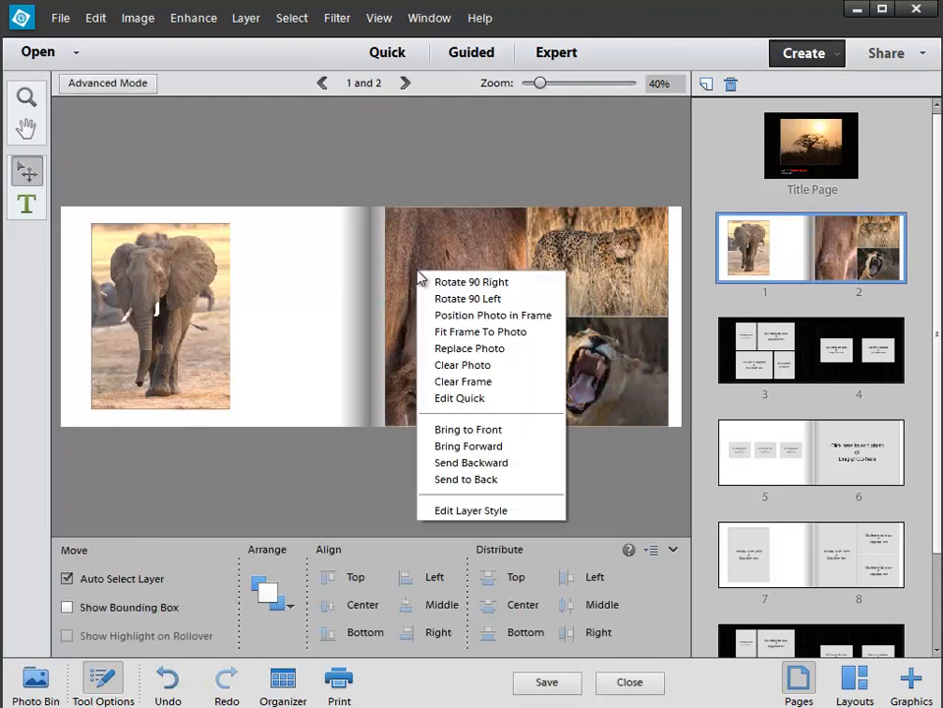
{"action": "left_click", "coordinate": [439, 332]}
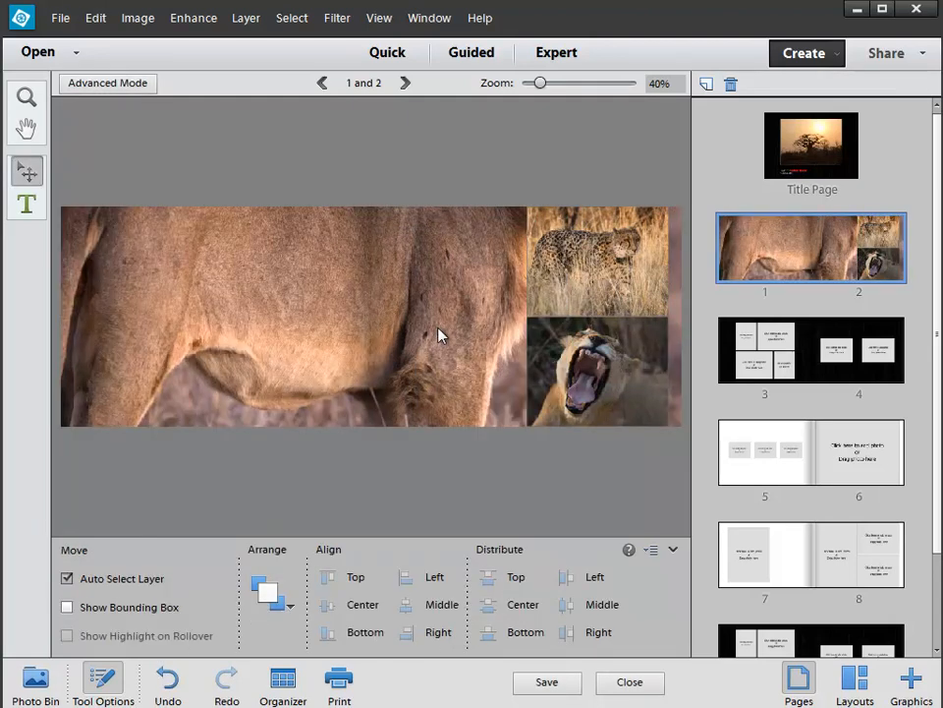
{"action": "key", "text": "ctrl+z"}
Step: Reopen the lion photo's positioning in its frame, bring the head into the tall frame and shrink the photo to about 55.9%
{"action": "right_click", "coordinate": [461, 299]}
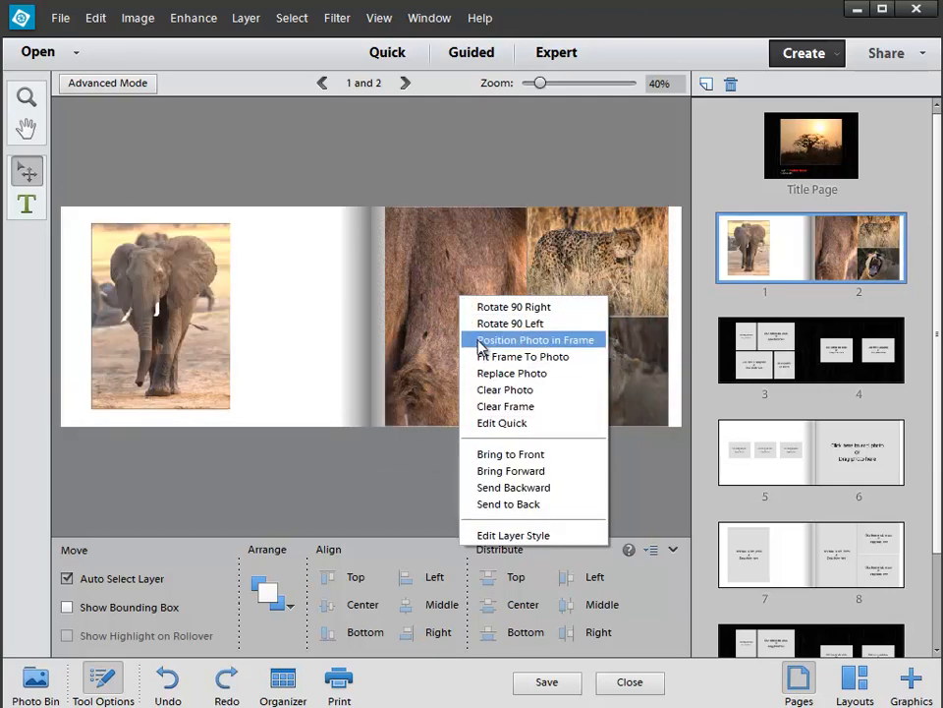
{"action": "left_click", "coordinate": [521, 340]}
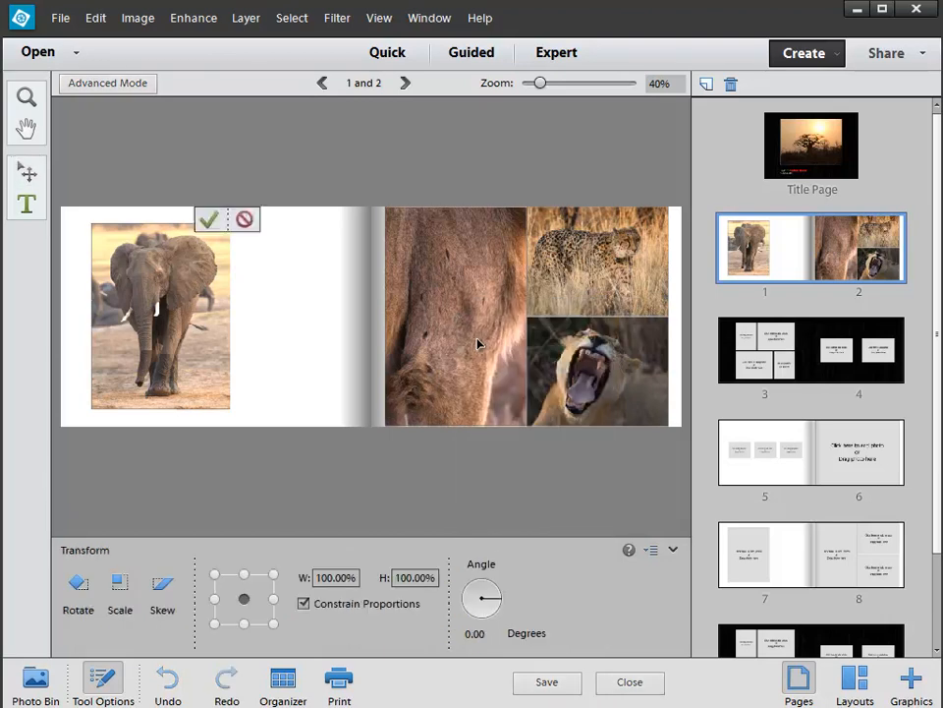
{"action": "left_click_drag", "start_coordinate": [467, 291], "coordinate": [431, 346]}
{"action": "left_click_drag", "start_coordinate": [432, 215], "coordinate": [403, 239]}
{"action": "left_click_drag", "start_coordinate": [486, 338], "coordinate": [461, 339]}
{"action": "left_click", "coordinate": [462, 360]}
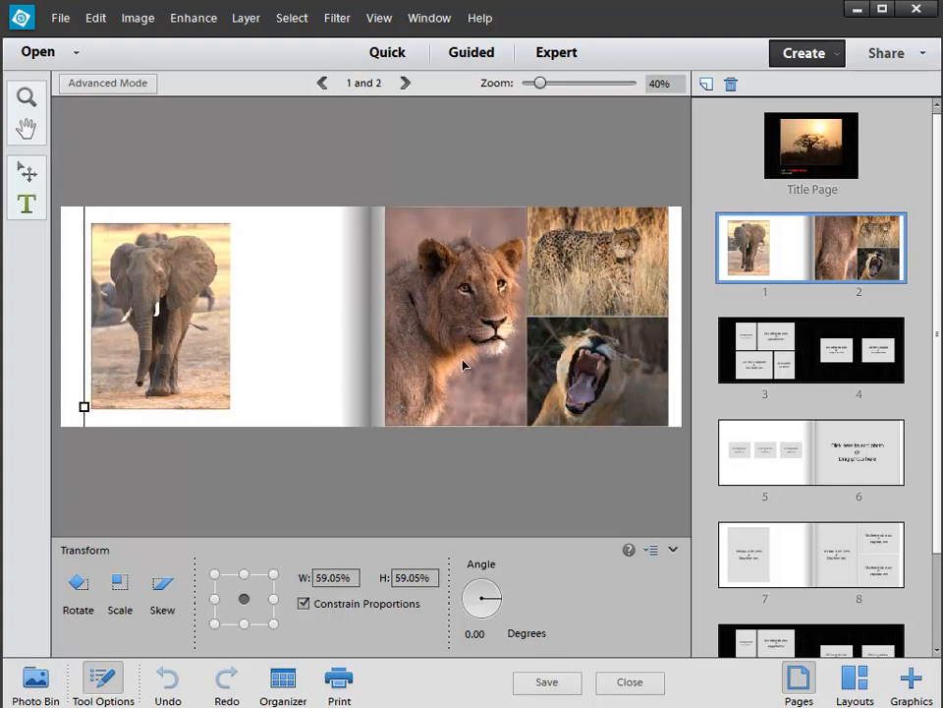
{"action": "left_click_drag", "start_coordinate": [403, 216], "coordinate": [400, 216]}
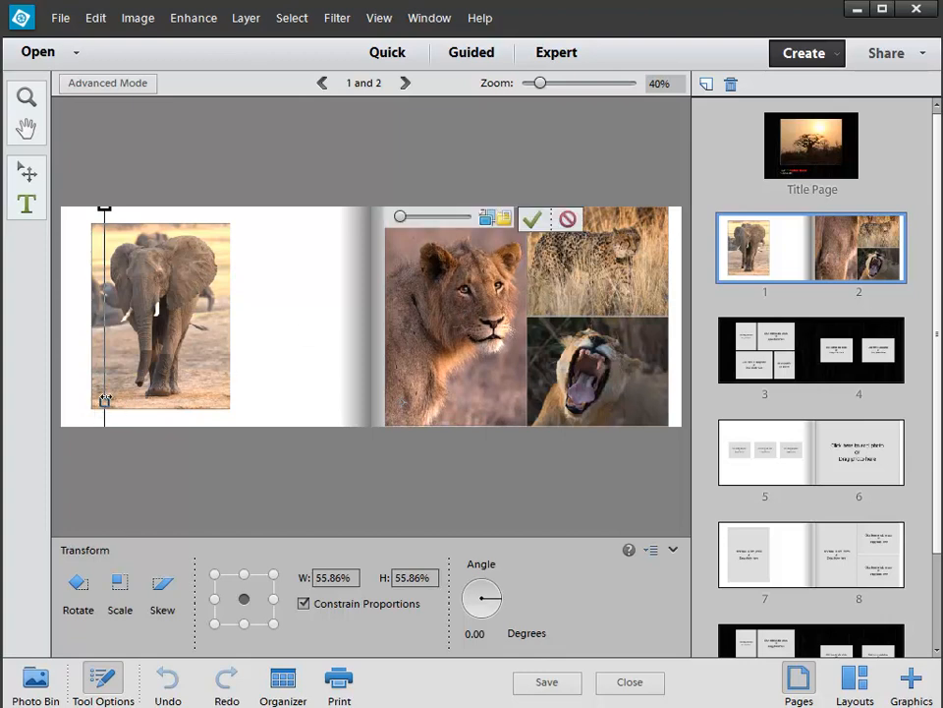
Step: Shrink the lion photo to about 33.7%, position its head and front legs inside the tall frame, and accept the framing
{"action": "left_click_drag", "start_coordinate": [103, 207], "coordinate": [341, 280]}
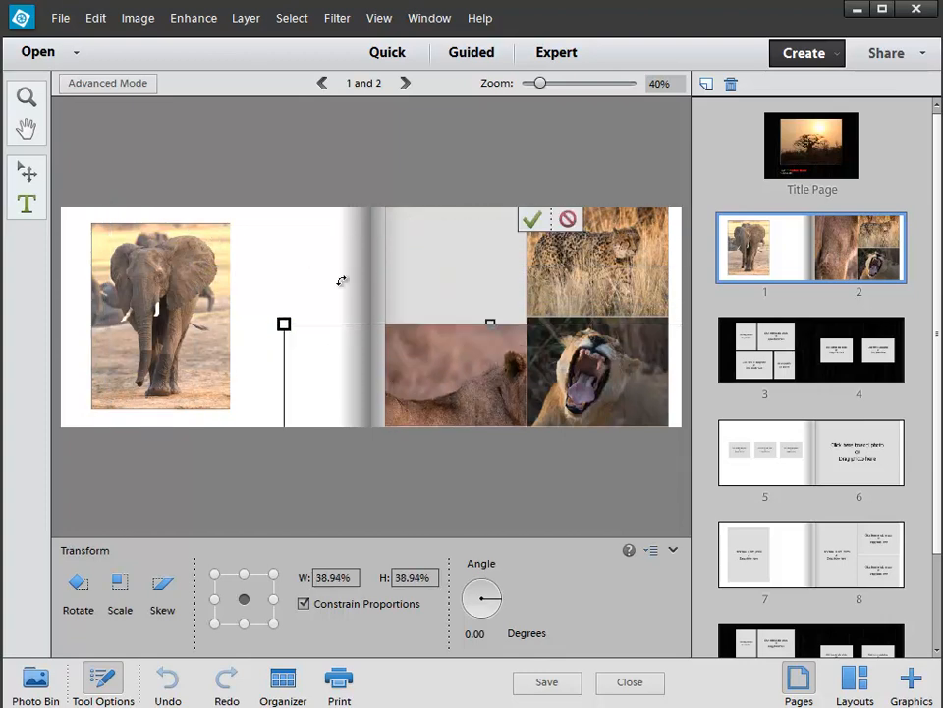
{"action": "left_click_drag", "start_coordinate": [478, 372], "coordinate": [364, 264]}
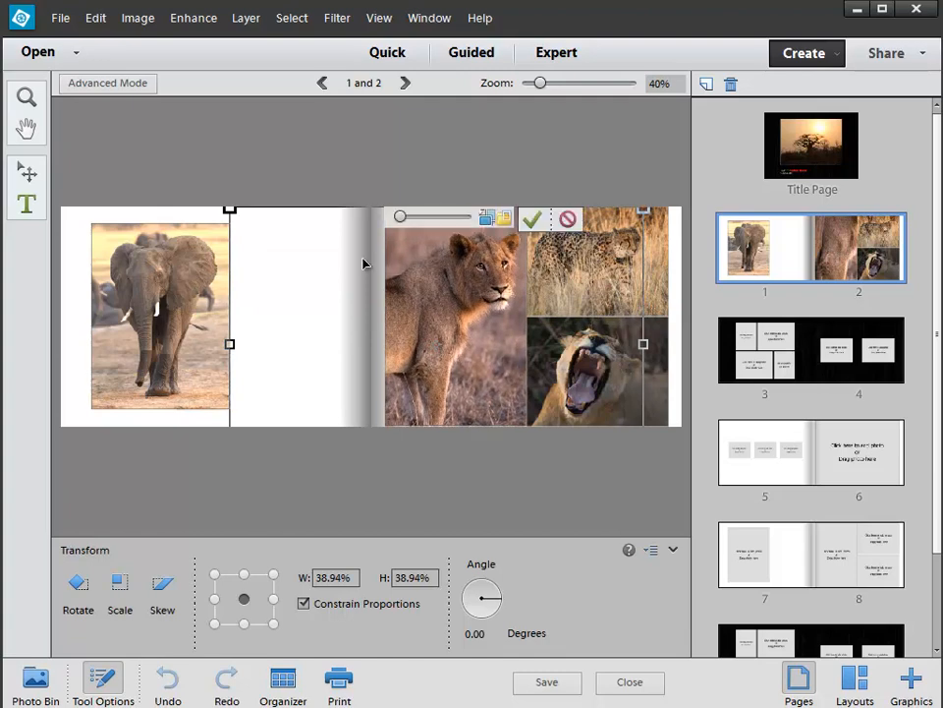
{"action": "left_click_drag", "start_coordinate": [232, 211], "coordinate": [316, 249]}
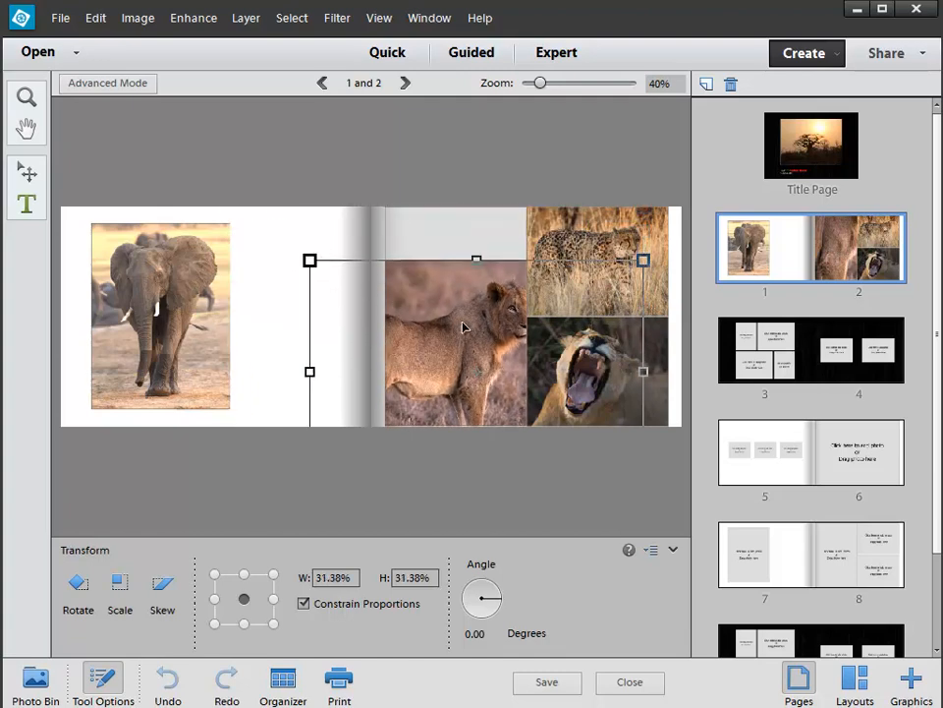
{"action": "left_click_drag", "start_coordinate": [463, 326], "coordinate": [406, 308]}
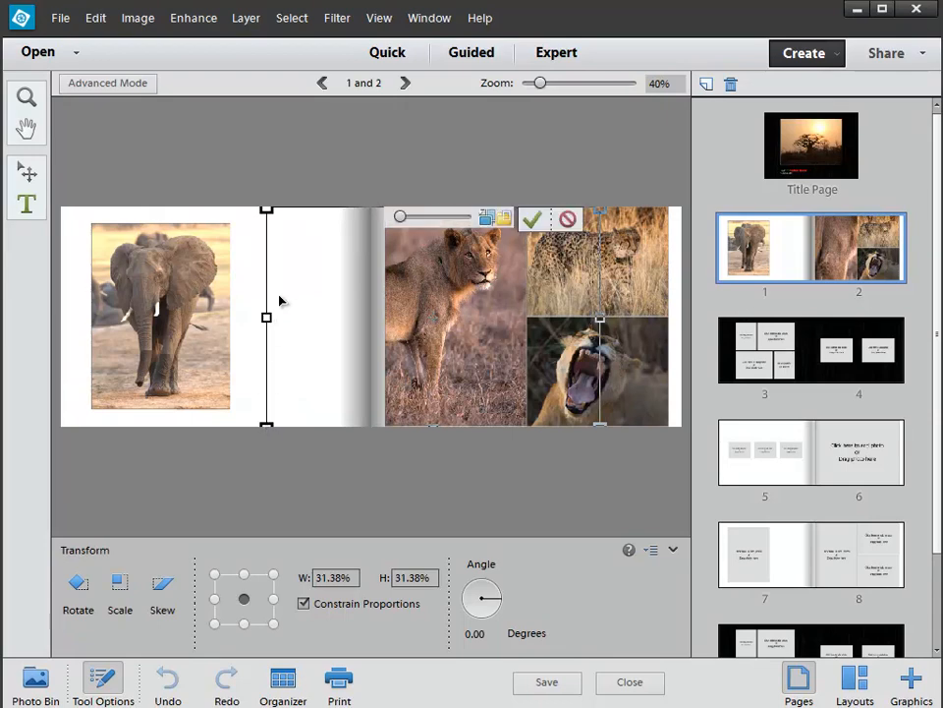
{"action": "left_click_drag", "start_coordinate": [273, 214], "coordinate": [239, 208]}
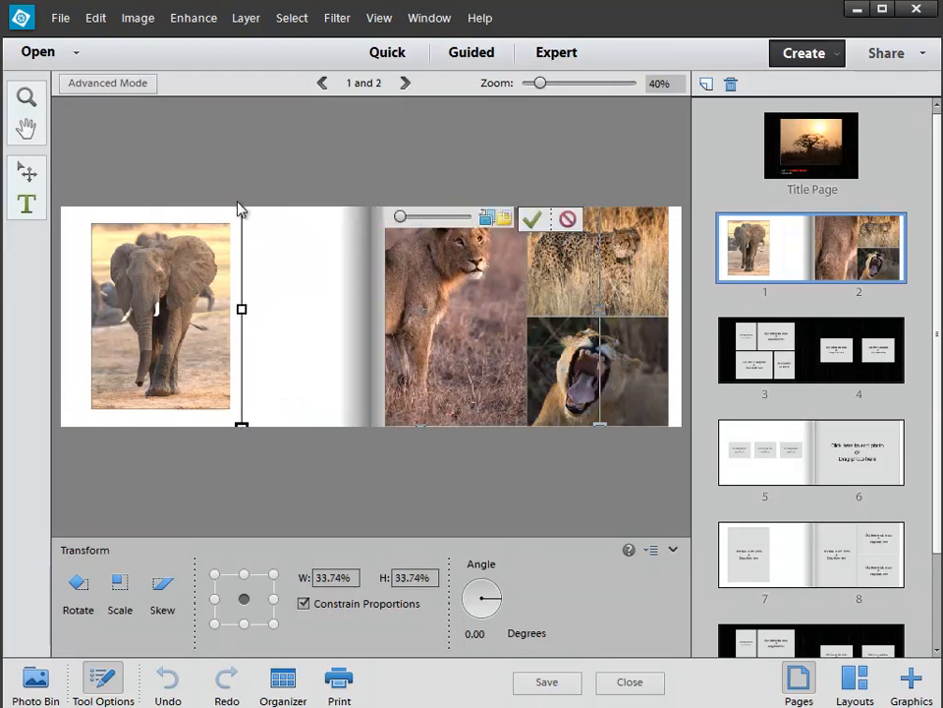
{"action": "mouse_move", "coordinate": [491, 322]}
{"action": "left_mouse_down"}
{"action": "mouse_move", "coordinate": [482, 326]}
{"action": "mouse_move", "coordinate": [495, 343]}
{"action": "mouse_move", "coordinate": [494, 335]}
{"action": "left_mouse_up"}
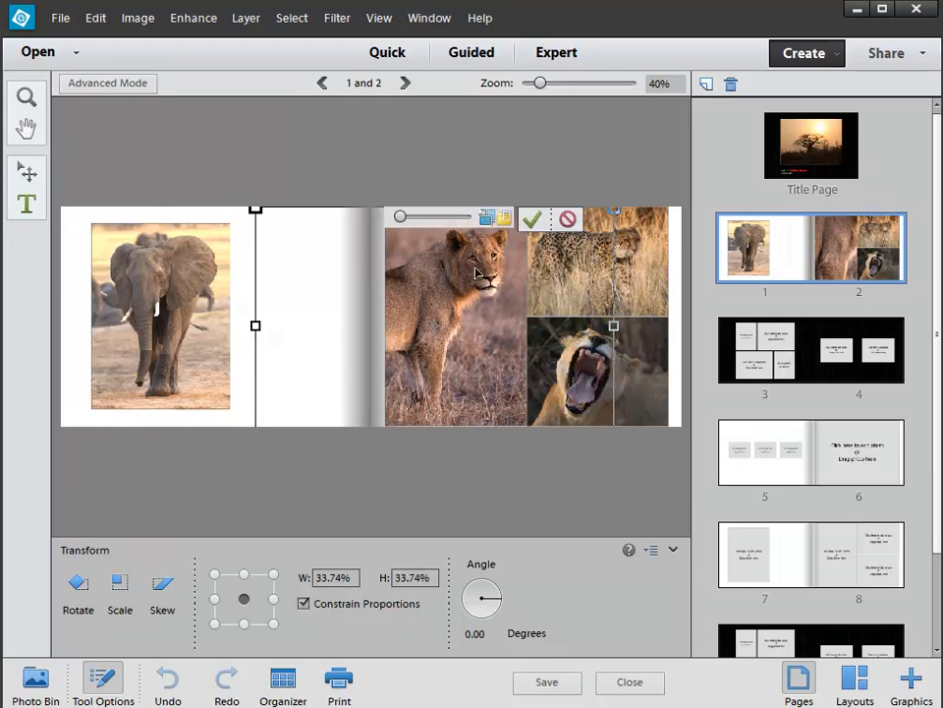
{"action": "left_click", "coordinate": [532, 219]}
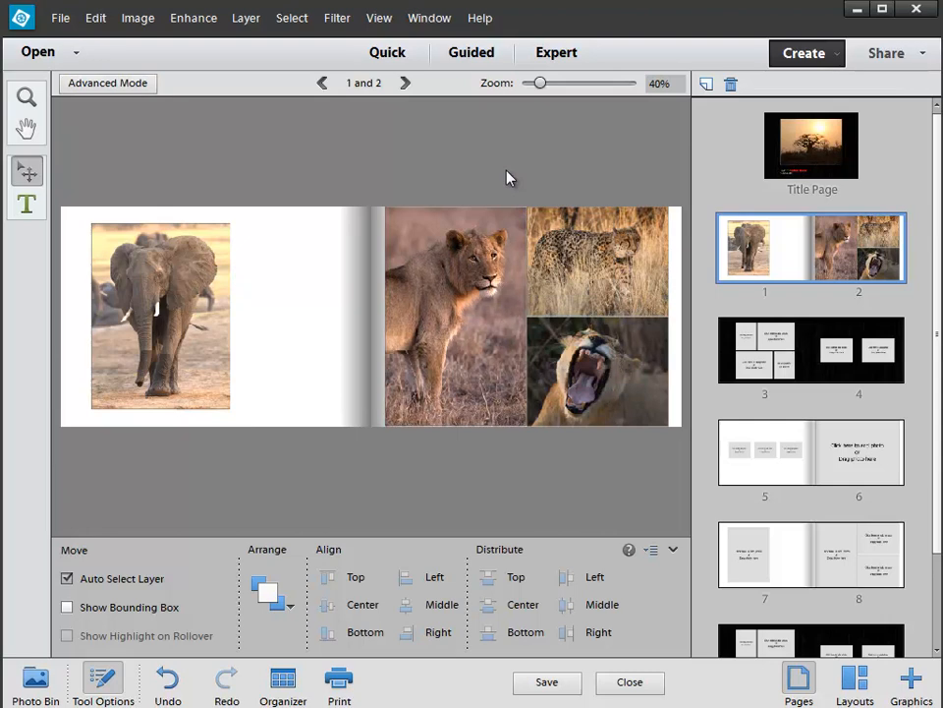
{"action": "right_click", "coordinate": [438, 286]}
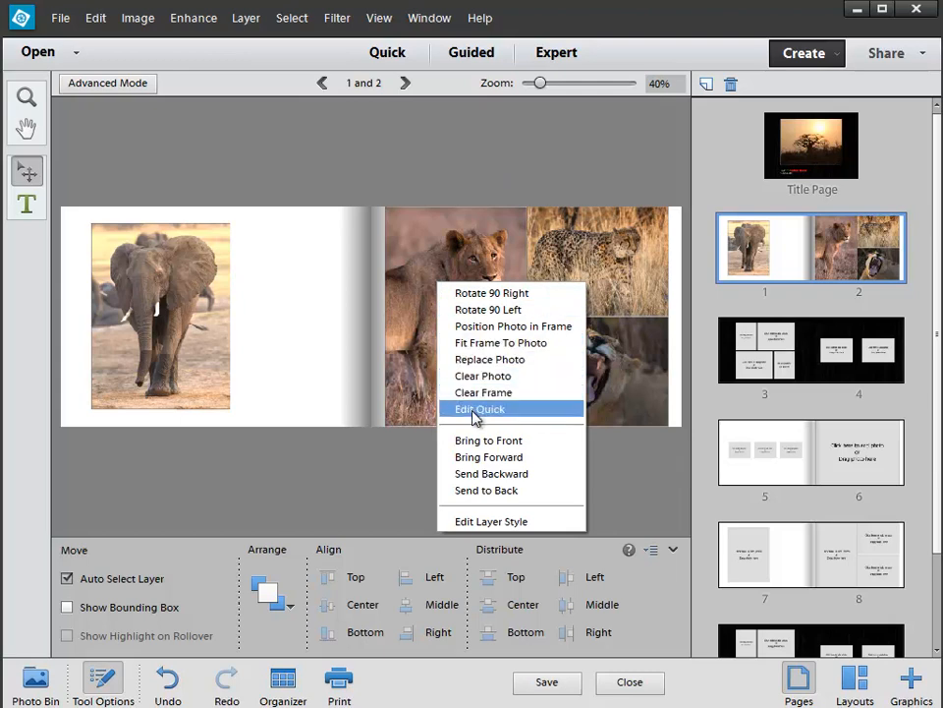
{"action": "left_click", "coordinate": [473, 249]}
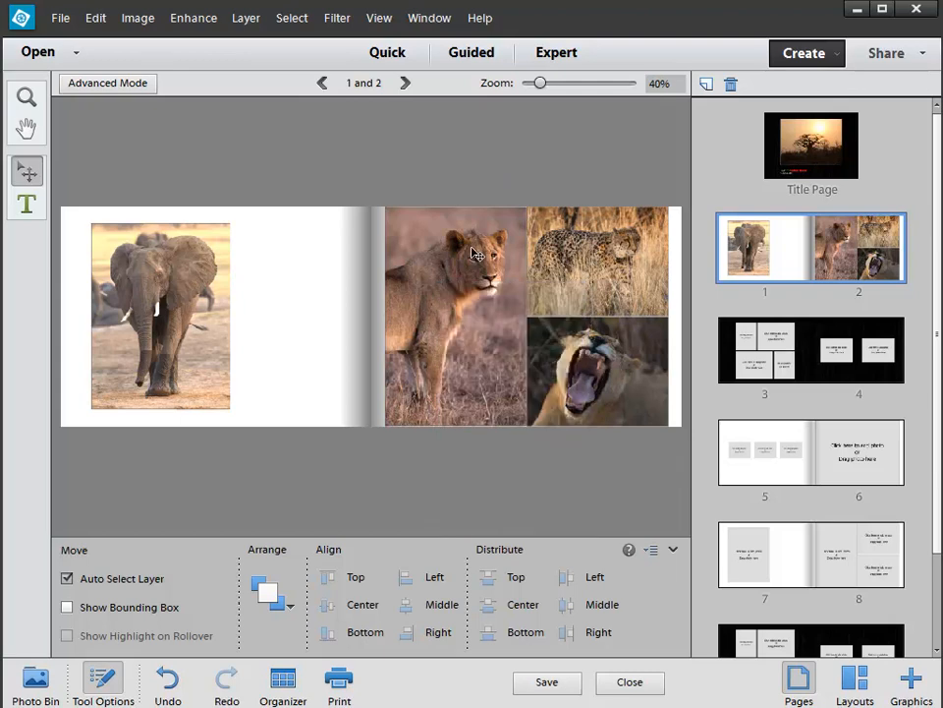
Step: On pages 3 and 4, place the two lying cheetahs in page 3's wide frames and the two standing cheetahs in page 4's frames
{"action": "double_click", "coordinate": [819, 363]}
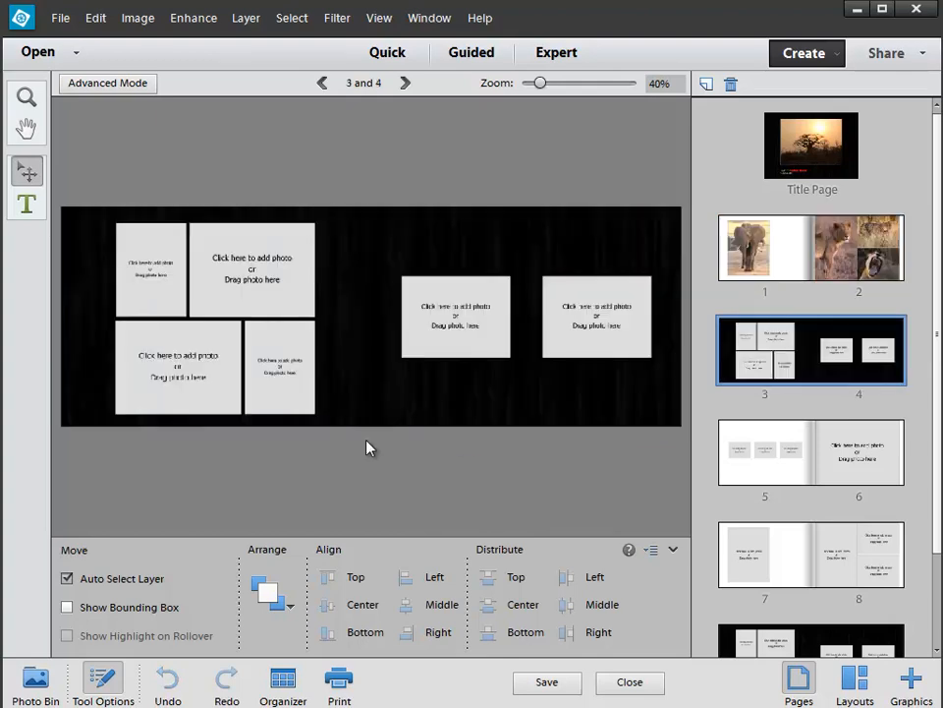
{"action": "left_click", "coordinate": [35, 680]}
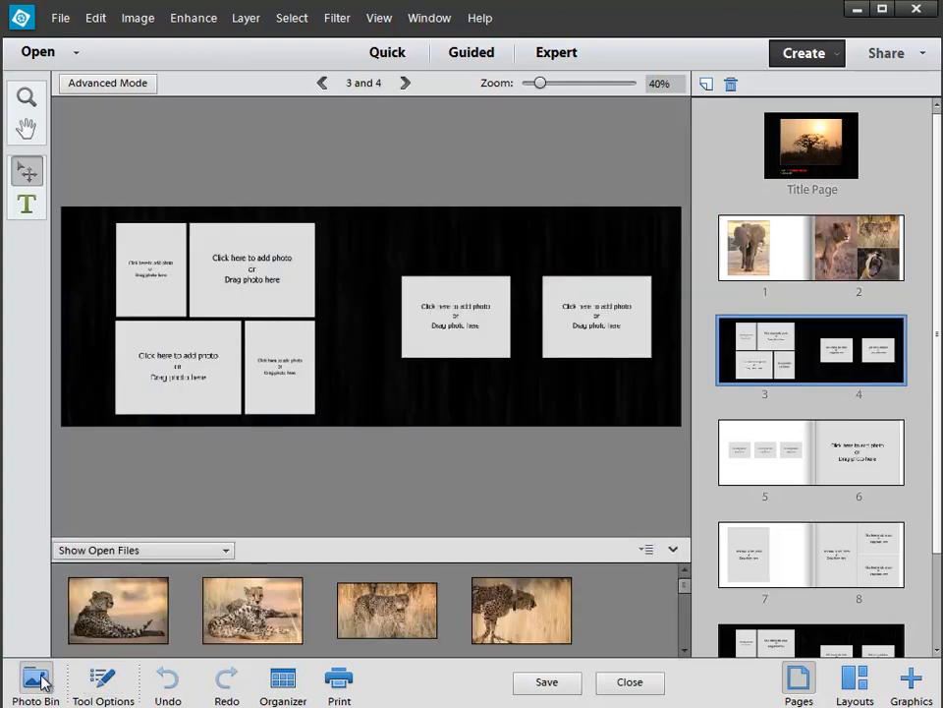
{"action": "left_click_drag", "start_coordinate": [113, 631], "coordinate": [200, 360]}
{"action": "left_click_drag", "start_coordinate": [252, 628], "coordinate": [259, 278]}
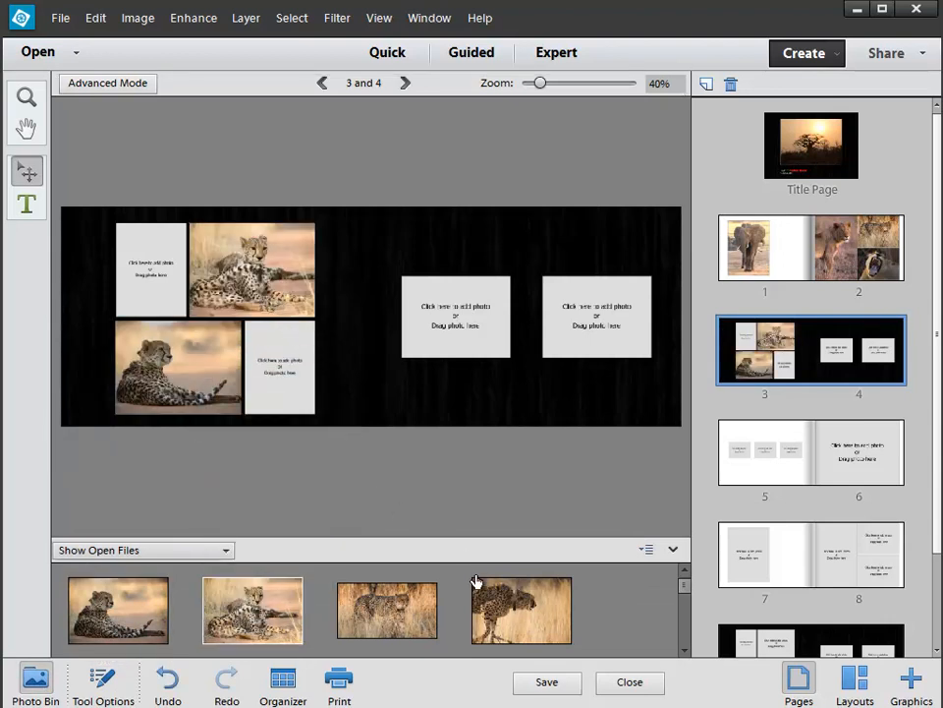
{"action": "left_click_drag", "start_coordinate": [501, 604], "coordinate": [603, 327]}
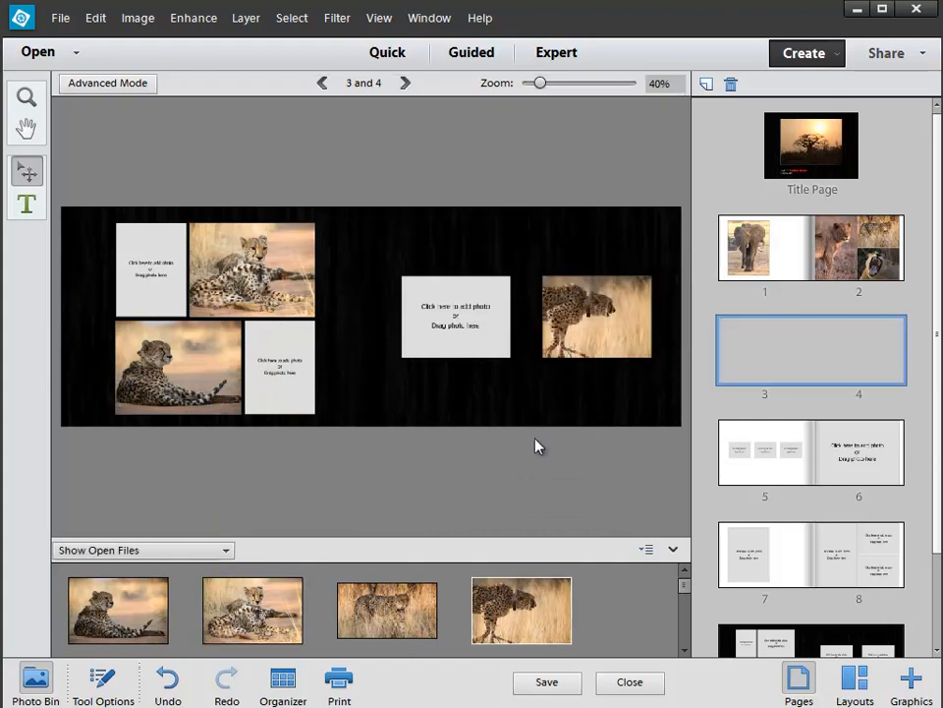
{"action": "left_click_drag", "start_coordinate": [415, 595], "coordinate": [447, 330]}
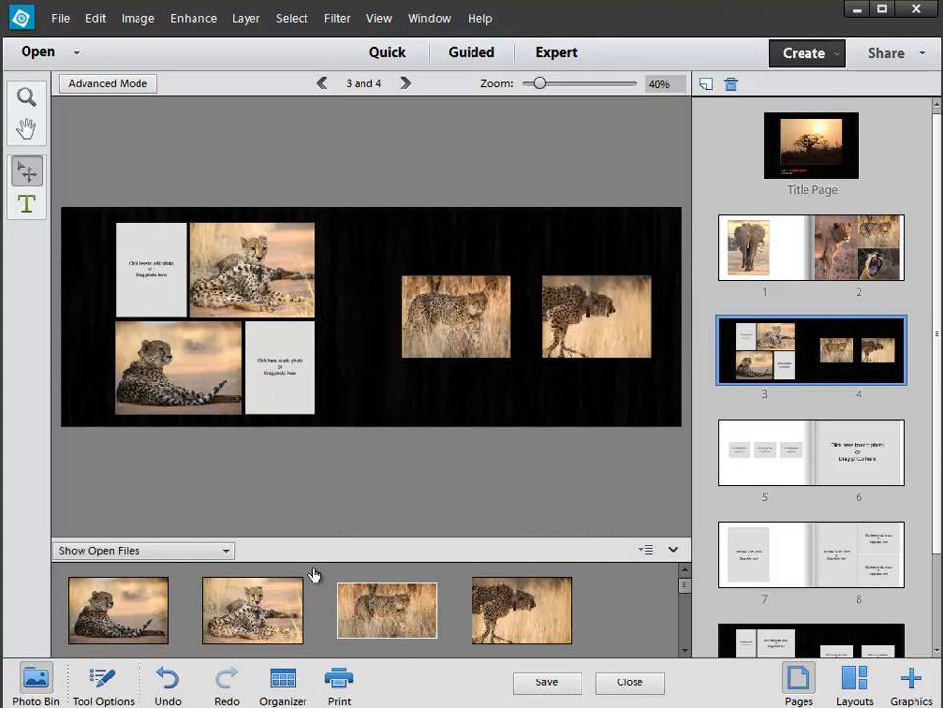
Step: Fill page 3's lower narrow frame with the bare-tree sunset photo and its upper narrow frame with the baobab sunset photo
{"action": "scroll", "coordinate": [589, 613], "scroll_direction": "down", "scroll_amount": 3}
{"action": "scroll", "coordinate": [609, 614], "scroll_direction": "down", "scroll_amount": 1}
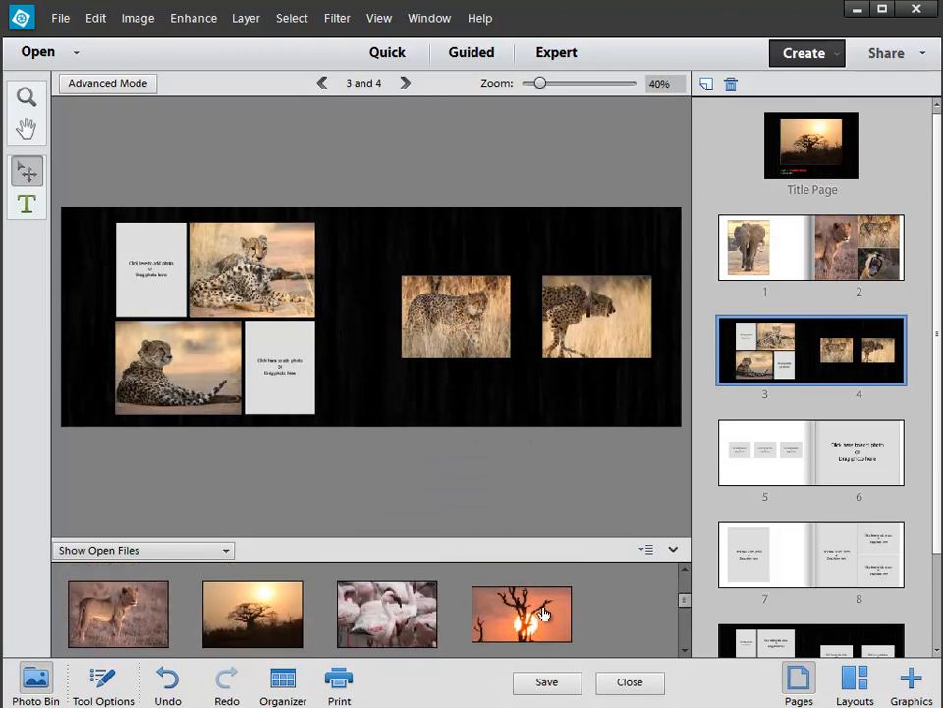
{"action": "left_click_drag", "start_coordinate": [530, 617], "coordinate": [277, 365]}
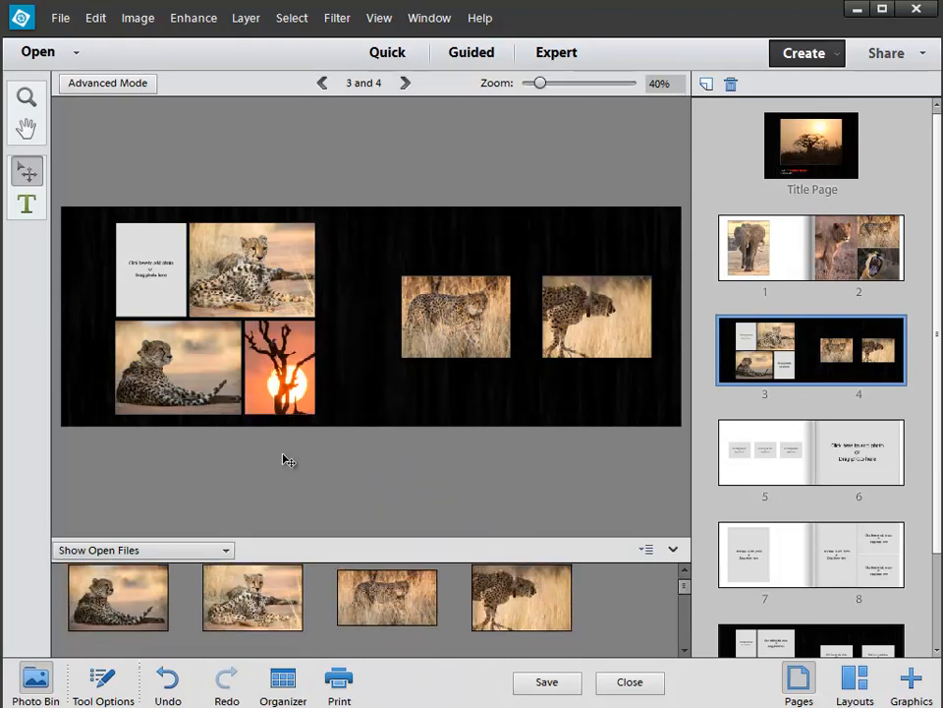
{"action": "scroll", "coordinate": [385, 573], "scroll_direction": "down", "scroll_amount": 4}
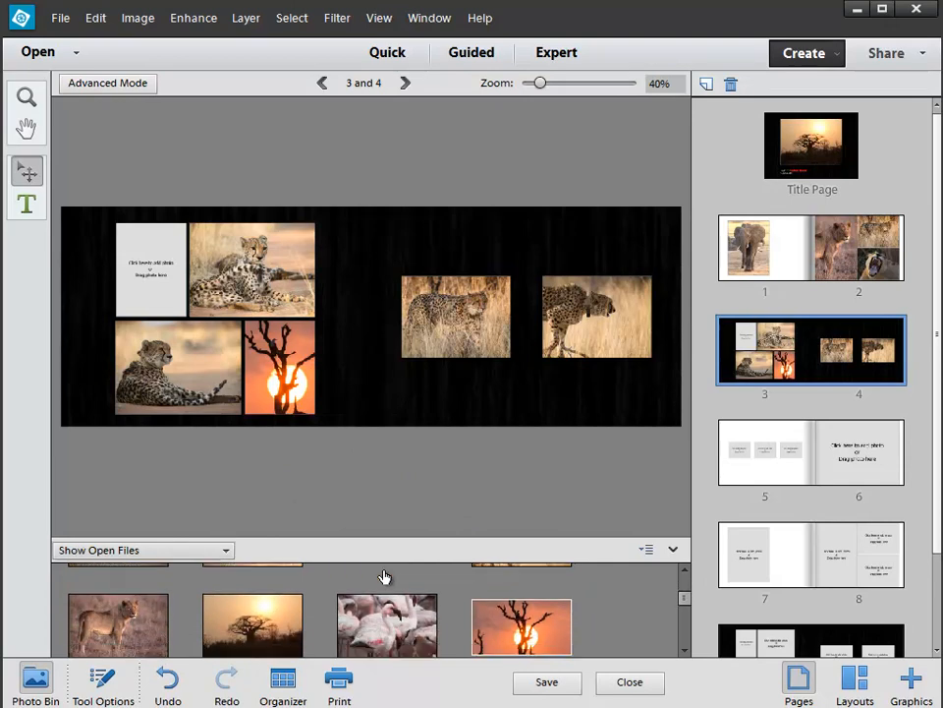
{"action": "scroll", "coordinate": [270, 600], "scroll_direction": "down", "scroll_amount": 1}
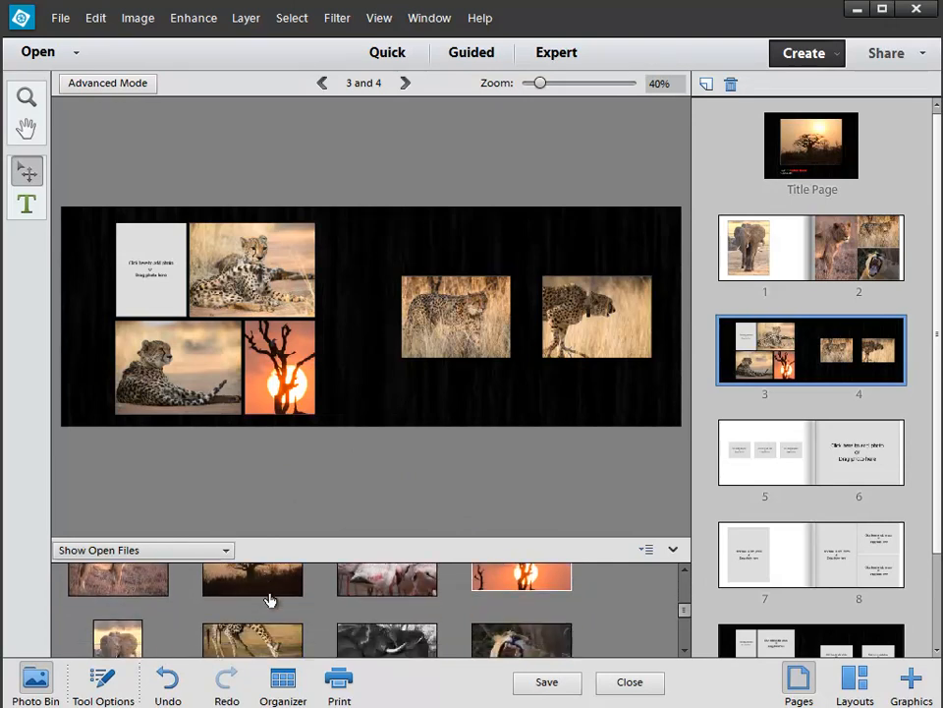
{"action": "scroll", "coordinate": [270, 600], "scroll_direction": "up", "scroll_amount": 1}
{"action": "left_click_drag", "start_coordinate": [267, 587], "coordinate": [155, 271]}
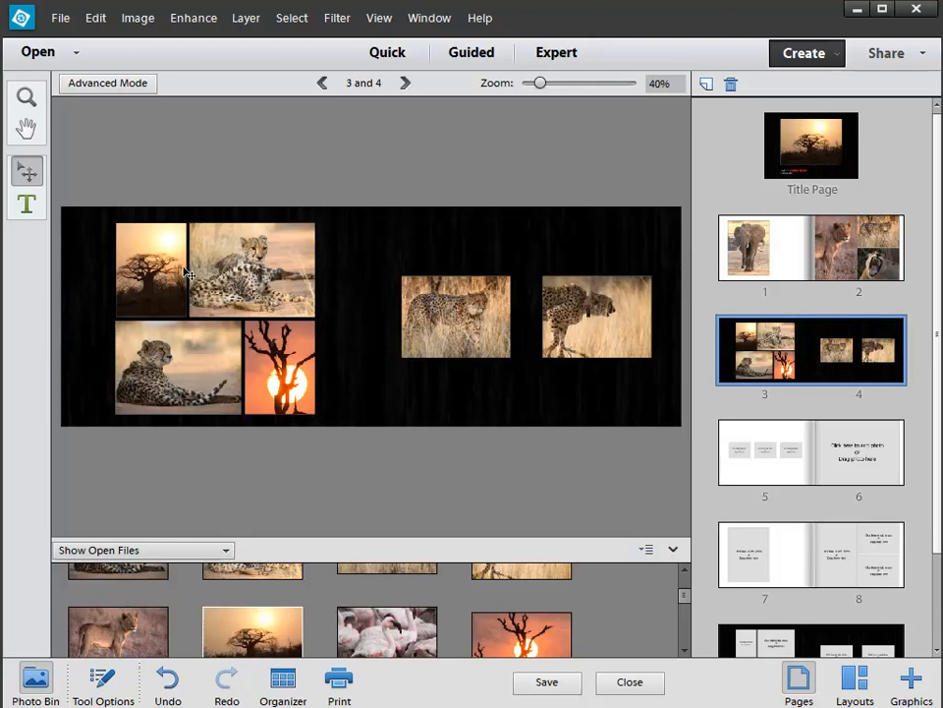
Step: Try a titled three-photo layout on pages 3 and 4, and replace it with the uncaptioned two-photo layout with side-by-side frames
{"action": "left_click", "coordinate": [854, 685]}
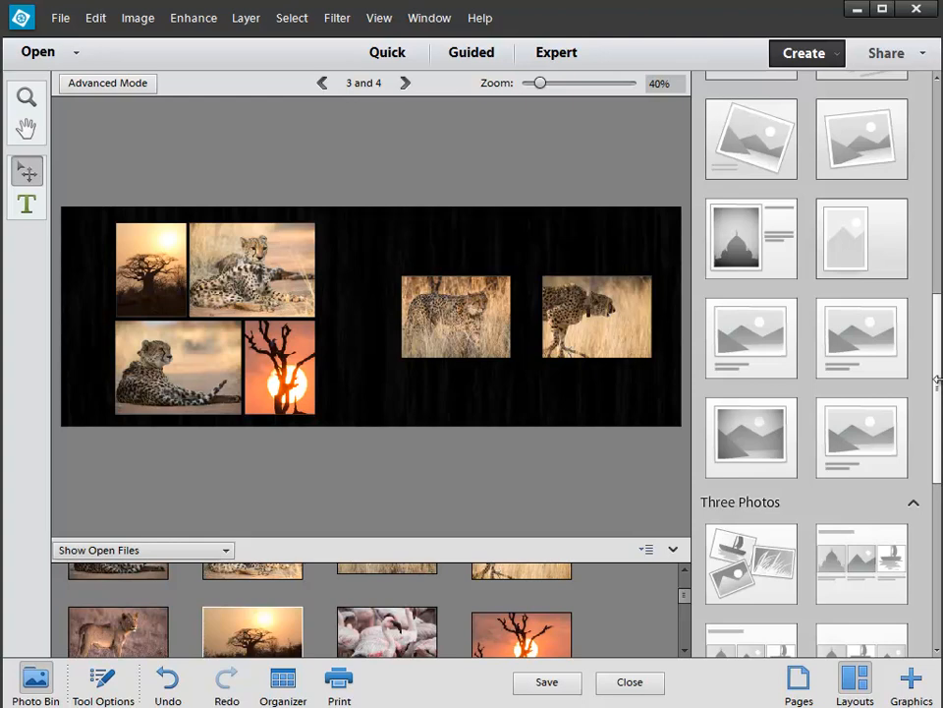
{"action": "left_click_drag", "start_coordinate": [937, 381], "coordinate": [939, 398]}
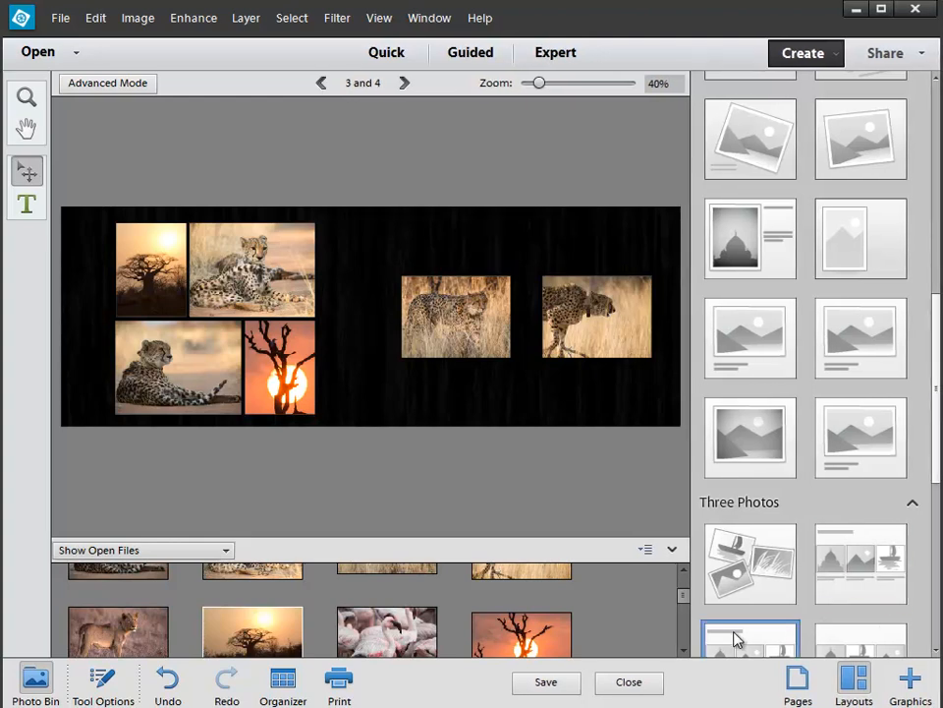
{"action": "left_click", "coordinate": [845, 572]}
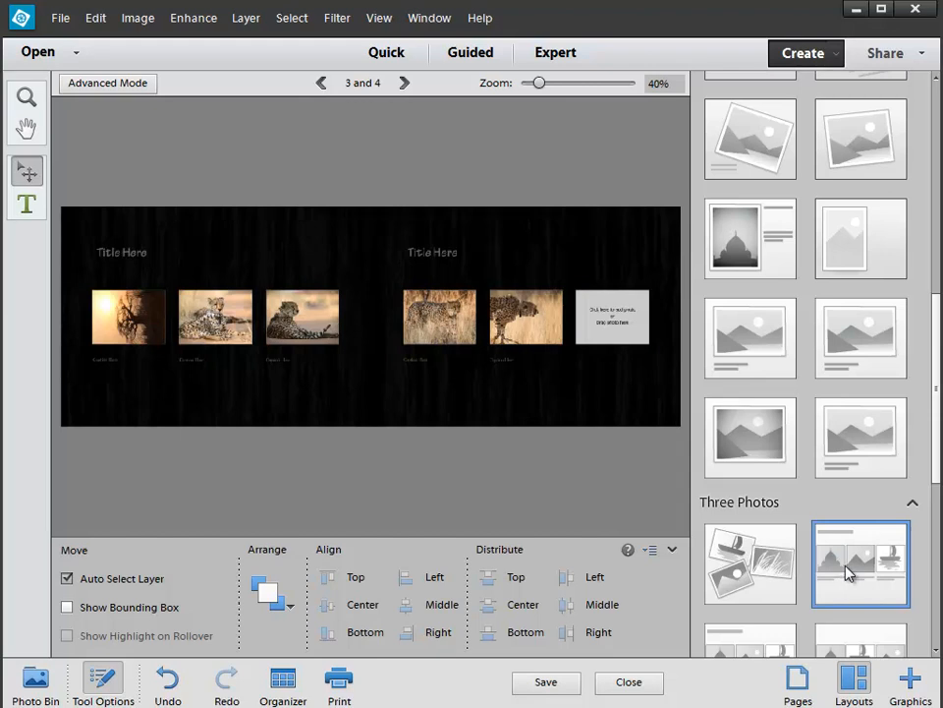
{"action": "scroll", "coordinate": [857, 491], "scroll_direction": "down", "scroll_amount": 1}
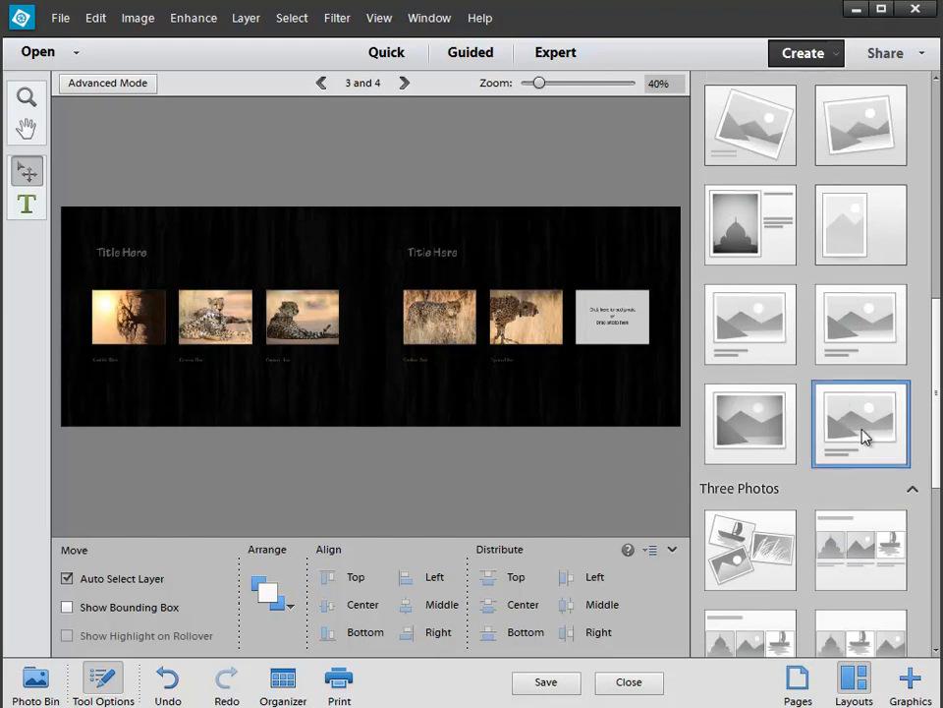
{"action": "left_click_drag", "start_coordinate": [937, 400], "coordinate": [934, 560]}
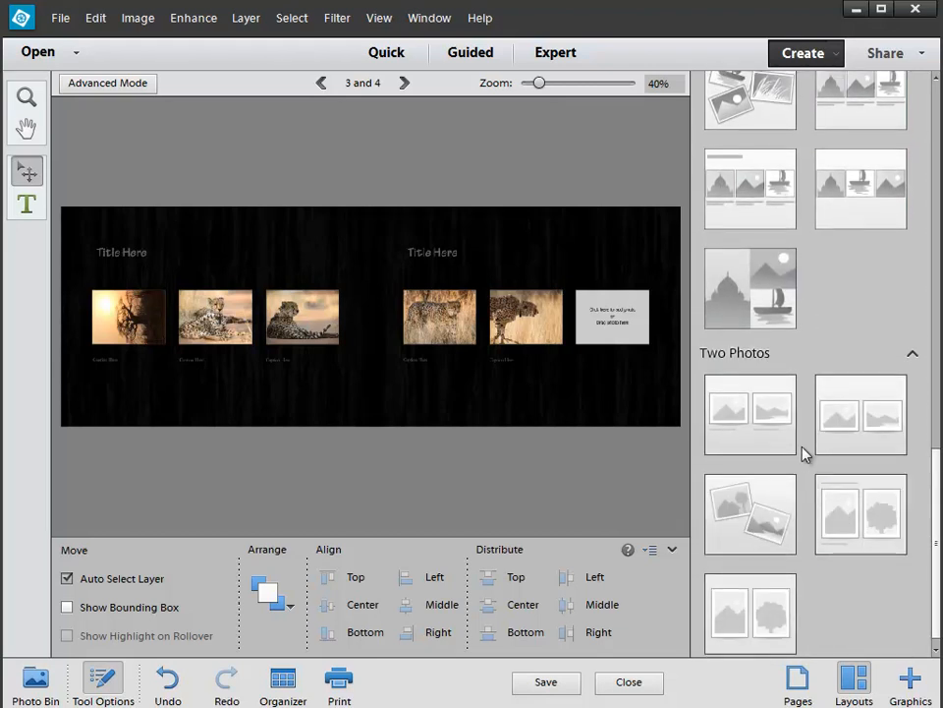
{"action": "double_click", "coordinate": [839, 426]}
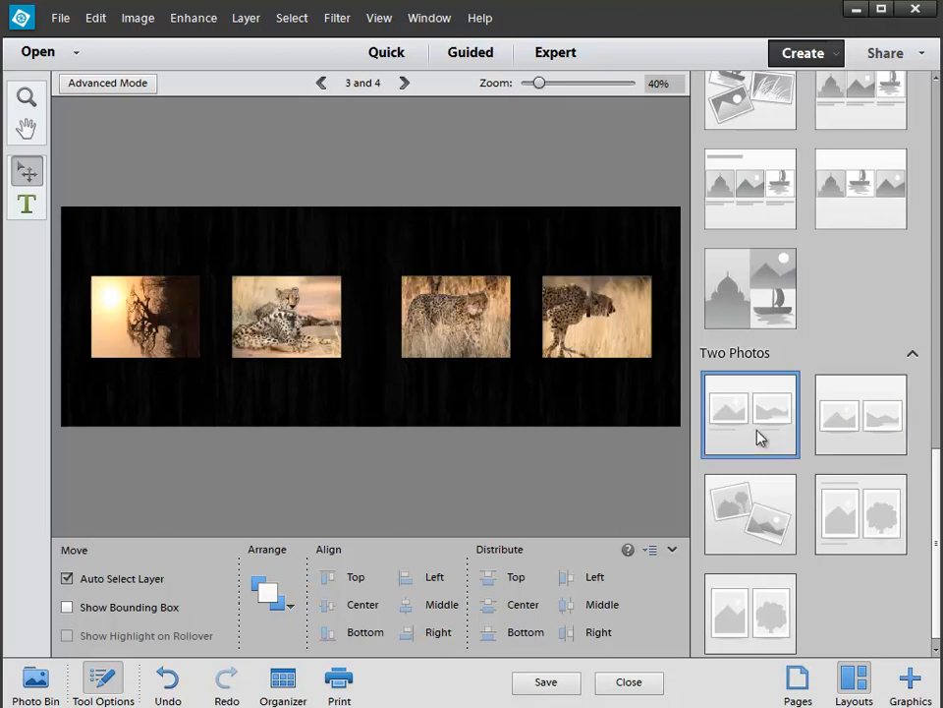
Step: Rotate the sideways baobab sunset photo in page 3's first frame until it is upright, and accept the change
{"action": "left_click", "coordinate": [143, 327]}
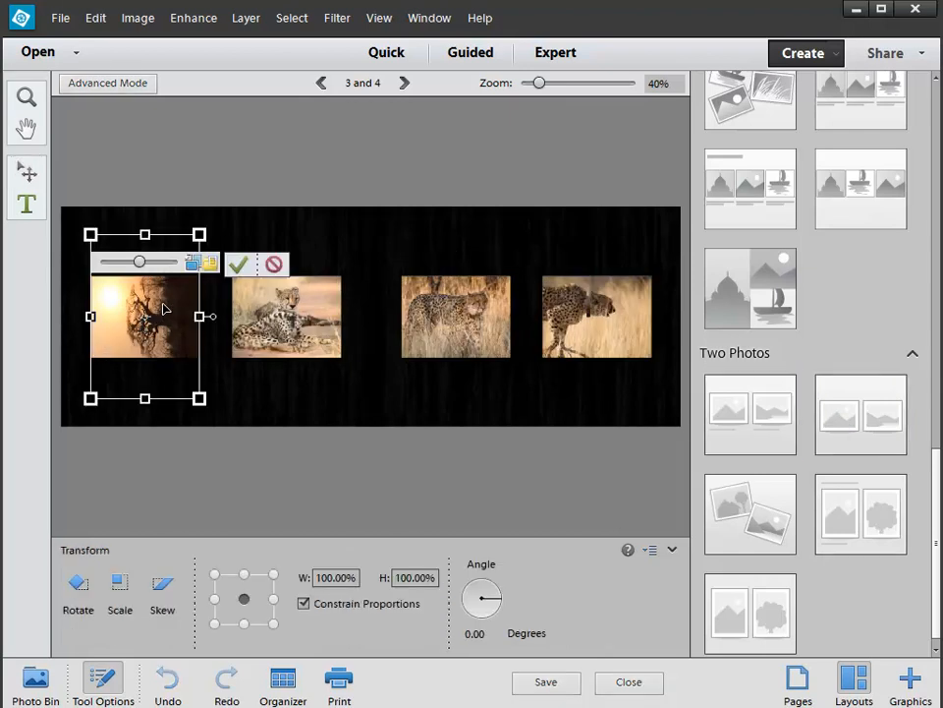
{"action": "left_click", "coordinate": [200, 263]}
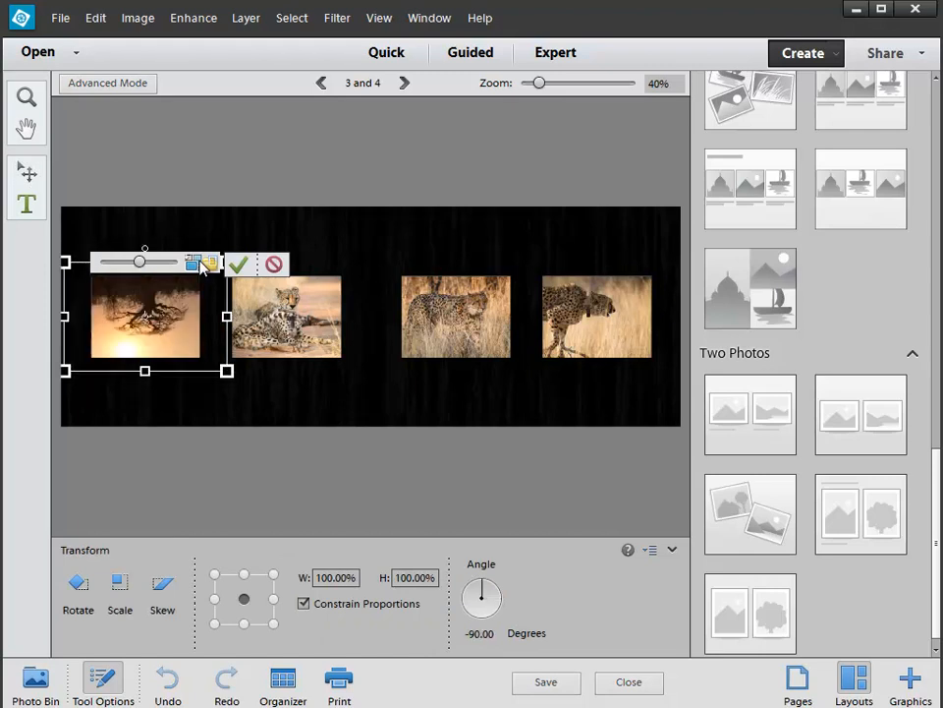
{"action": "left_click", "coordinate": [200, 262]}
{"action": "left_click", "coordinate": [200, 263]}
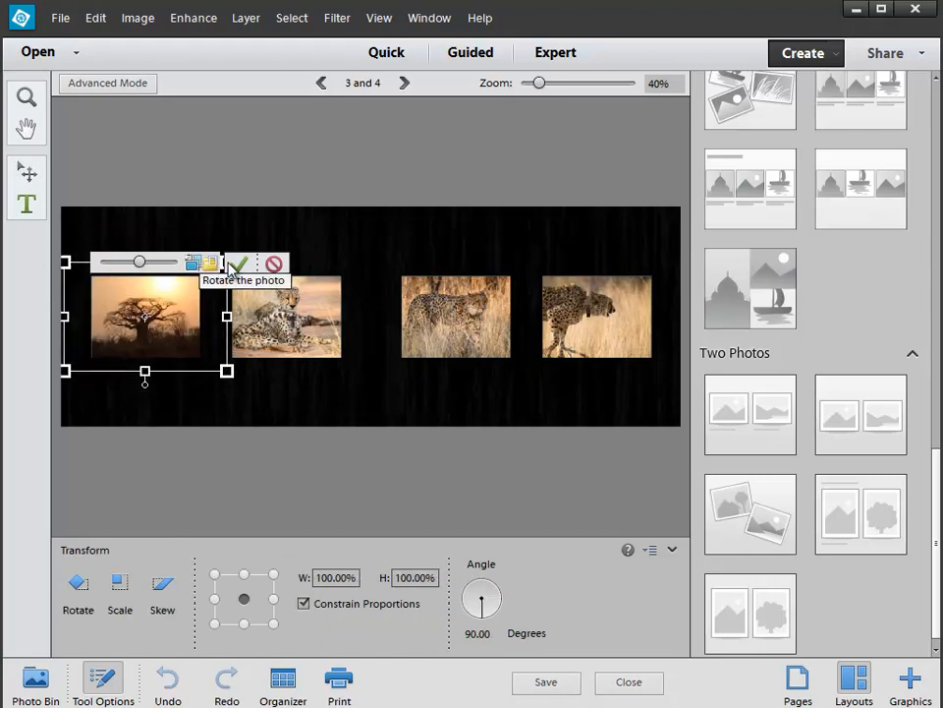
{"action": "left_click", "coordinate": [239, 265]}
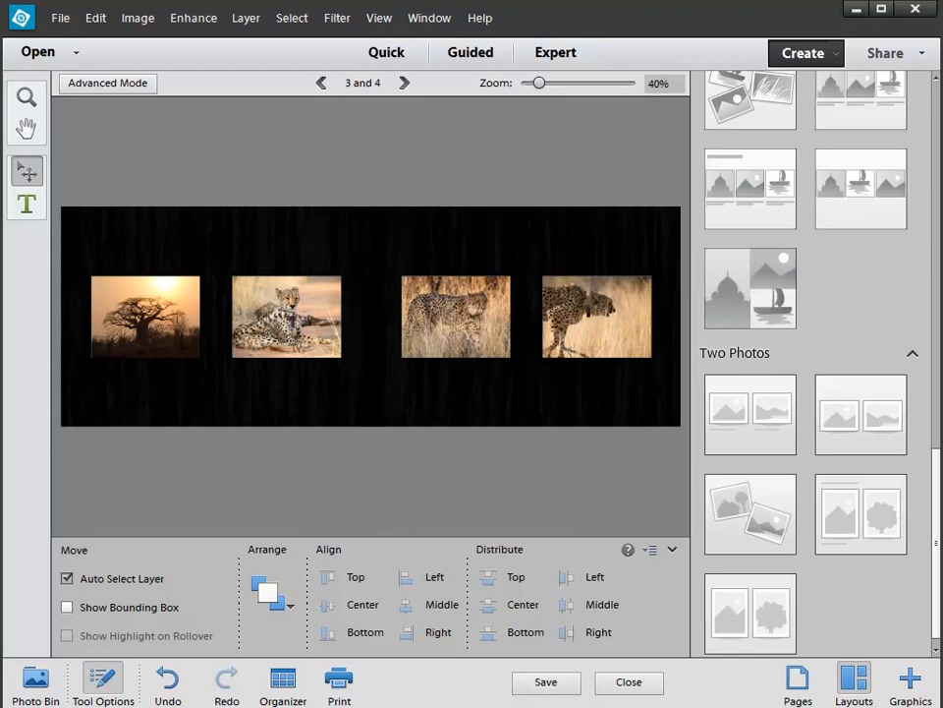
Step: Open pages 5 and 6 and apply the one-photo layout with a single large landscape frame on each page
{"action": "left_click", "coordinate": [796, 678]}
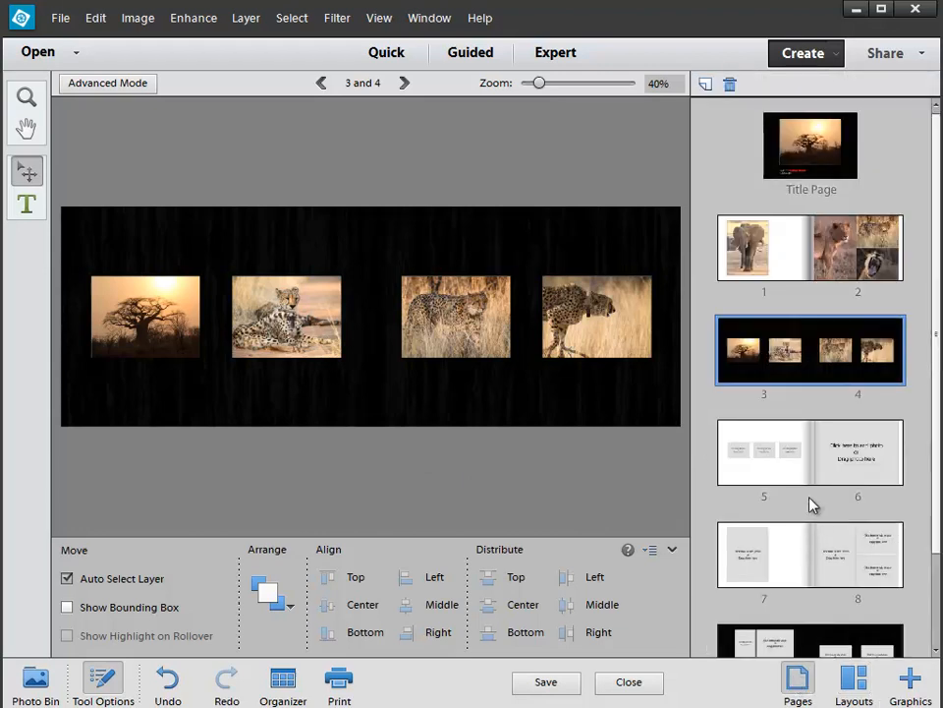
{"action": "left_click", "coordinate": [794, 474]}
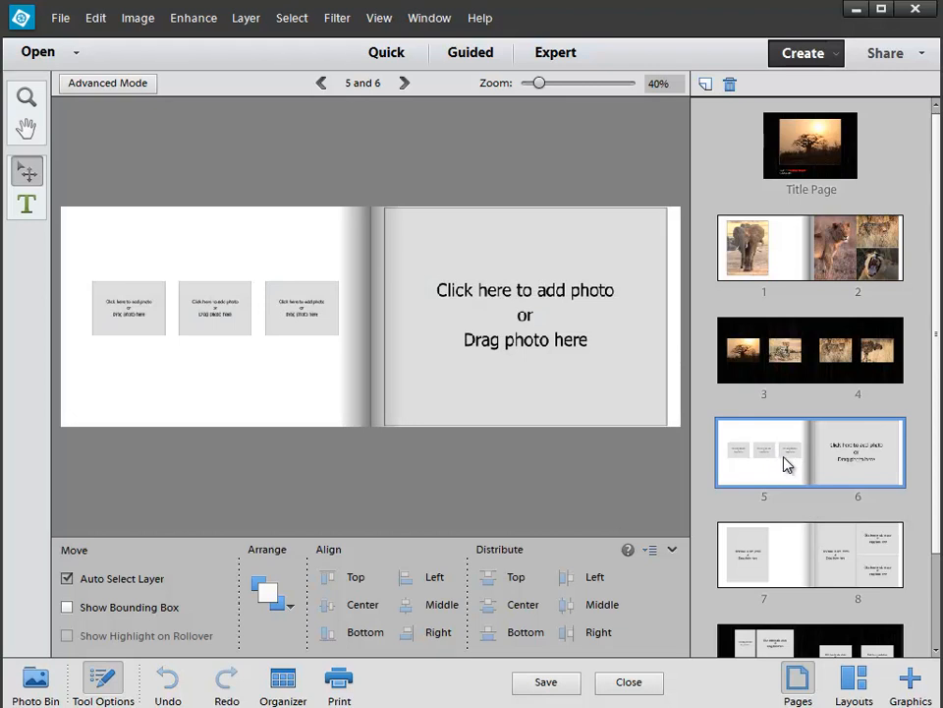
{"action": "left_click", "coordinate": [854, 678]}
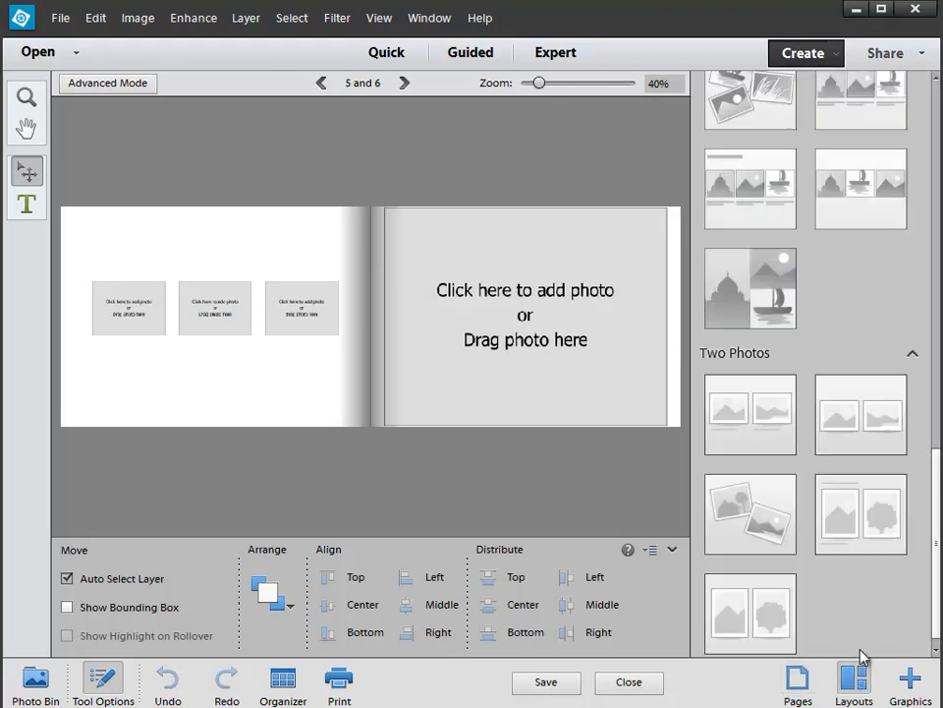
{"action": "scroll", "coordinate": [939, 562], "scroll_direction": "up", "scroll_amount": 1}
{"action": "scroll", "coordinate": [939, 562], "scroll_direction": "up", "scroll_amount": 5}
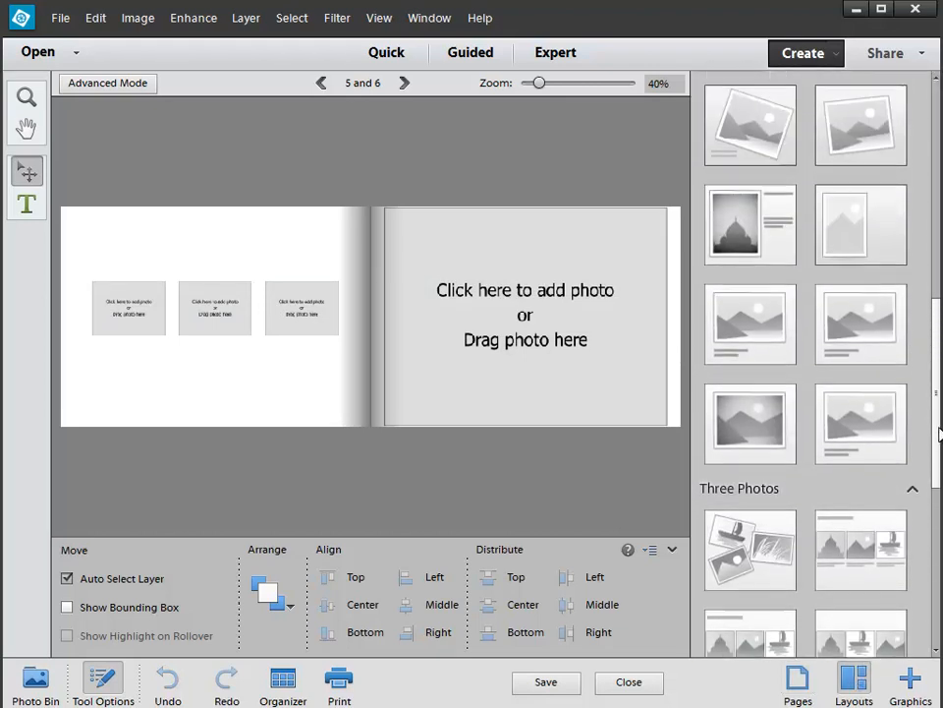
{"action": "double_click", "coordinate": [744, 436]}
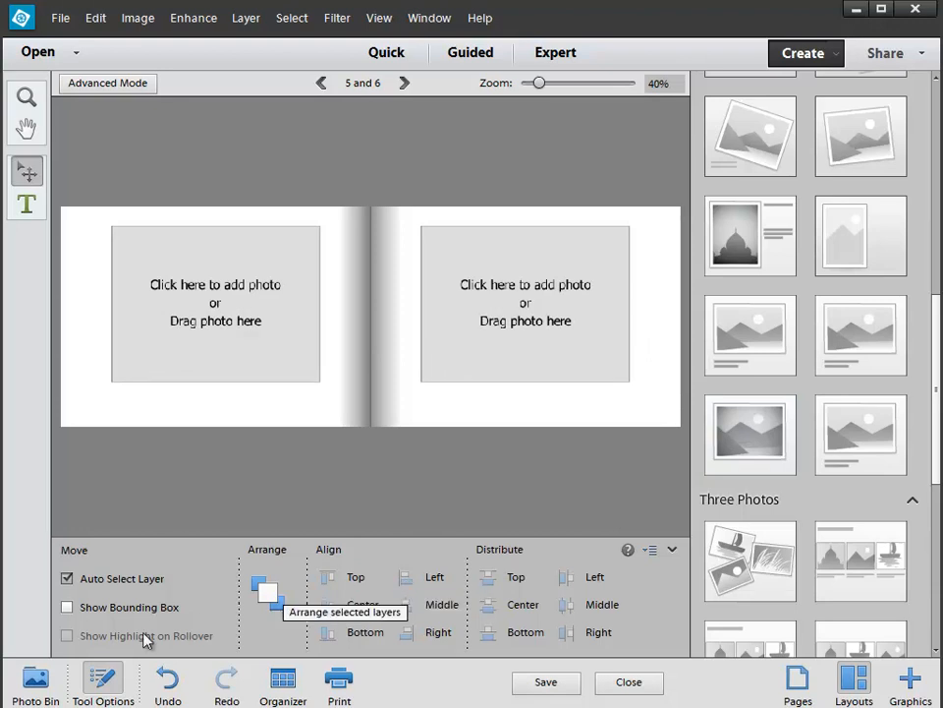
Step: Fill page 5's frame with the flamingo photo and page 6's frame with the drinking giraffe photo
{"action": "left_click", "coordinate": [36, 682]}
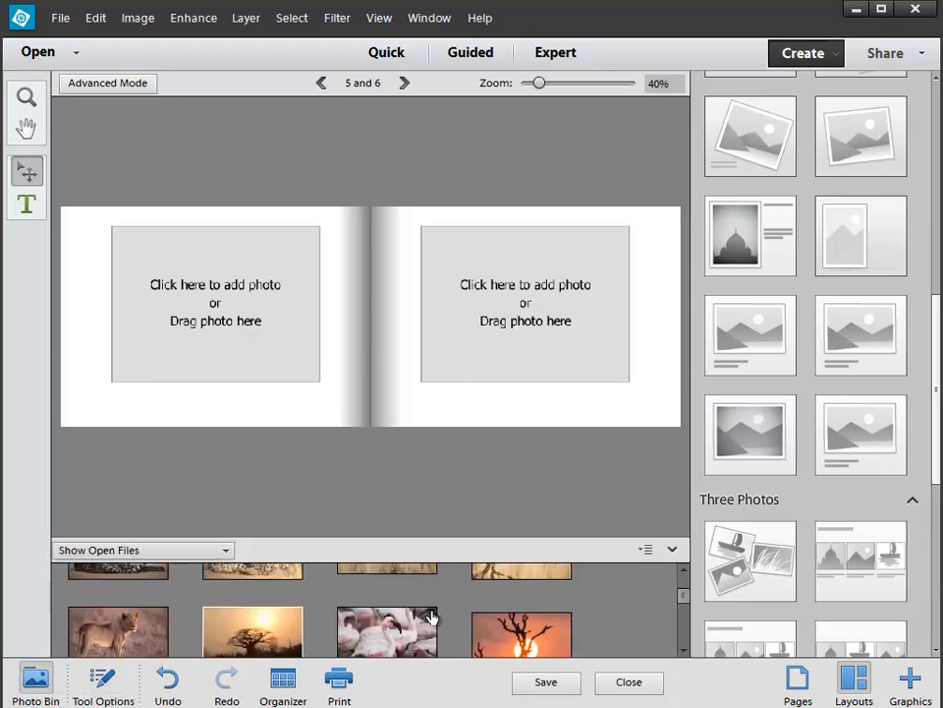
{"action": "left_click_drag", "start_coordinate": [404, 632], "coordinate": [234, 295]}
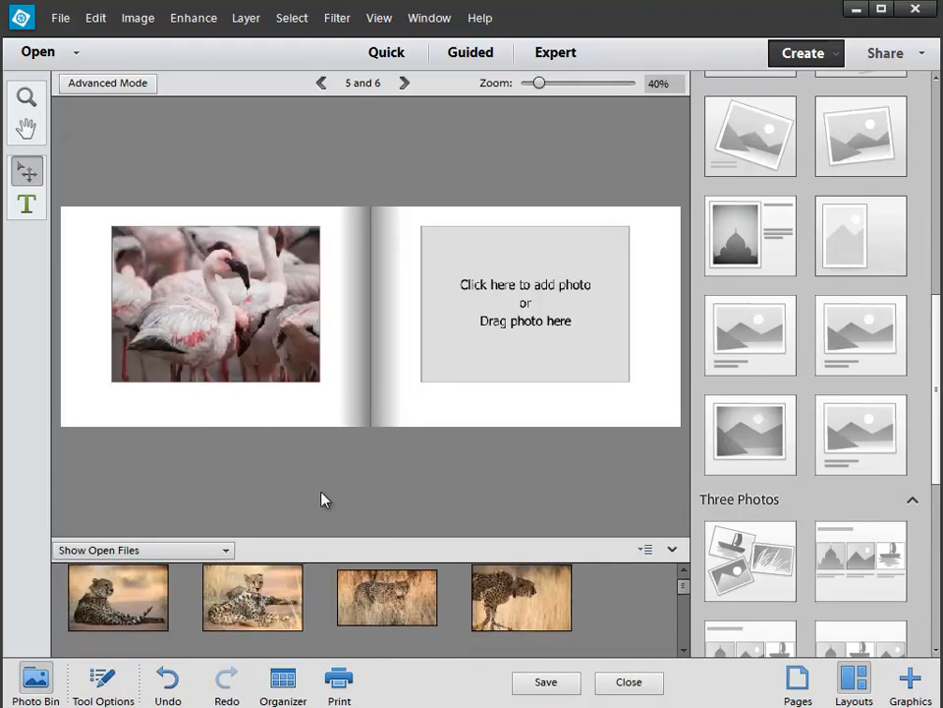
{"action": "scroll", "coordinate": [457, 609], "scroll_direction": "down", "scroll_amount": 2}
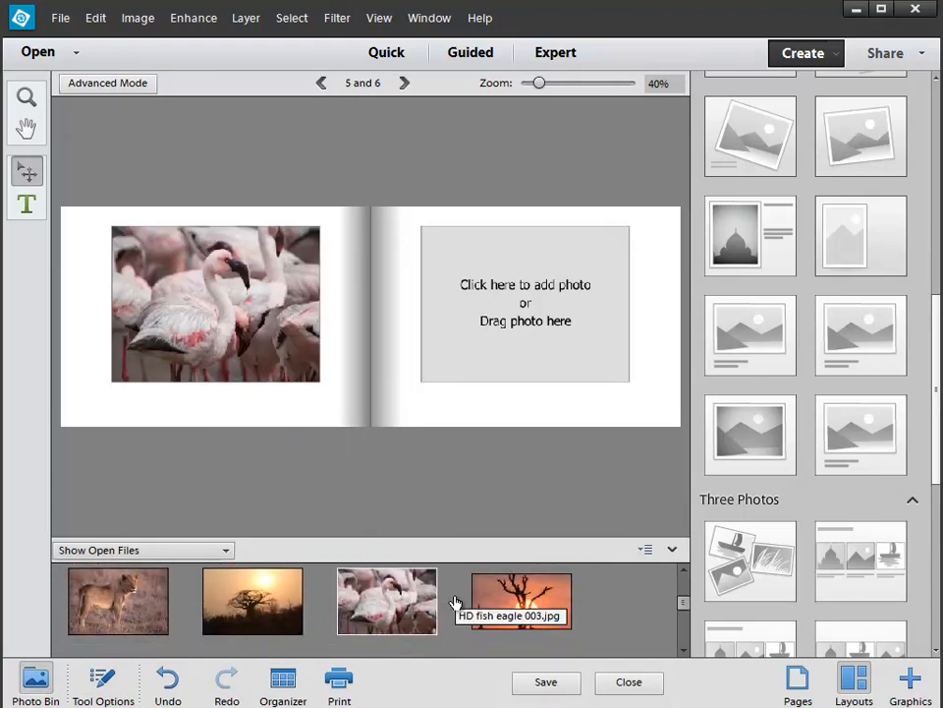
{"action": "scroll", "coordinate": [455, 602], "scroll_direction": "down", "scroll_amount": 2}
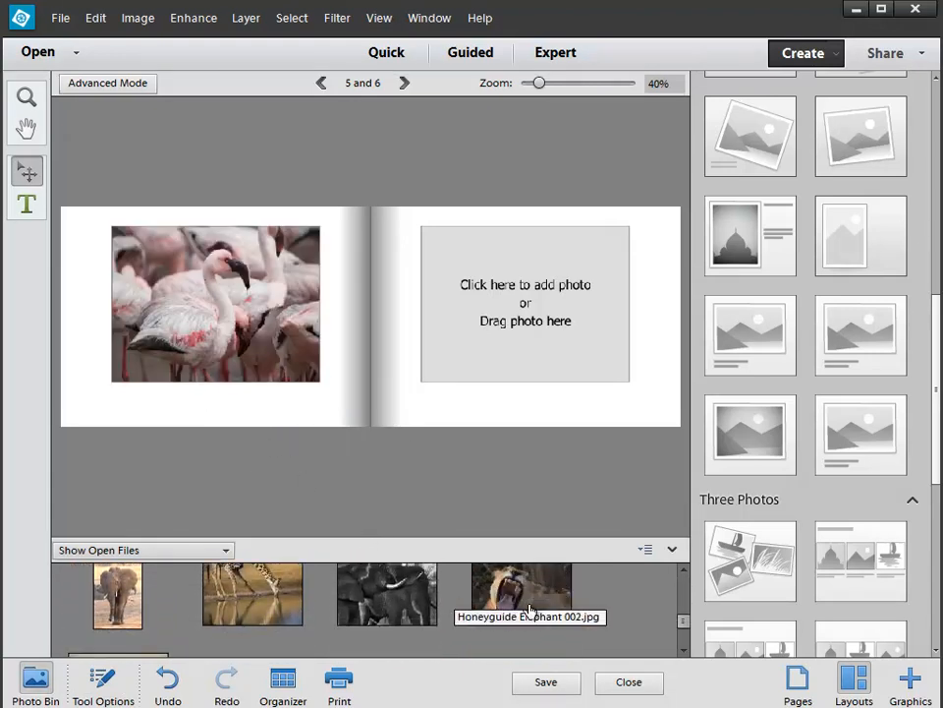
{"action": "left_click_drag", "start_coordinate": [278, 612], "coordinate": [523, 317]}
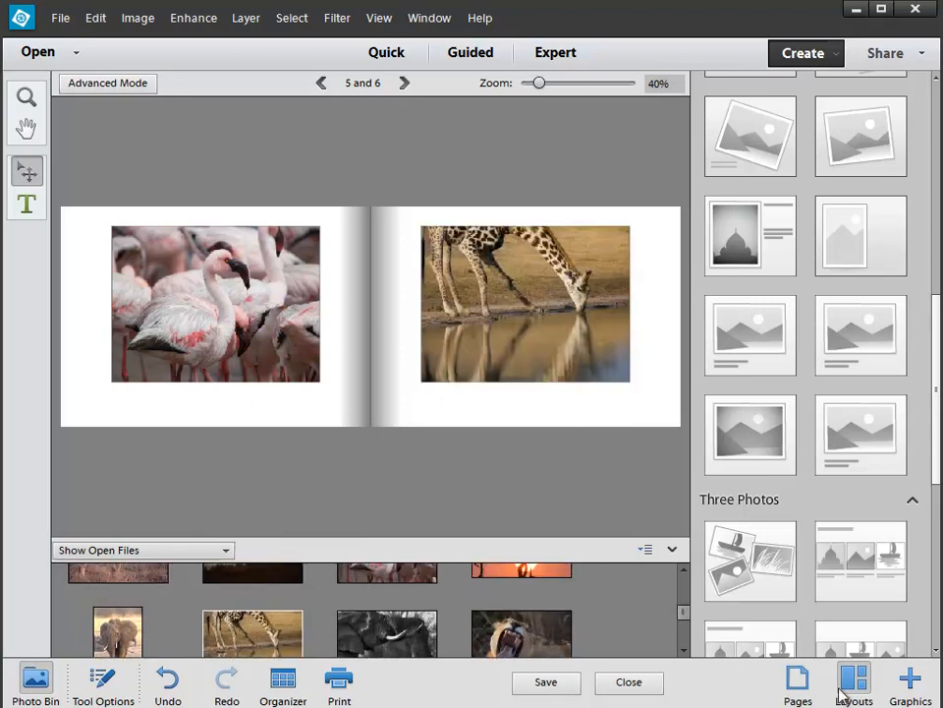
Step: Open pages 7 and 8, try the one-photo layout with a tall frame, and replace it with the single large landscape-frame layout
{"action": "left_click", "coordinate": [788, 677]}
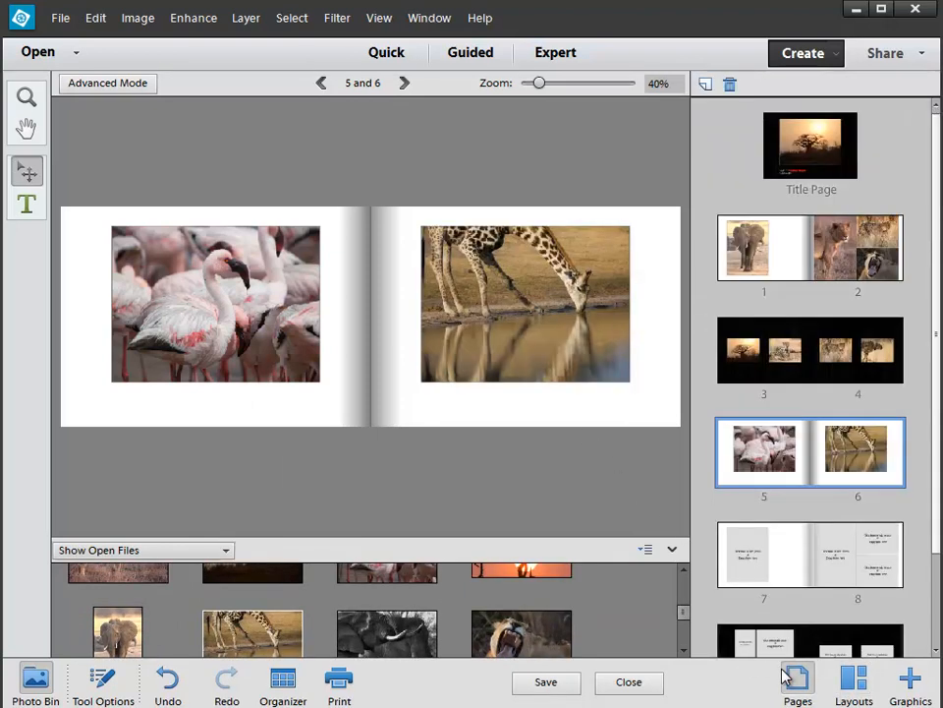
{"action": "left_click", "coordinate": [818, 560]}
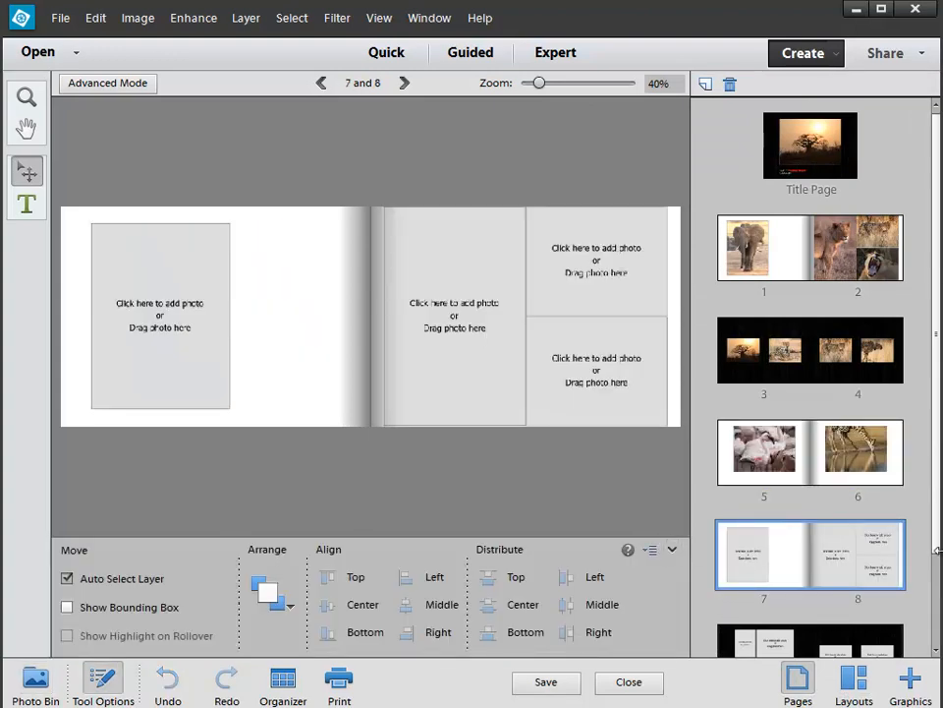
{"action": "left_click", "coordinate": [849, 688]}
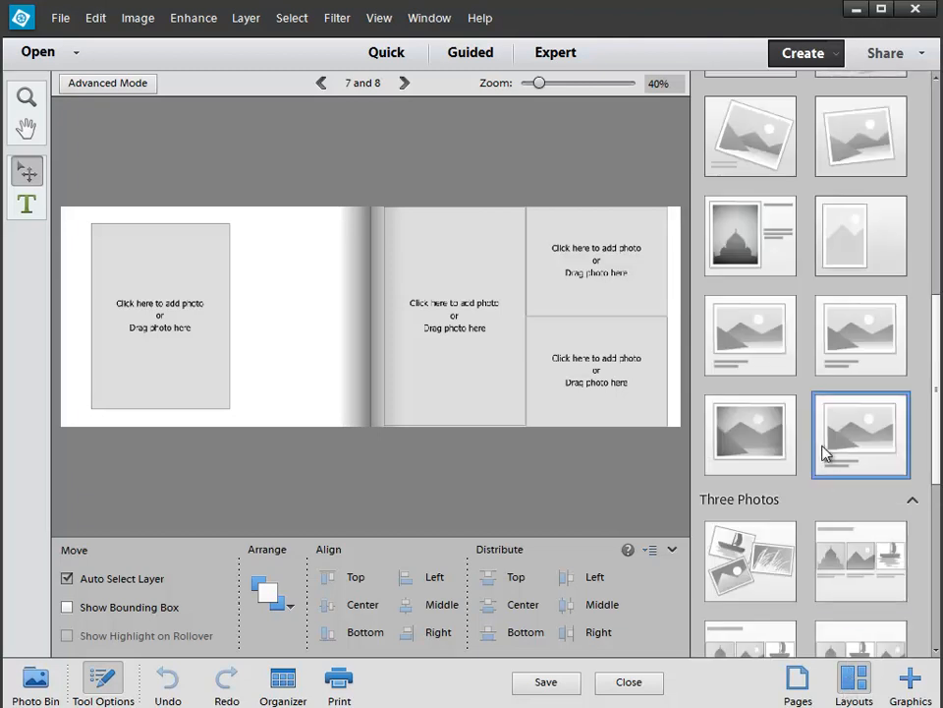
{"action": "double_click", "coordinate": [764, 345]}
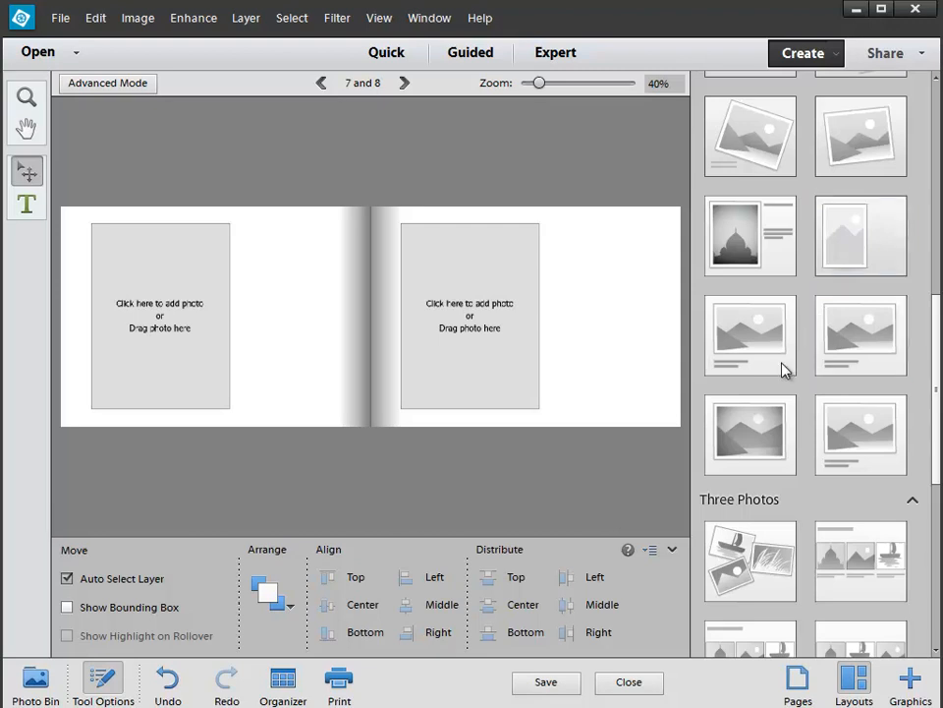
{"action": "double_click", "coordinate": [756, 422]}
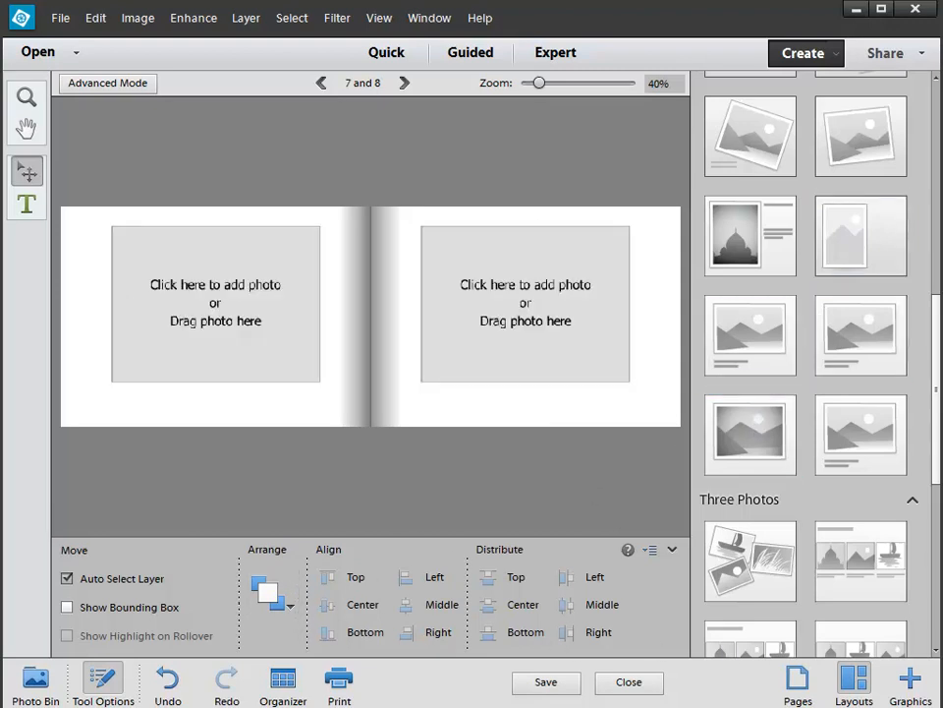
Step: Fill page 7's frame with the black-and-white elephant photo and page 8's frame with the safari vehicle photo
{"action": "left_click", "coordinate": [34, 680]}
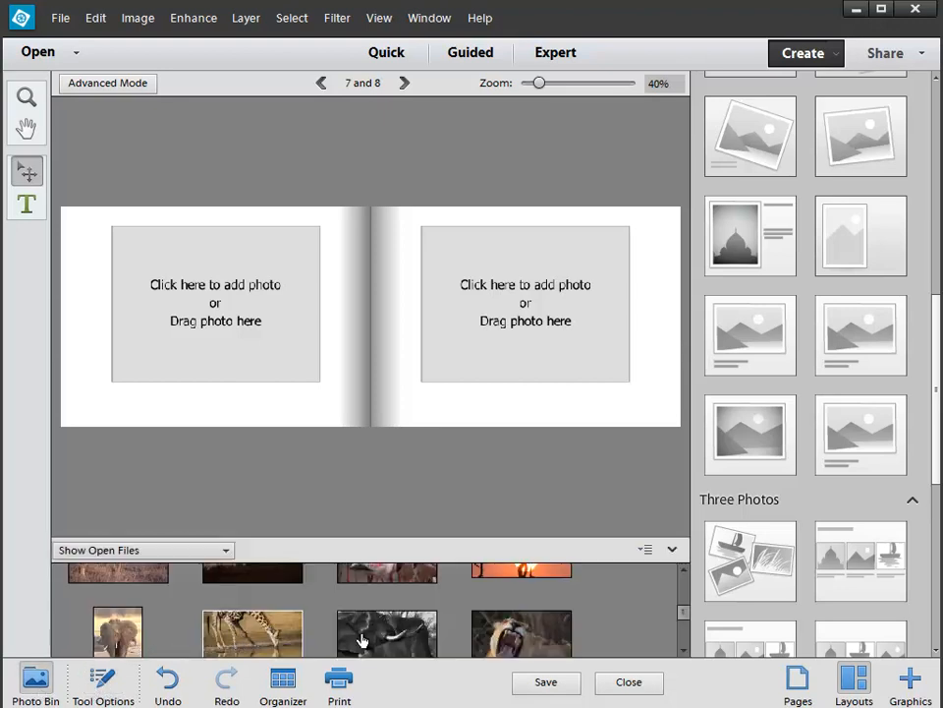
{"action": "left_click_drag", "start_coordinate": [366, 632], "coordinate": [236, 377]}
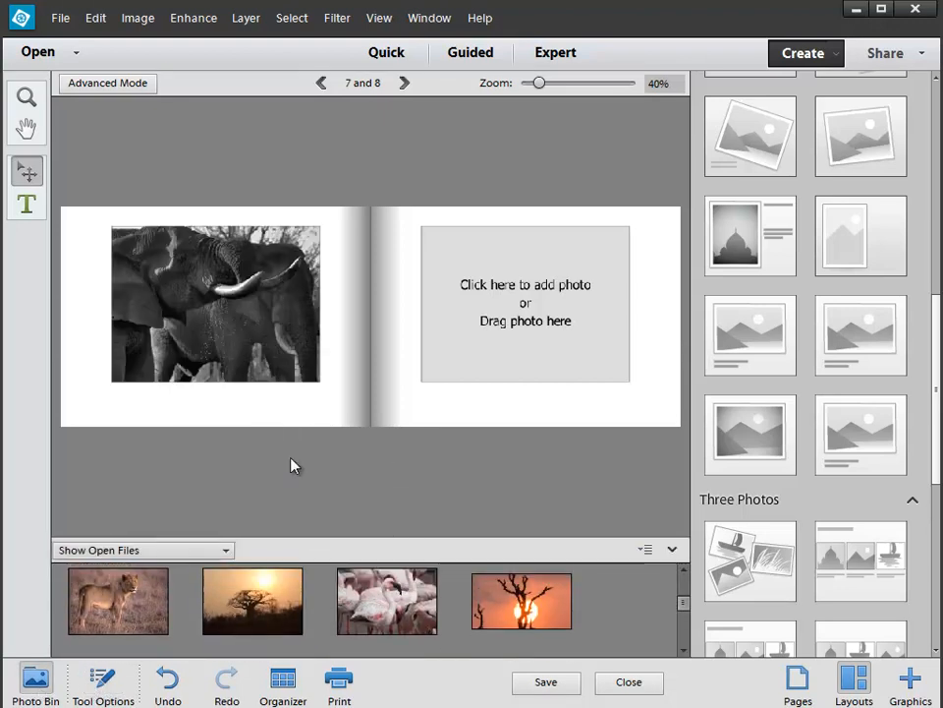
{"action": "left_click_drag", "start_coordinate": [682, 603], "coordinate": [687, 639]}
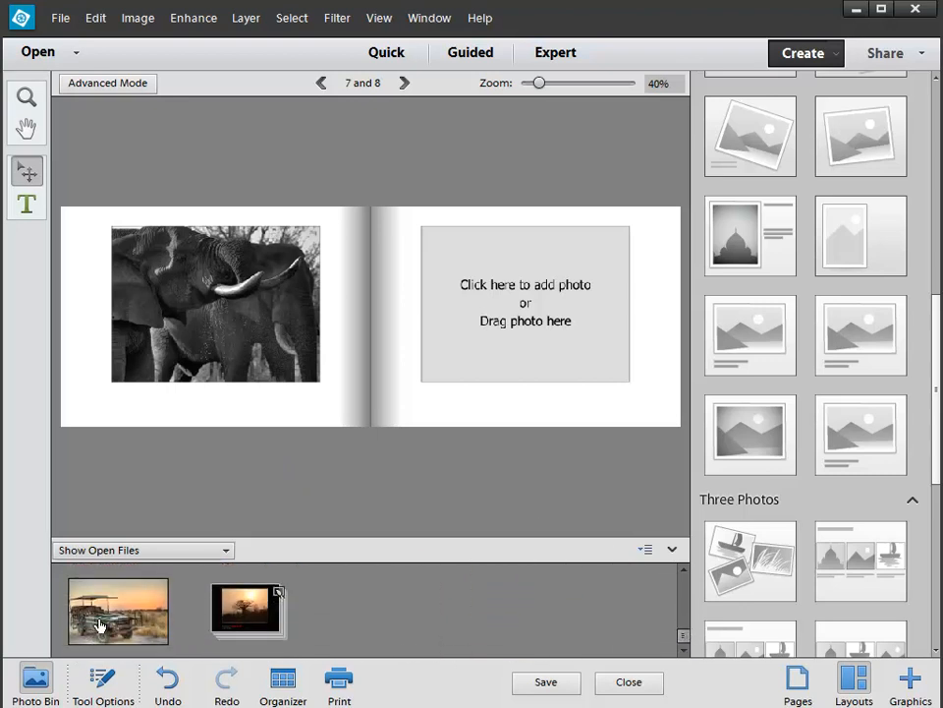
{"action": "left_click_drag", "start_coordinate": [101, 621], "coordinate": [494, 315]}
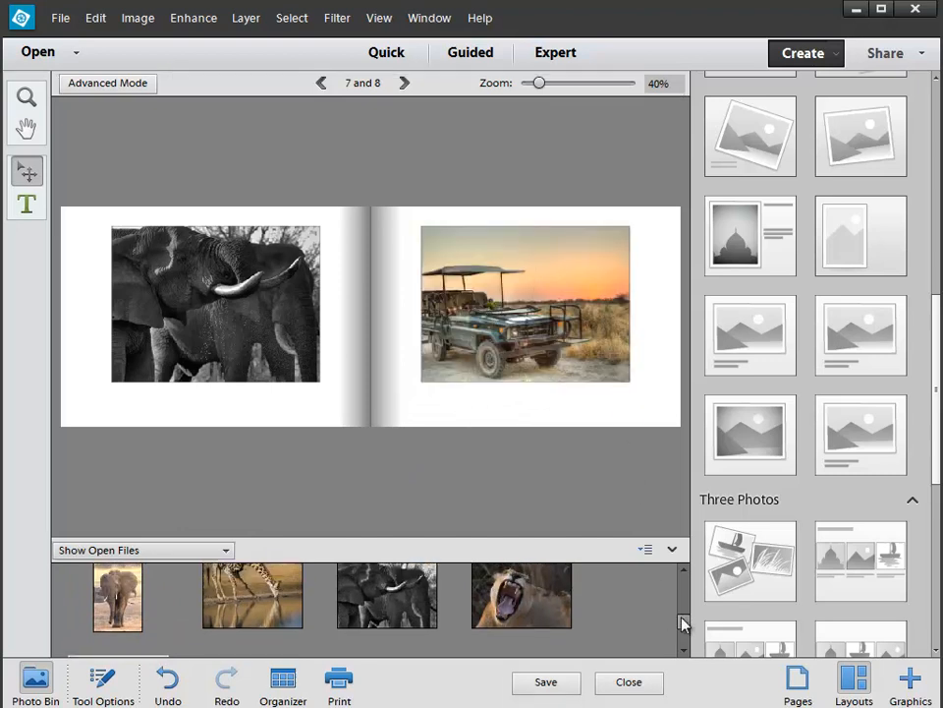
Step: Try the dark grey textured background on pages 7 and 8, and replace it with the light grey background
{"action": "left_click", "coordinate": [785, 676]}
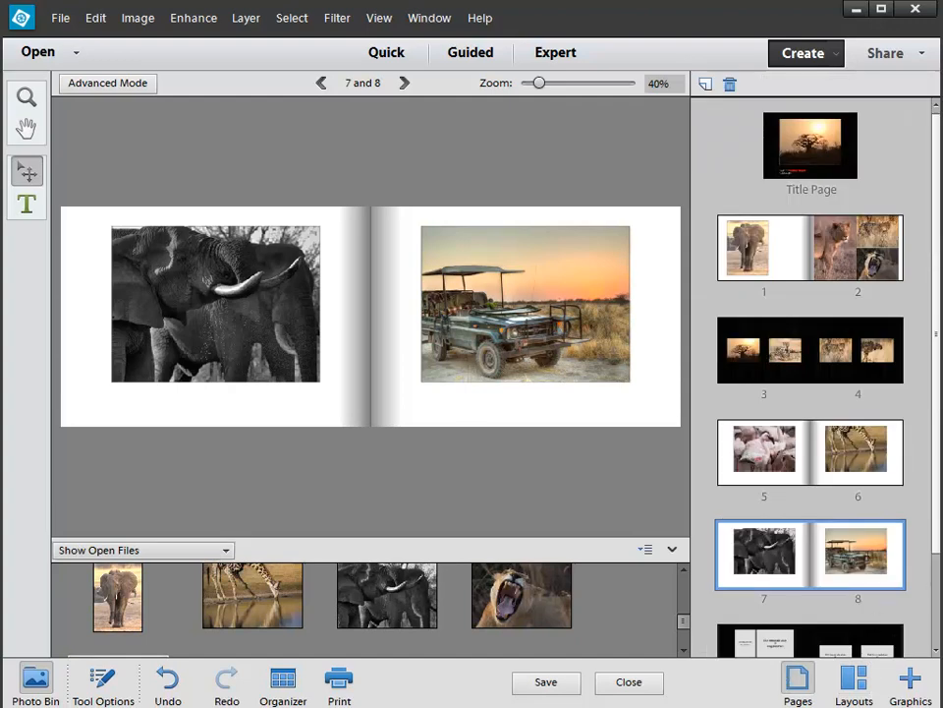
{"action": "left_click_drag", "start_coordinate": [939, 462], "coordinate": [939, 527]}
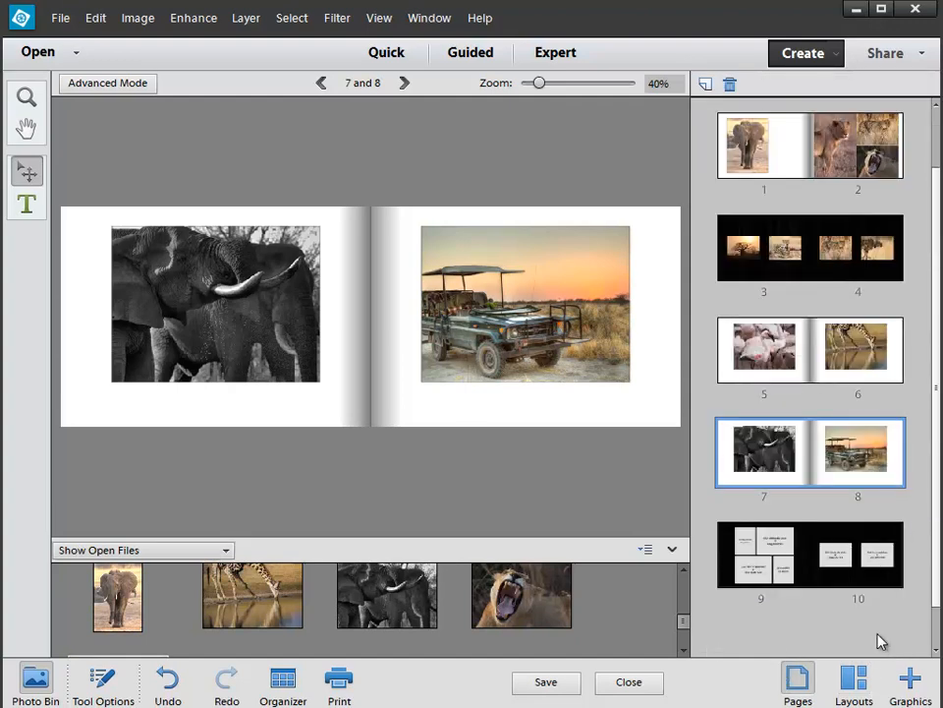
{"action": "left_click", "coordinate": [908, 683]}
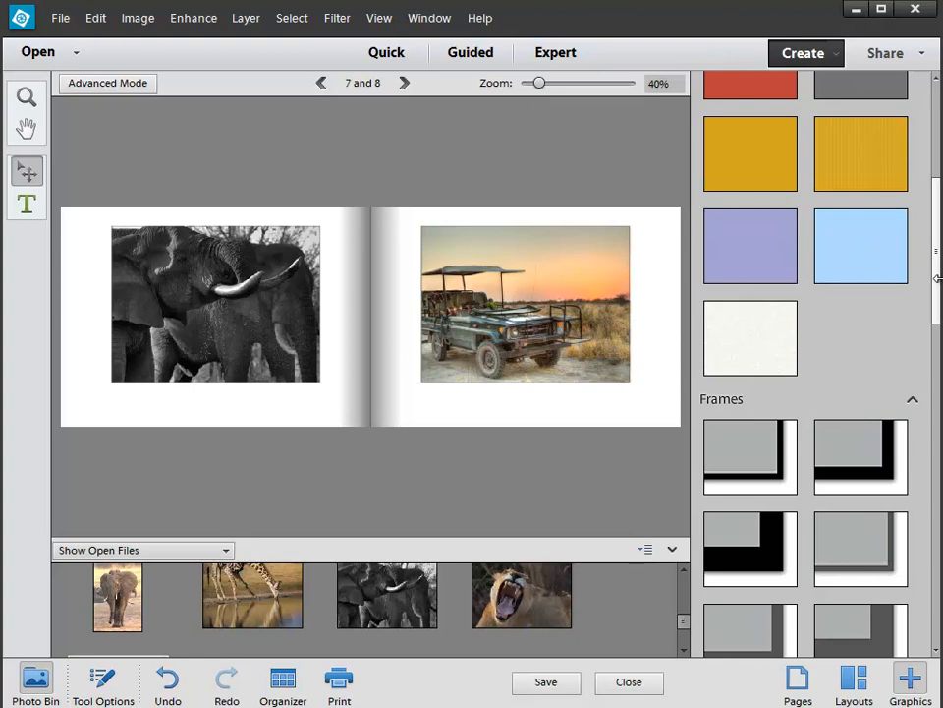
{"action": "left_click_drag", "start_coordinate": [937, 284], "coordinate": [939, 186]}
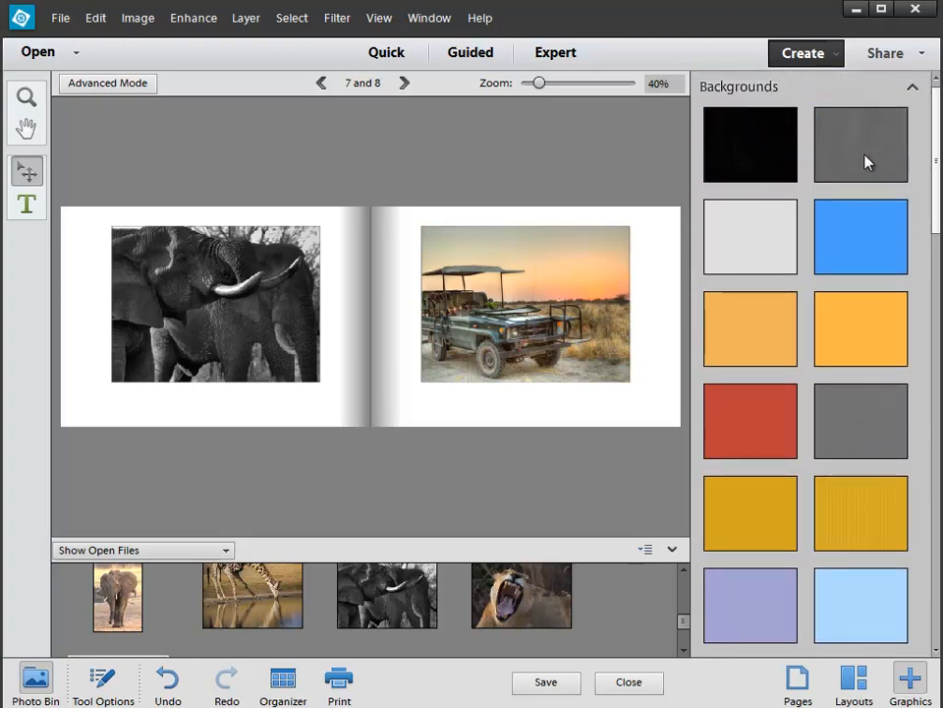
{"action": "left_click_drag", "start_coordinate": [678, 213], "coordinate": [666, 274]}
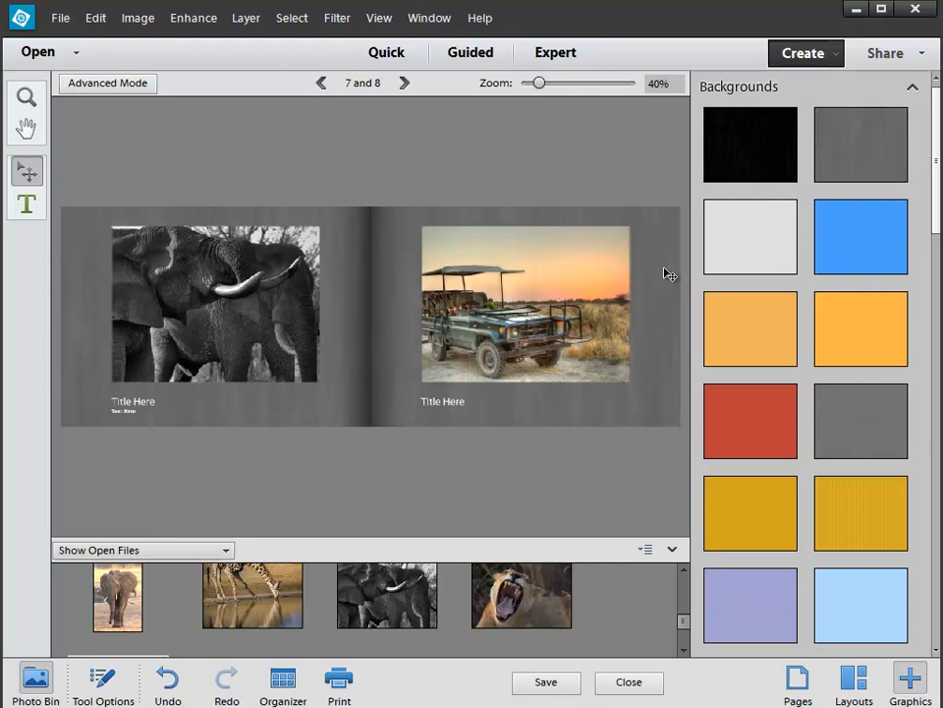
{"action": "left_click_drag", "start_coordinate": [722, 254], "coordinate": [668, 249]}
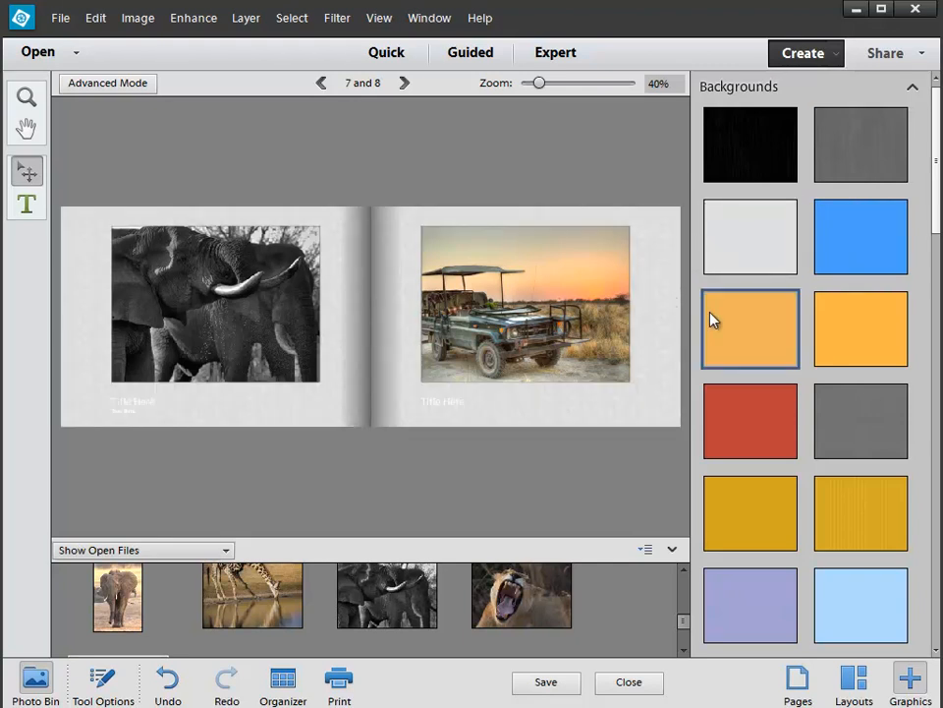
Step: Try orange, black and off-white textured backgrounds on pages 7 and 8, and a thin black frame around both photos
{"action": "left_click_drag", "start_coordinate": [710, 319], "coordinate": [667, 302]}
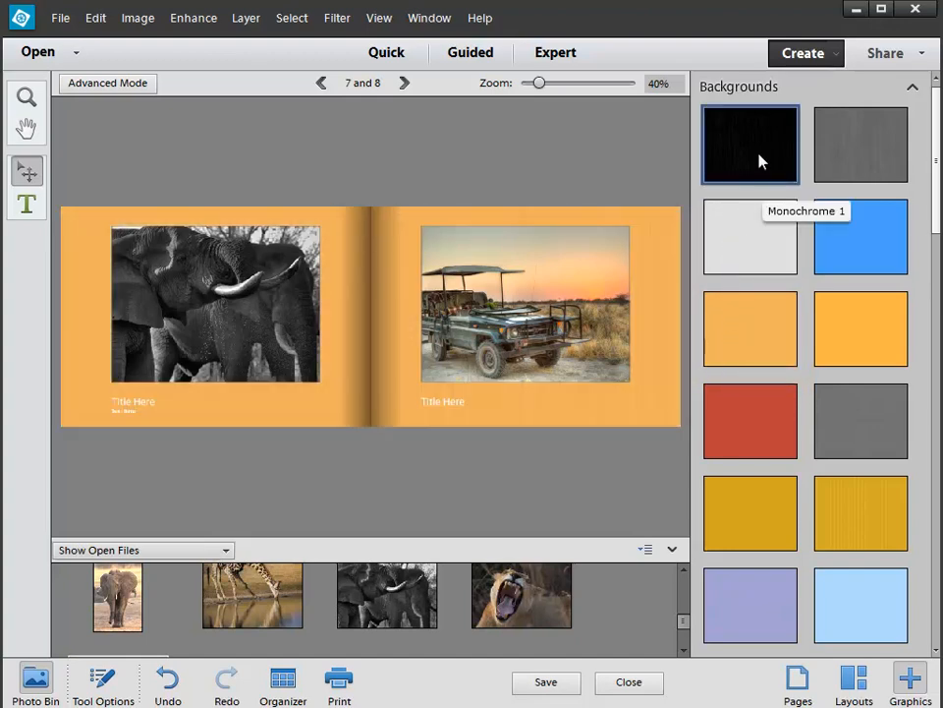
{"action": "left_click_drag", "start_coordinate": [761, 160], "coordinate": [667, 249]}
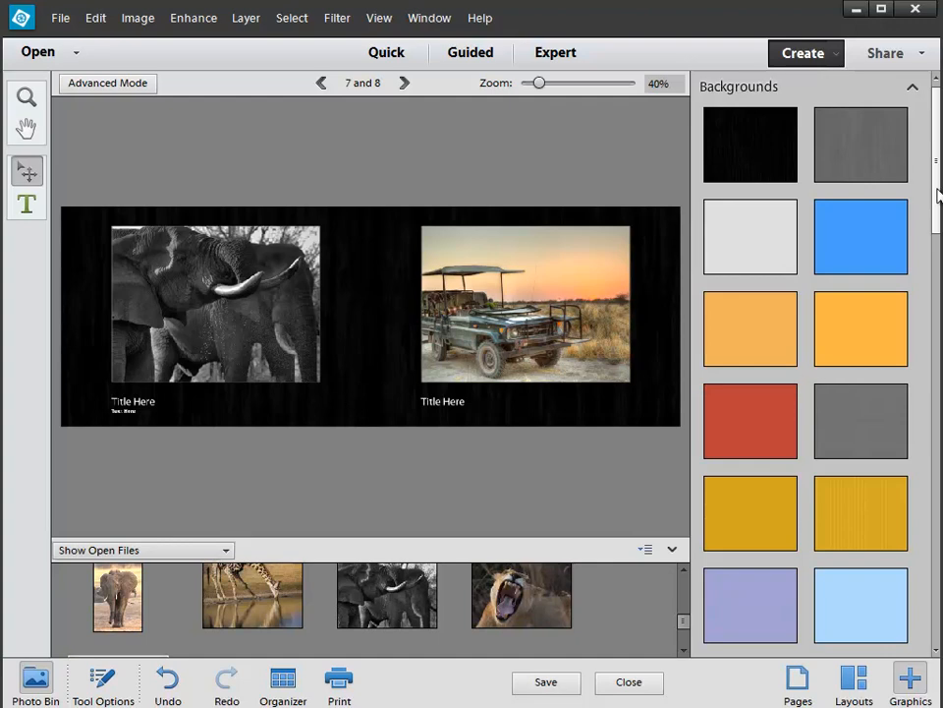
{"action": "left_click_drag", "start_coordinate": [939, 195], "coordinate": [939, 312]}
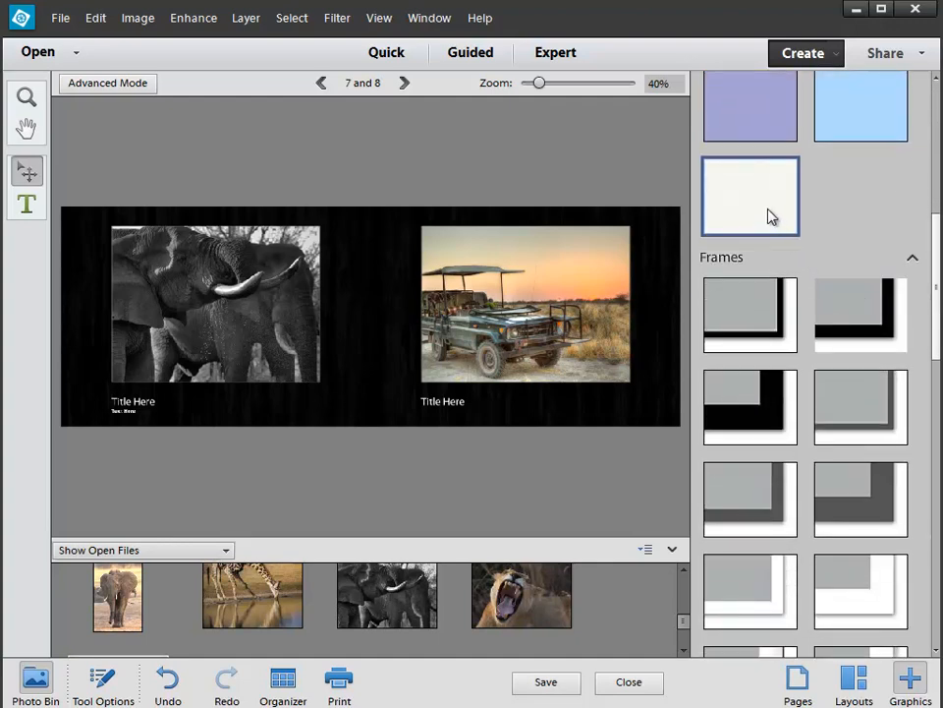
{"action": "left_click_drag", "start_coordinate": [772, 218], "coordinate": [649, 268]}
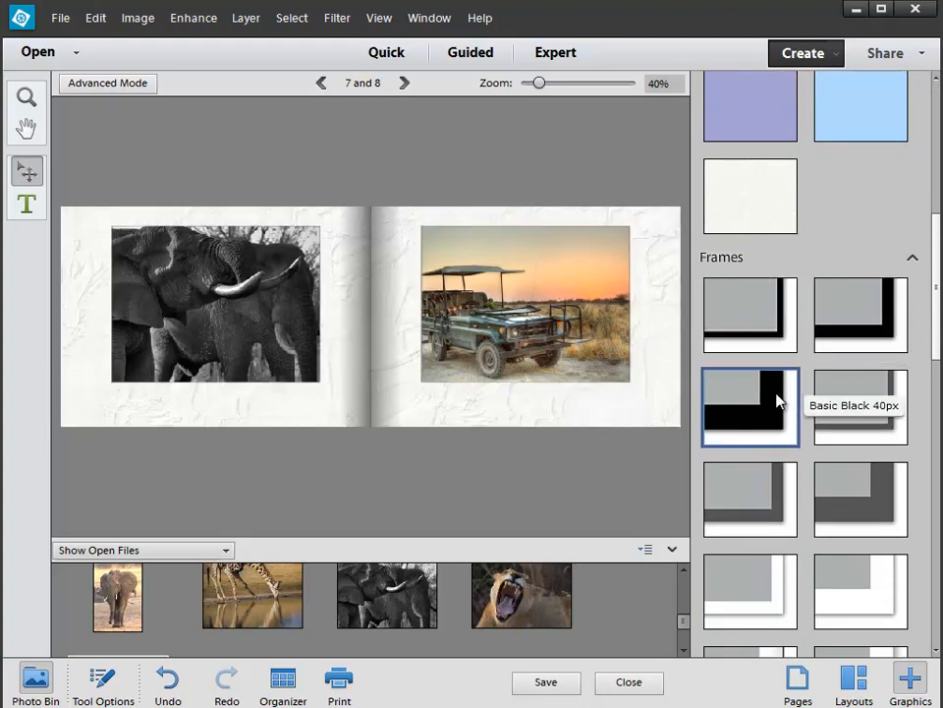
{"action": "left_click_drag", "start_coordinate": [741, 308], "coordinate": [571, 315]}
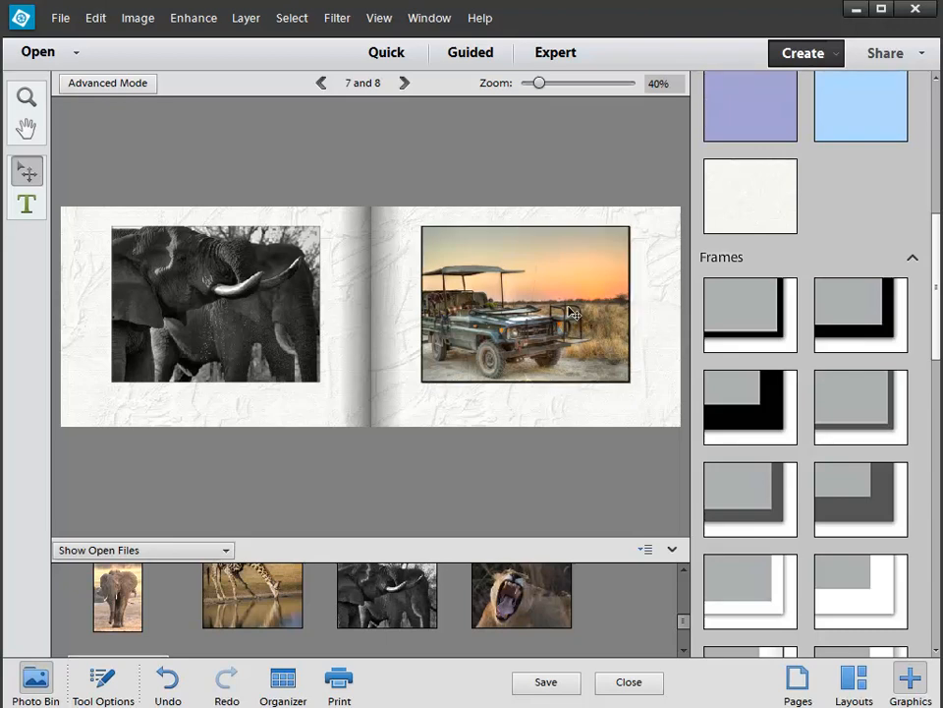
{"action": "left_click_drag", "start_coordinate": [766, 312], "coordinate": [242, 319]}
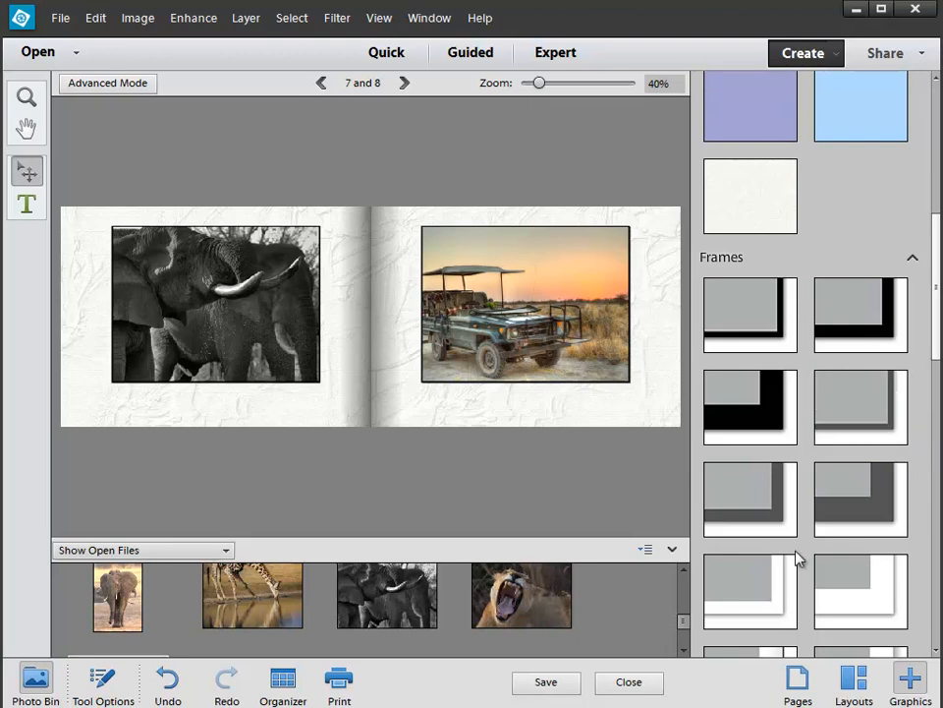
Step: Apply the Basic White 20px frame to both photos on pages 7 and 8 and the black Monochrome 1 background
{"action": "left_click_drag", "start_coordinate": [758, 580], "coordinate": [227, 354]}
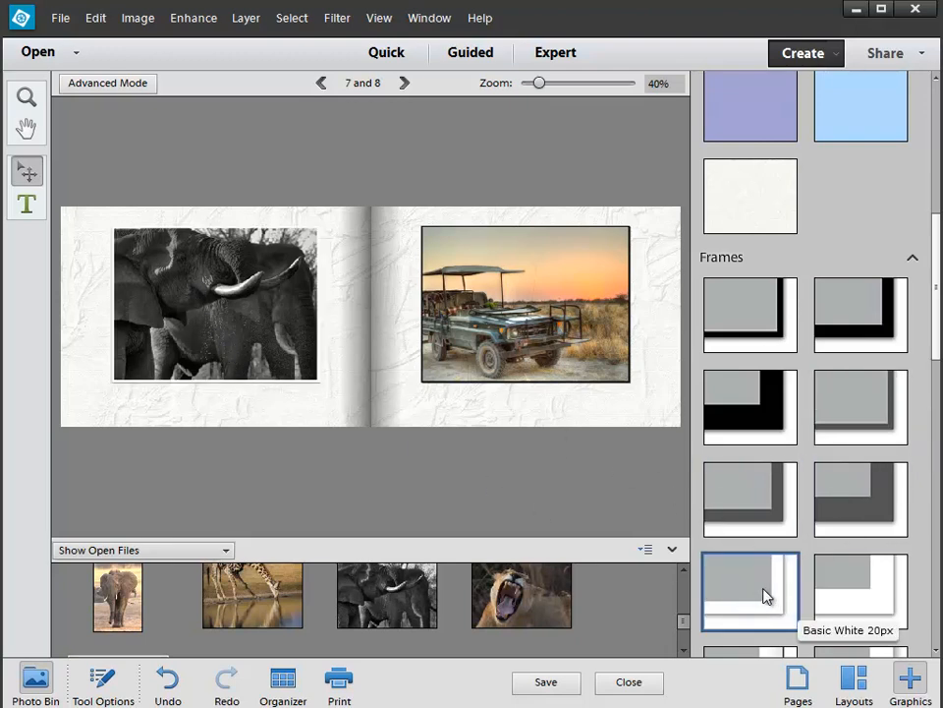
{"action": "left_click_drag", "start_coordinate": [767, 596], "coordinate": [526, 297]}
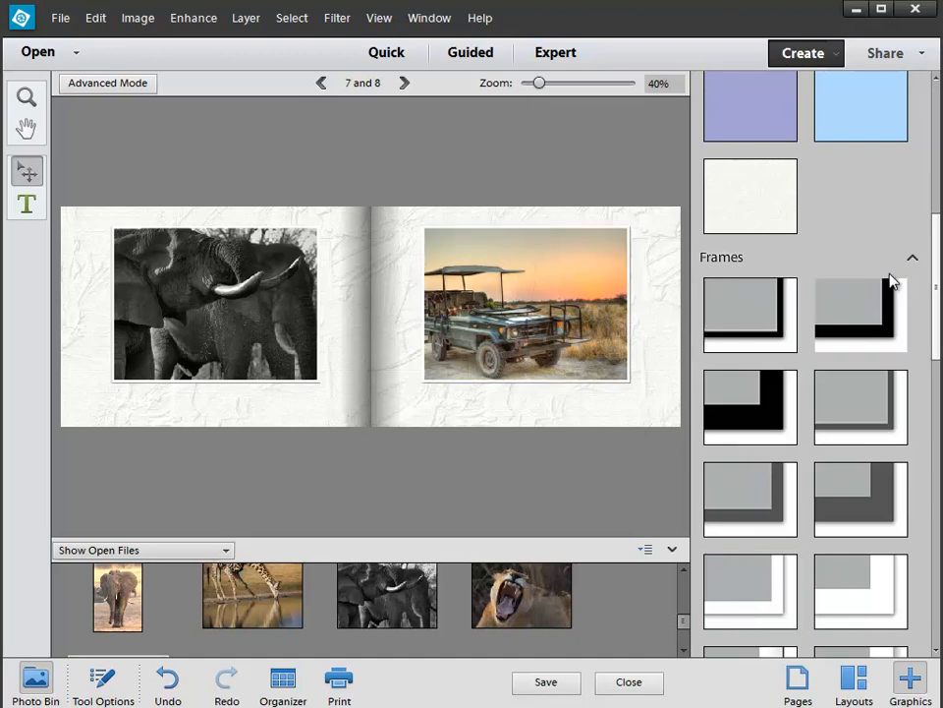
{"action": "left_click_drag", "start_coordinate": [937, 269], "coordinate": [914, 141]}
{"action": "left_click_drag", "start_coordinate": [753, 138], "coordinate": [658, 388]}
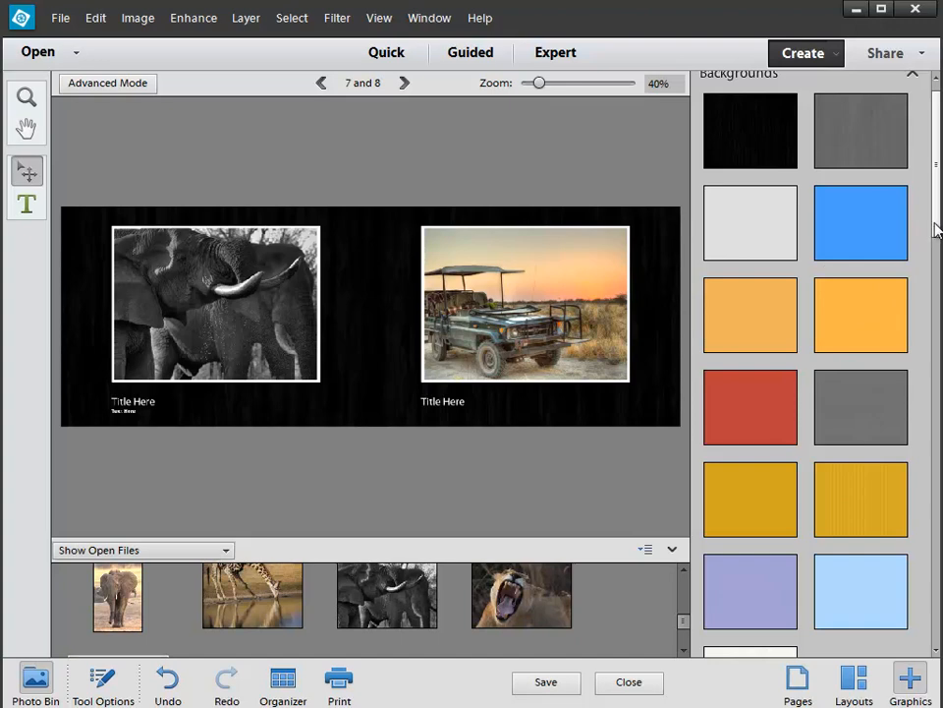
Step: Try a large red star graphic over the lower corner of page 8's safari vehicle photo, and undo its placement
{"action": "left_click_drag", "start_coordinate": [938, 227], "coordinate": [937, 653]}
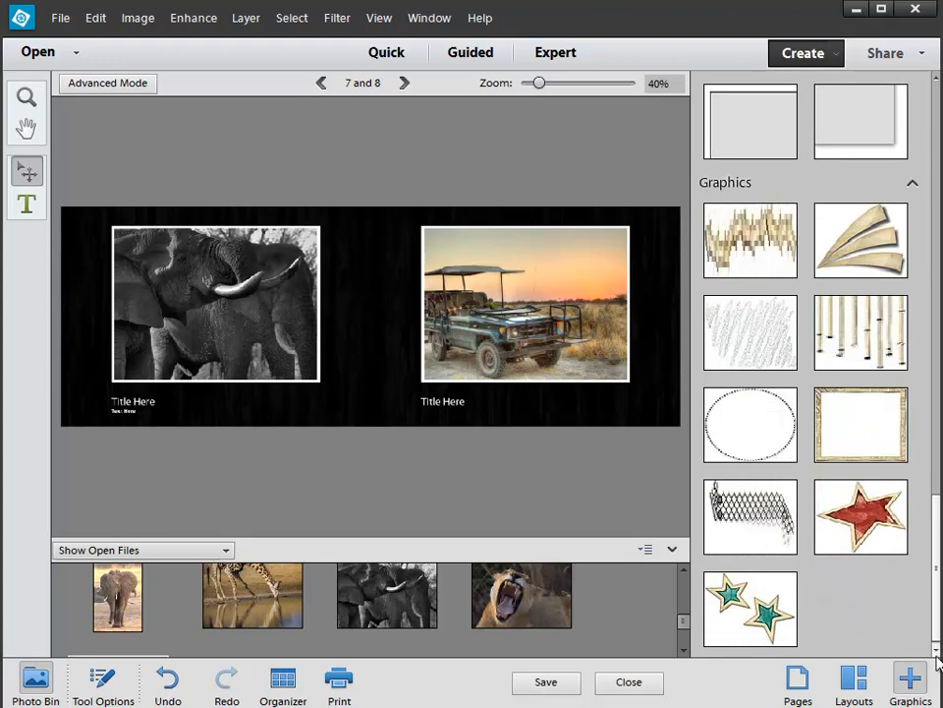
{"action": "left_click_drag", "start_coordinate": [871, 540], "coordinate": [600, 384]}
{"action": "left_click_drag", "start_coordinate": [871, 516], "coordinate": [613, 361]}
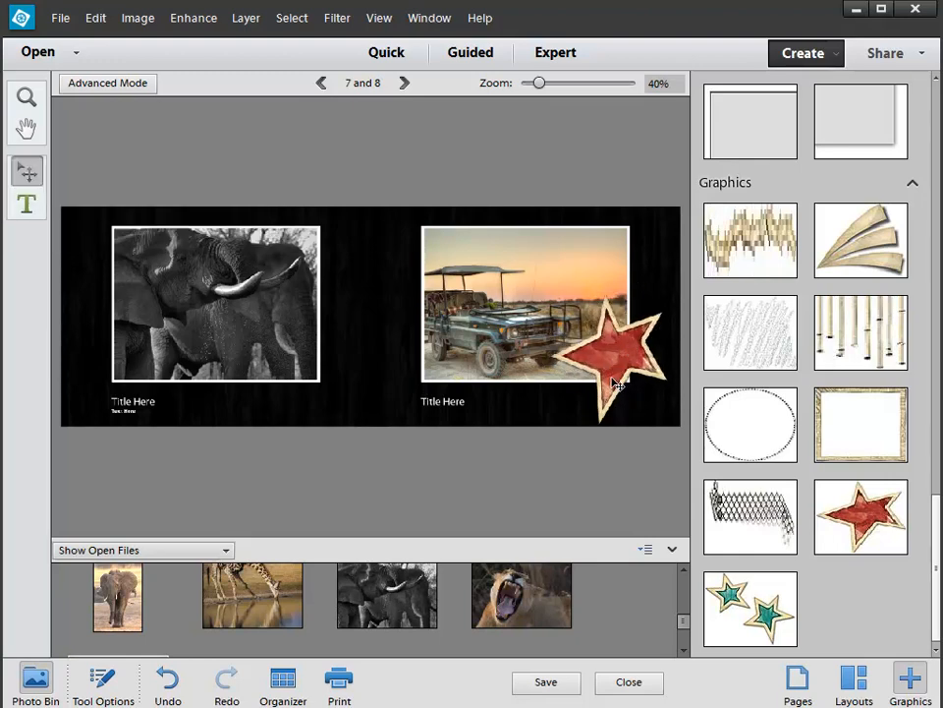
{"action": "right_click", "coordinate": [619, 358]}
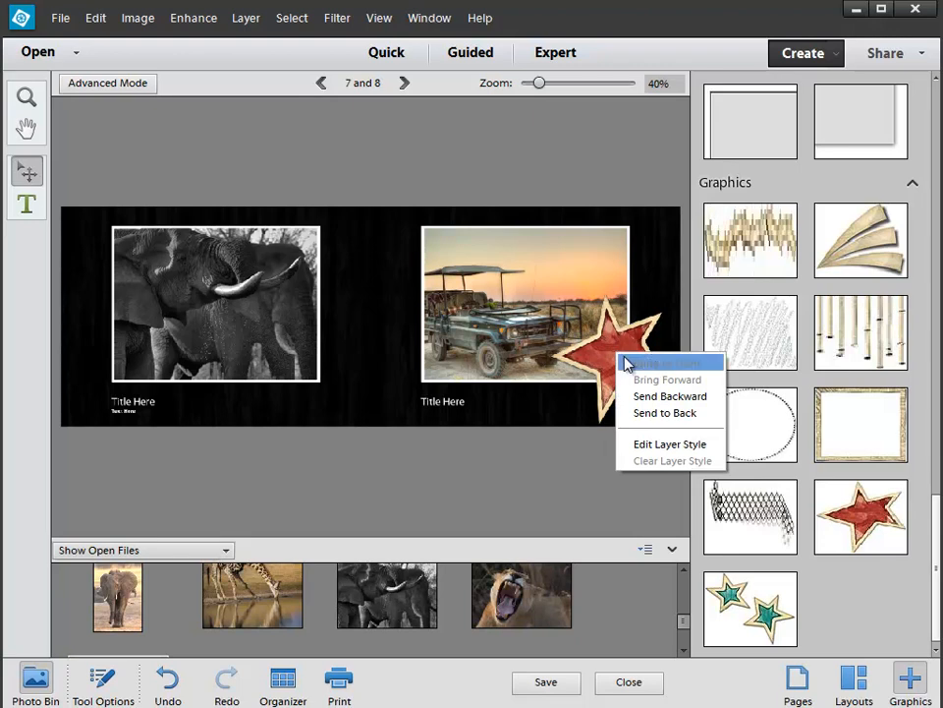
{"action": "left_click", "coordinate": [652, 444]}
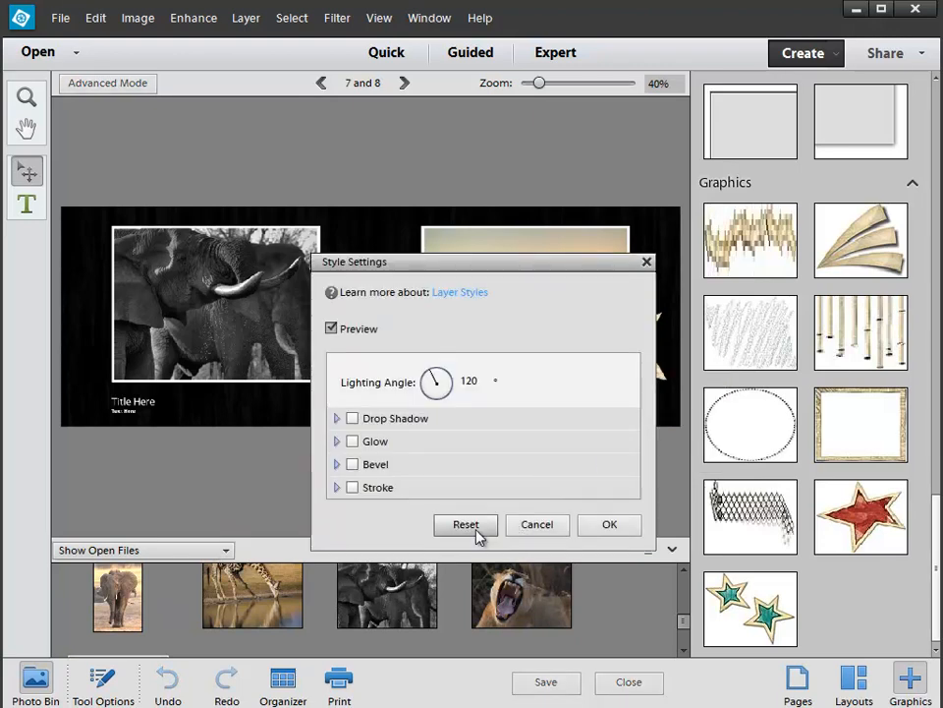
{"action": "left_click", "coordinate": [531, 527]}
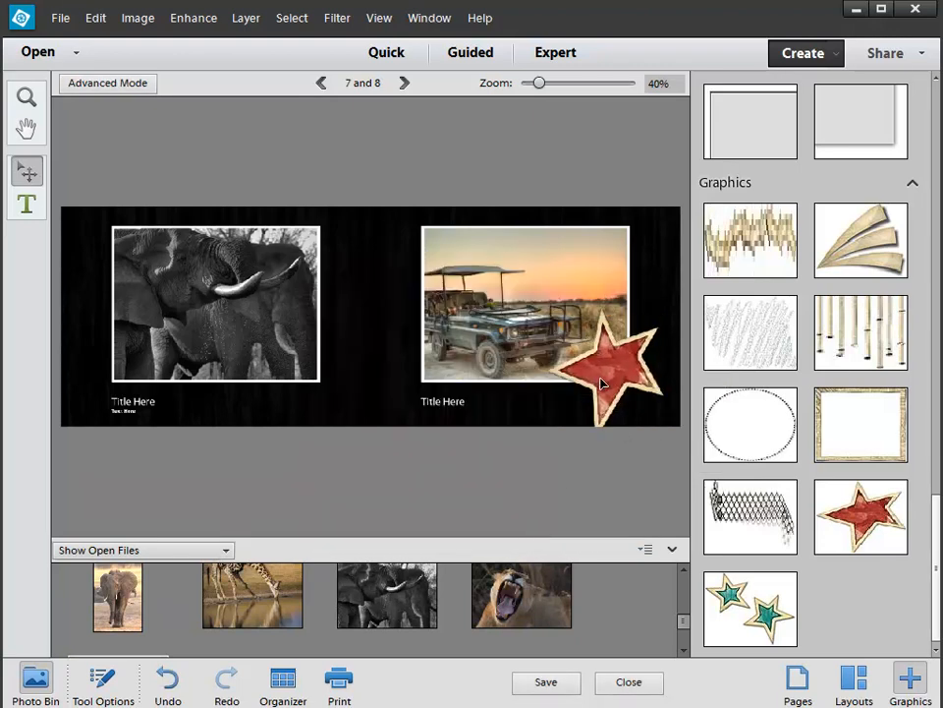
{"action": "key", "text": "ctrl+z"}
{"action": "key", "text": "ctrl+z"}
{"action": "key", "text": "ctrl+z"}
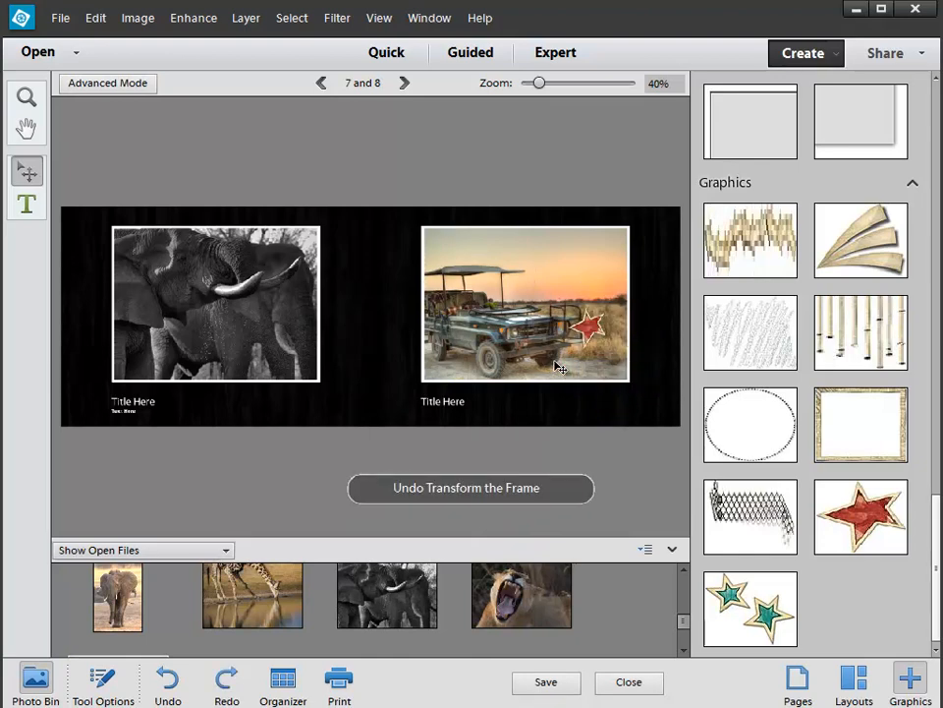
Step: Switch to Advanced Mode and delete all three _TXTFrame placeholder text layers from pages 7 and 8
{"action": "left_click", "coordinate": [134, 84]}
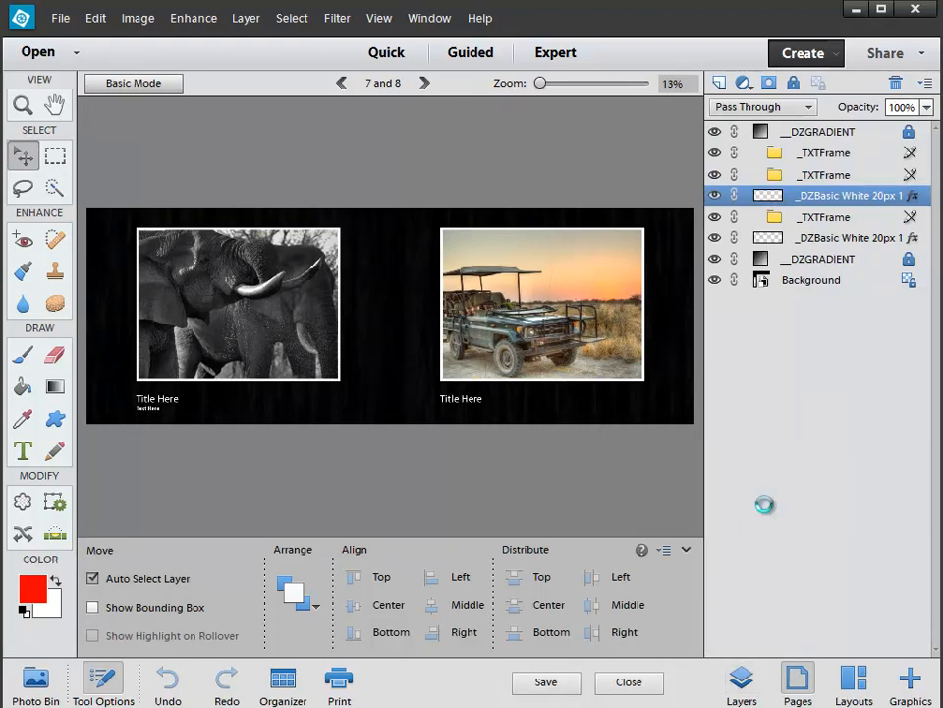
{"action": "left_click", "coordinate": [742, 685]}
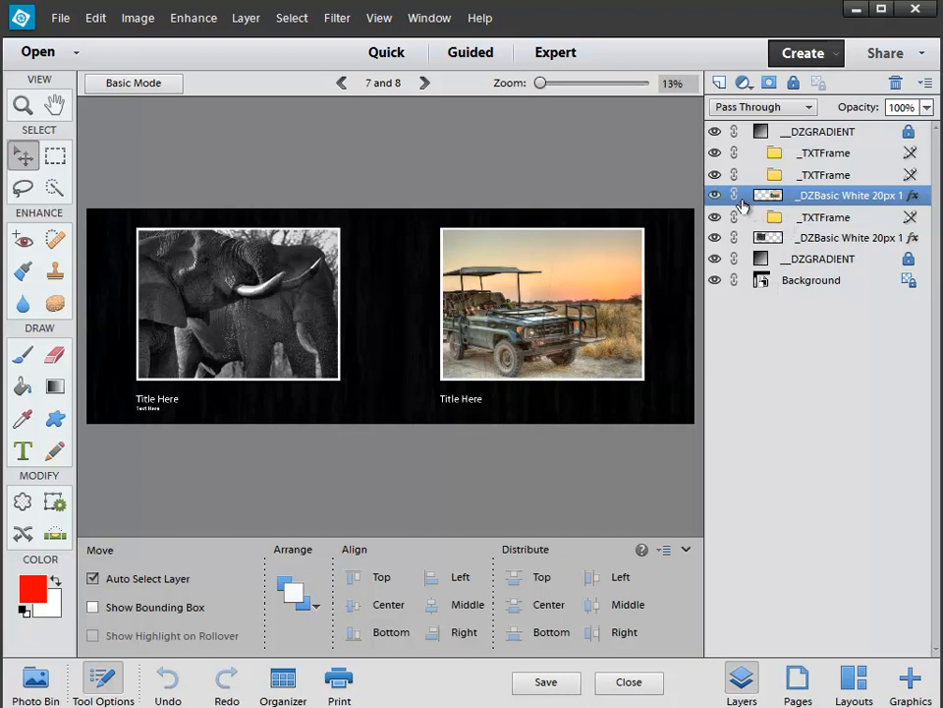
{"action": "left_click", "coordinate": [715, 176]}
{"action": "left_click", "coordinate": [715, 154]}
{"action": "left_click_drag", "start_coordinate": [791, 183], "coordinate": [897, 84]}
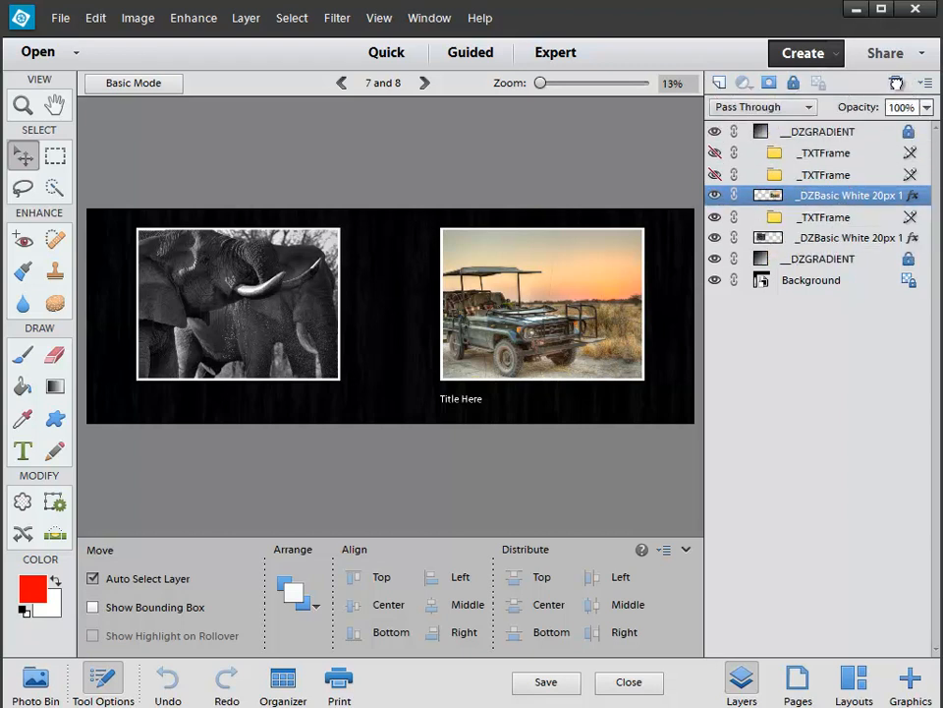
{"action": "left_click_drag", "start_coordinate": [864, 152], "coordinate": [896, 84]}
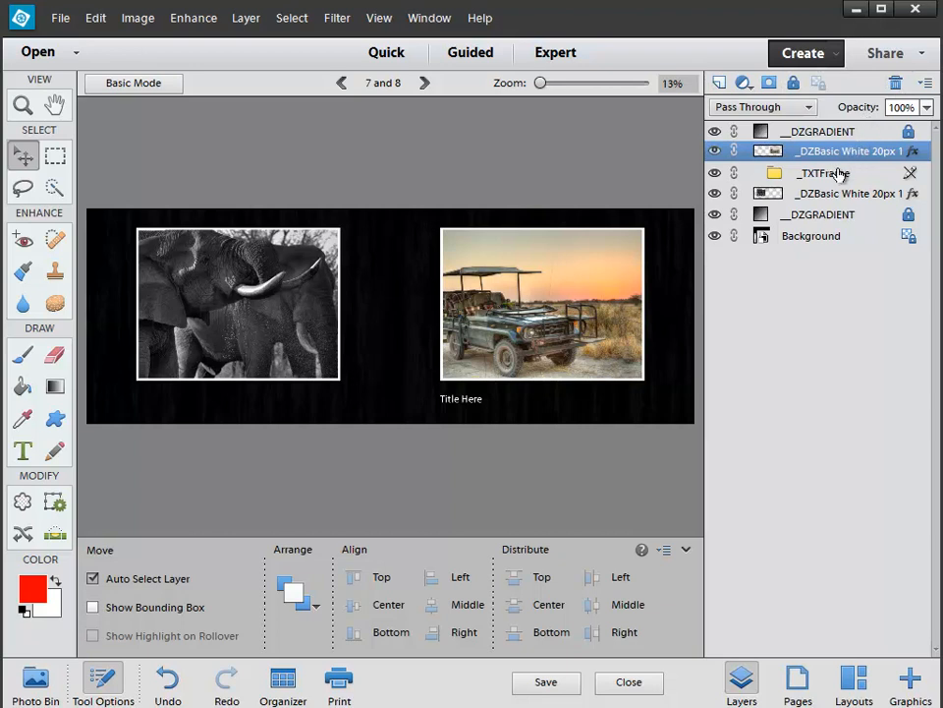
{"action": "left_click_drag", "start_coordinate": [849, 177], "coordinate": [893, 84]}
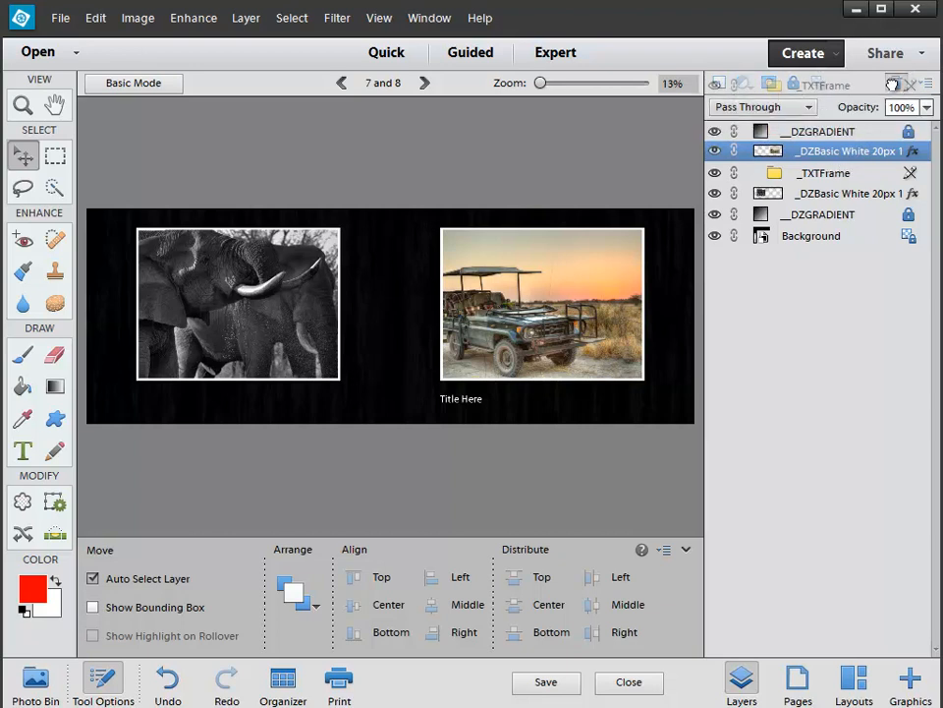
{"action": "left_click_drag", "start_coordinate": [892, 85], "coordinate": [895, 84]}
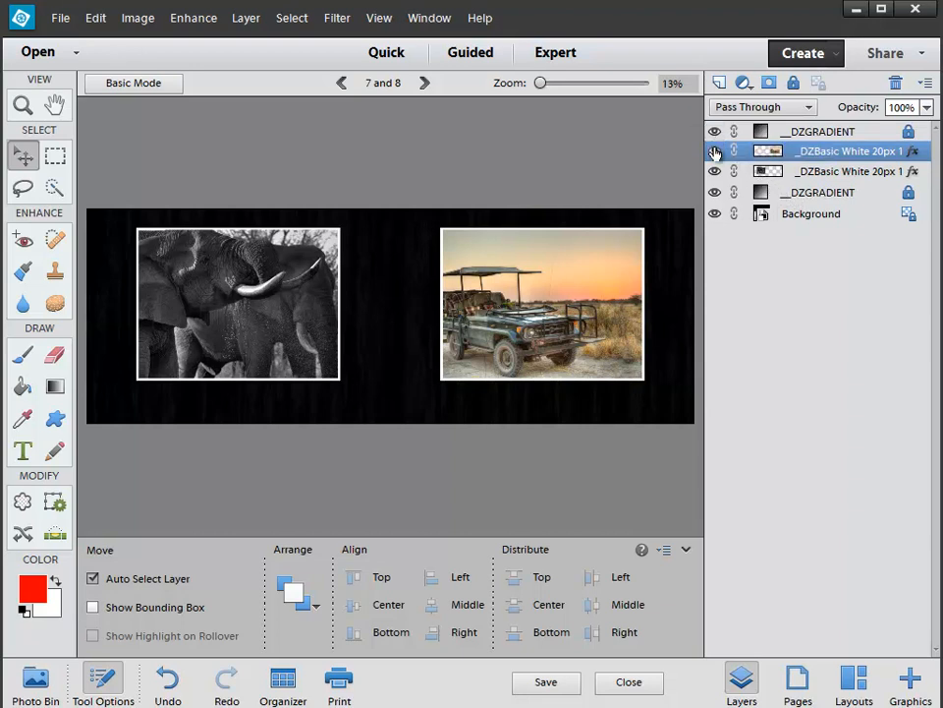
Step: Examine what the two photo frame layers, both gradient layers and the Background layer contribute by toggling each one's visibility
{"action": "left_click", "coordinate": [714, 153]}
{"action": "left_click", "coordinate": [714, 152]}
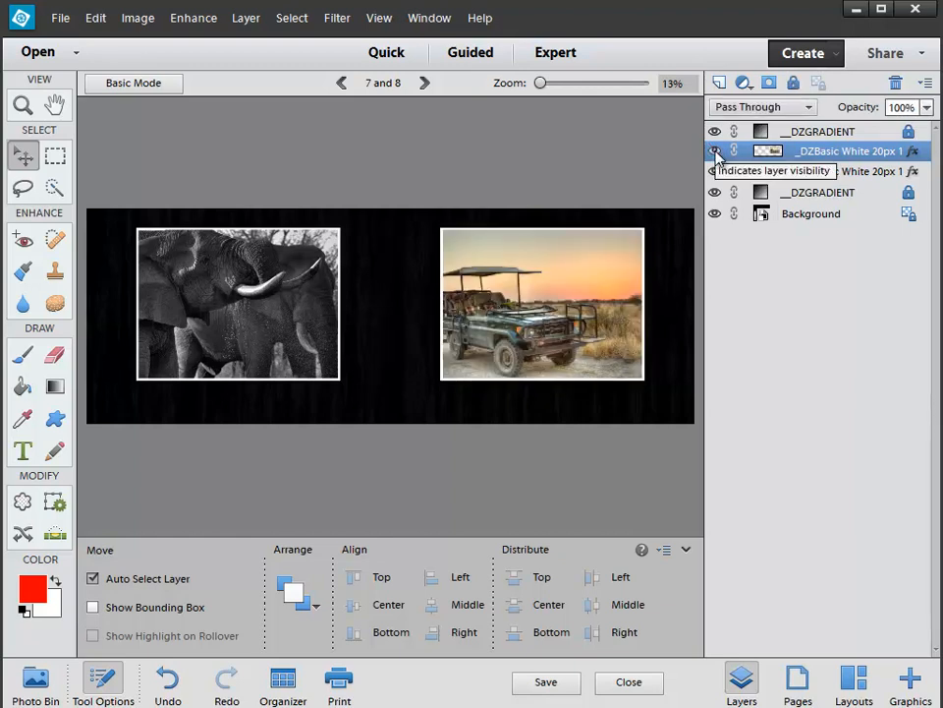
{"action": "left_click", "coordinate": [716, 172]}
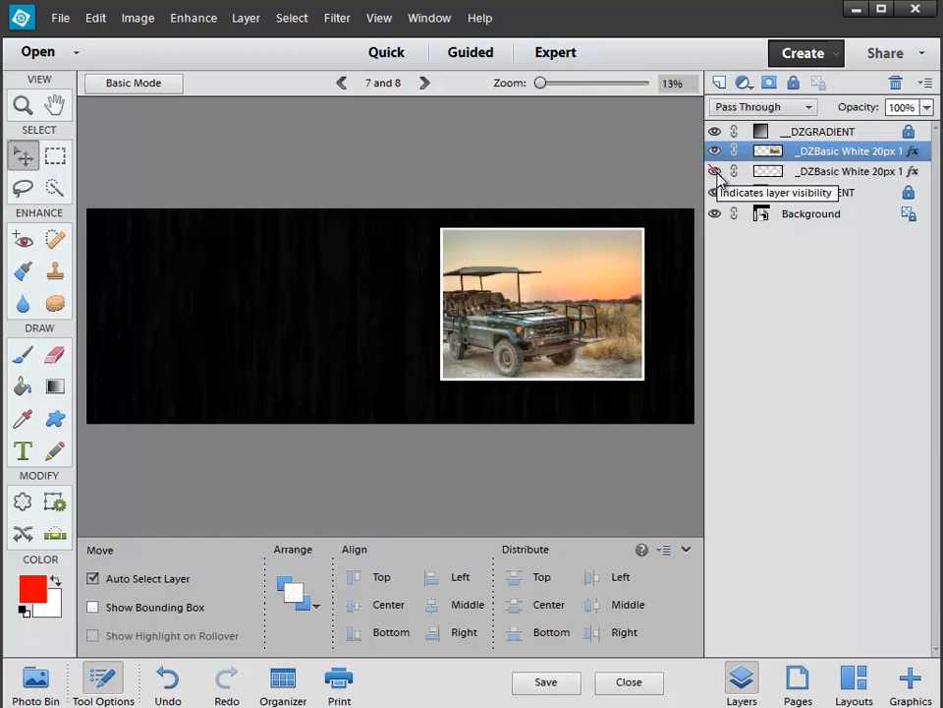
{"action": "left_click", "coordinate": [715, 172]}
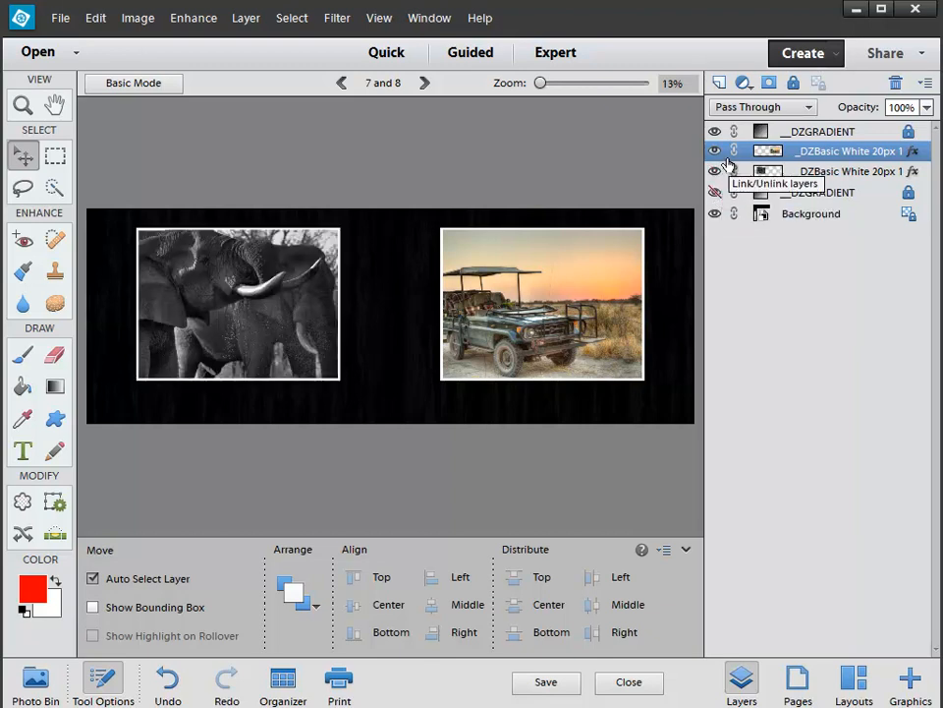
{"action": "left_click", "coordinate": [717, 132]}
{"action": "left_click", "coordinate": [717, 134]}
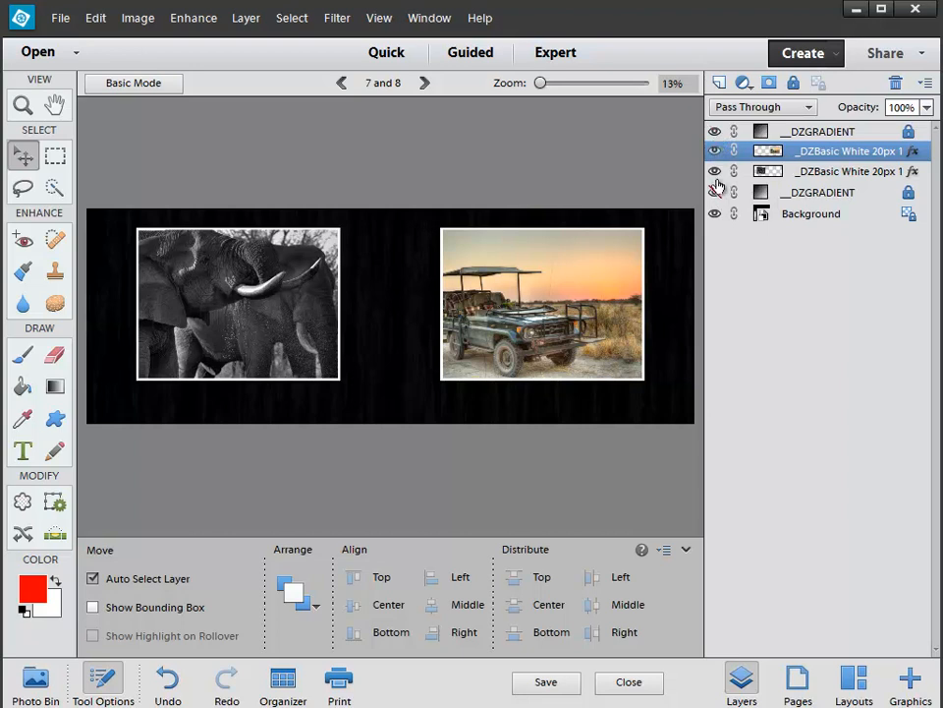
{"action": "left_click", "coordinate": [717, 193]}
{"action": "left_click", "coordinate": [717, 213]}
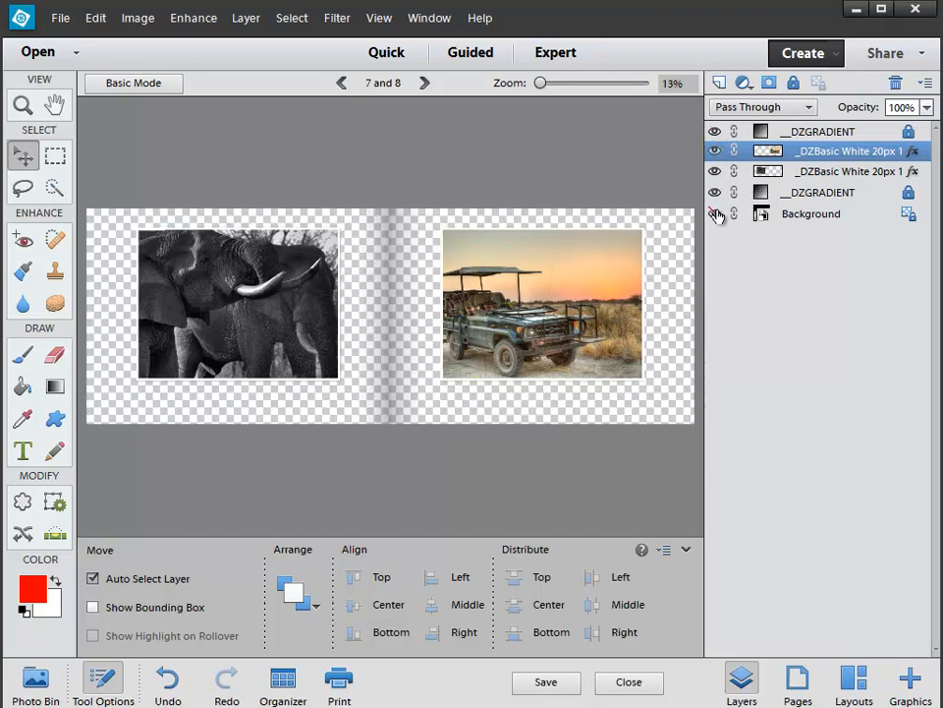
{"action": "left_click", "coordinate": [717, 215]}
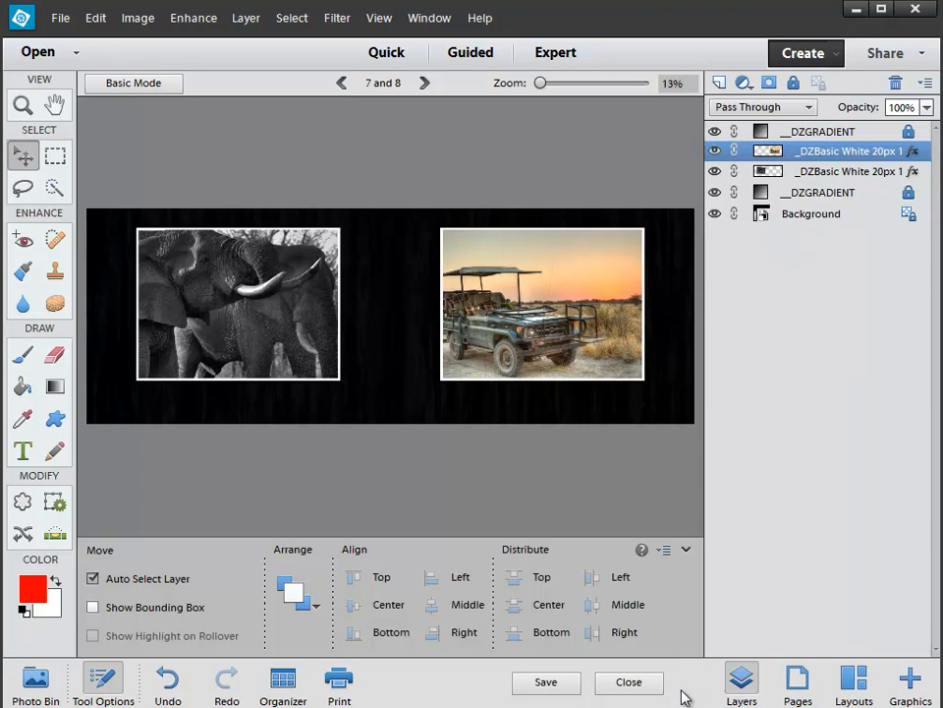
Step: Save the photo book to the Desktop in Photo Project Format (*.PSE)
{"action": "left_click", "coordinate": [546, 682]}
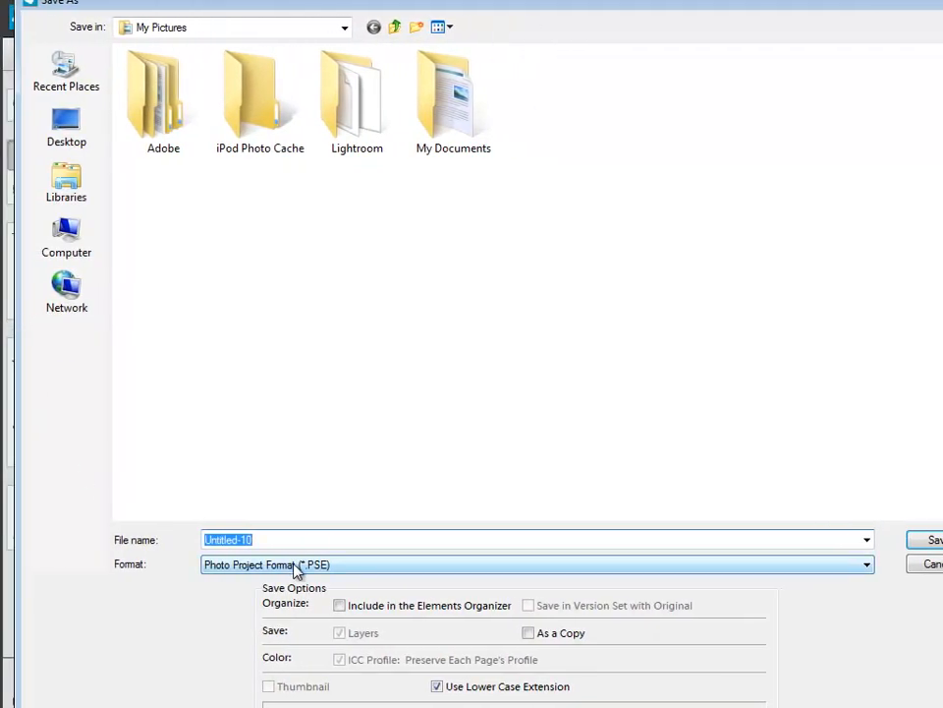
{"action": "left_click", "coordinate": [76, 125]}
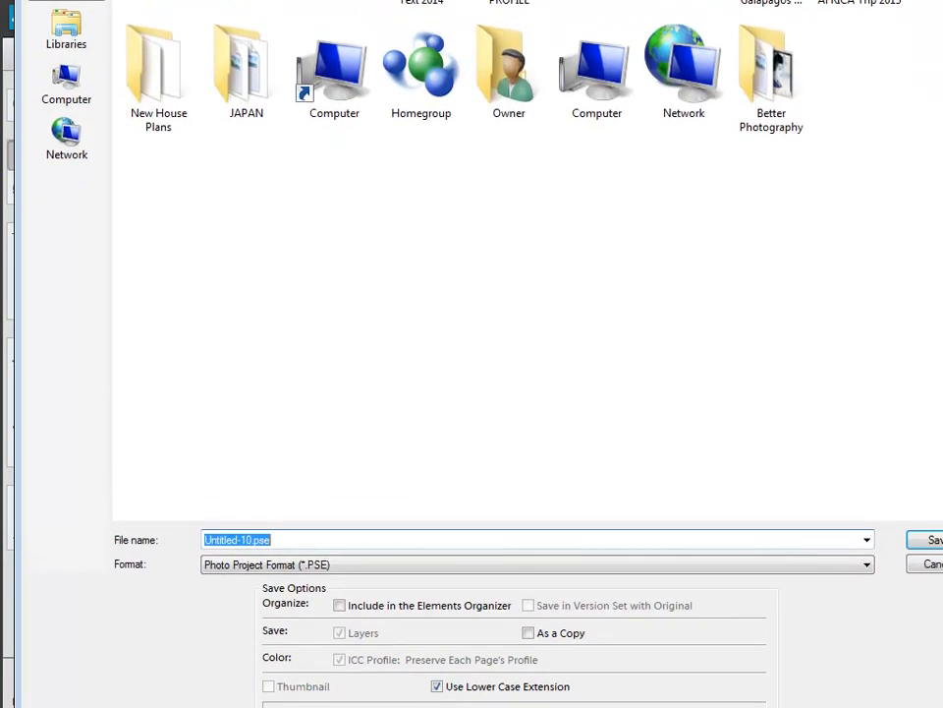
{"action": "left_click_drag", "start_coordinate": [17, 107], "coordinate": [0, 107]}
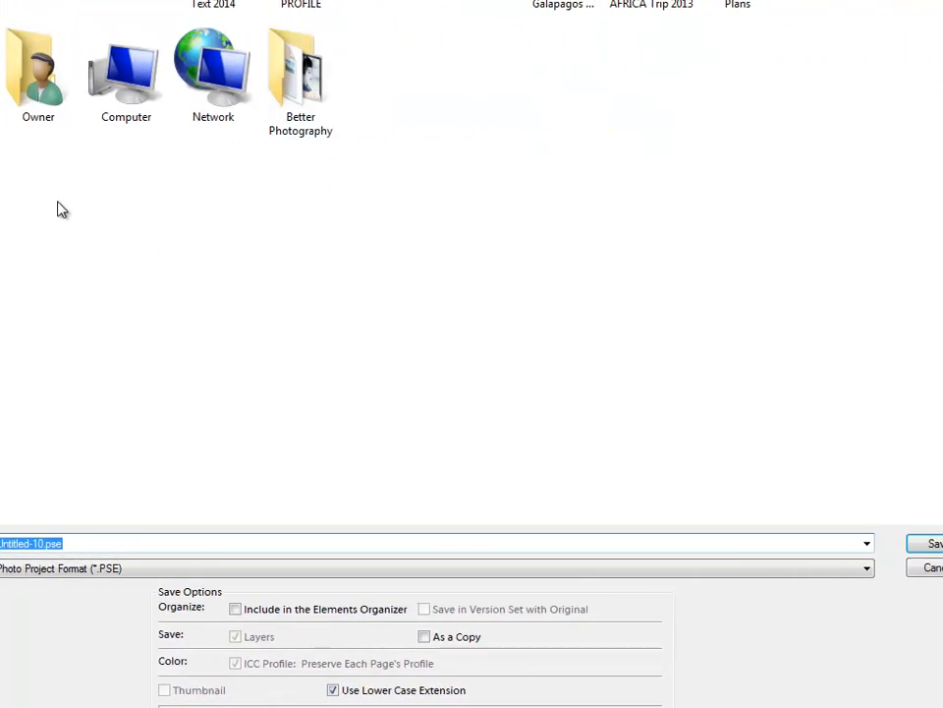
{"action": "left_click", "coordinate": [143, 575]}
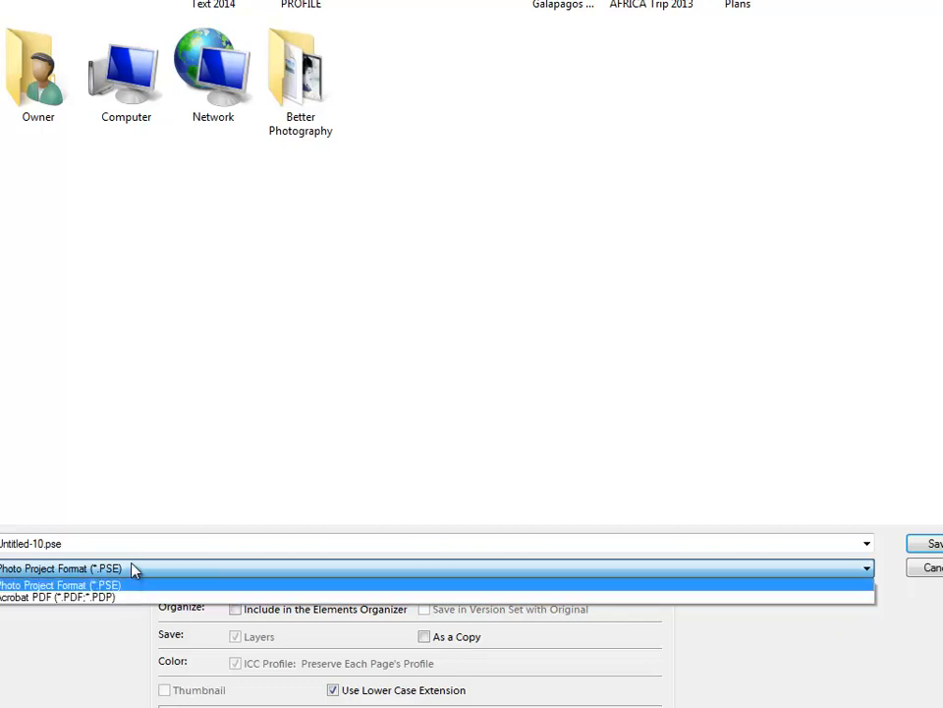
{"action": "left_click", "coordinate": [133, 567]}
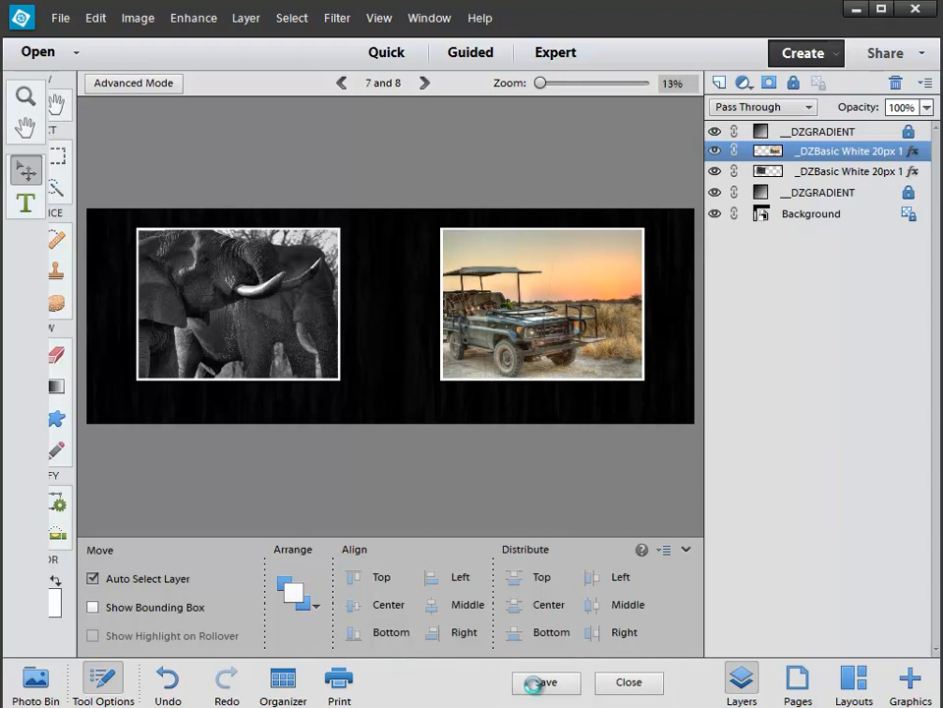
{"action": "left_click", "coordinate": [534, 684]}
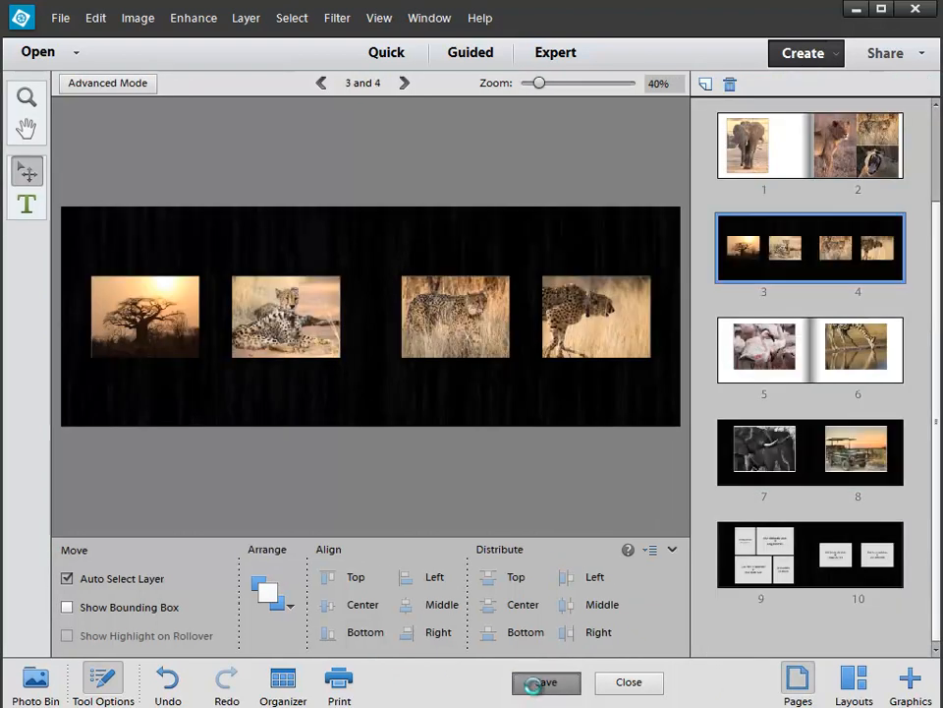
{"action": "left_click", "coordinate": [535, 685]}
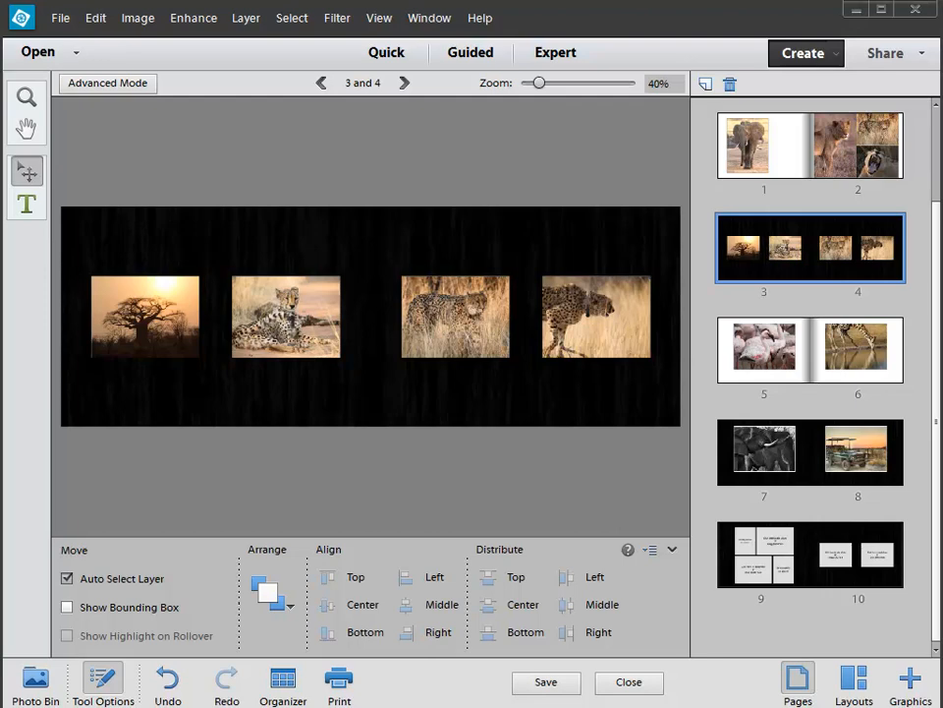
Step: Shrink the photo book window, minimize Lightroom, and locate the saved Untitled-10 folder and Untitled-10.pse file on the desktop
{"action": "double_click", "coordinate": [473, 16]}
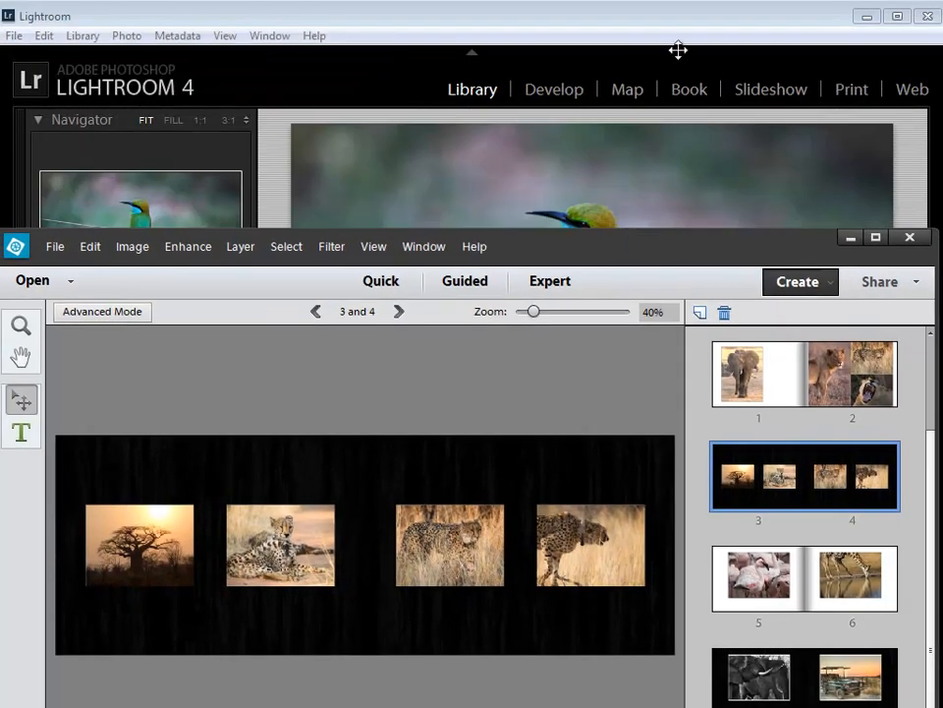
{"action": "left_click", "coordinate": [867, 16]}
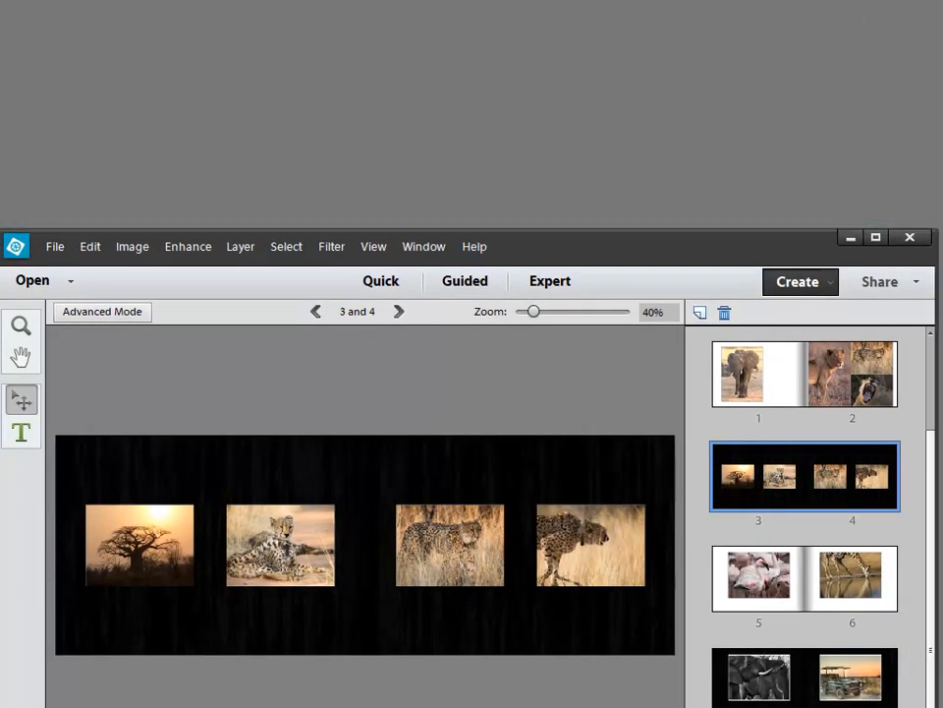
{"action": "left_click_drag", "start_coordinate": [2, 285], "coordinate": [201, 66]}
{"action": "left_click", "coordinate": [280, 111]}
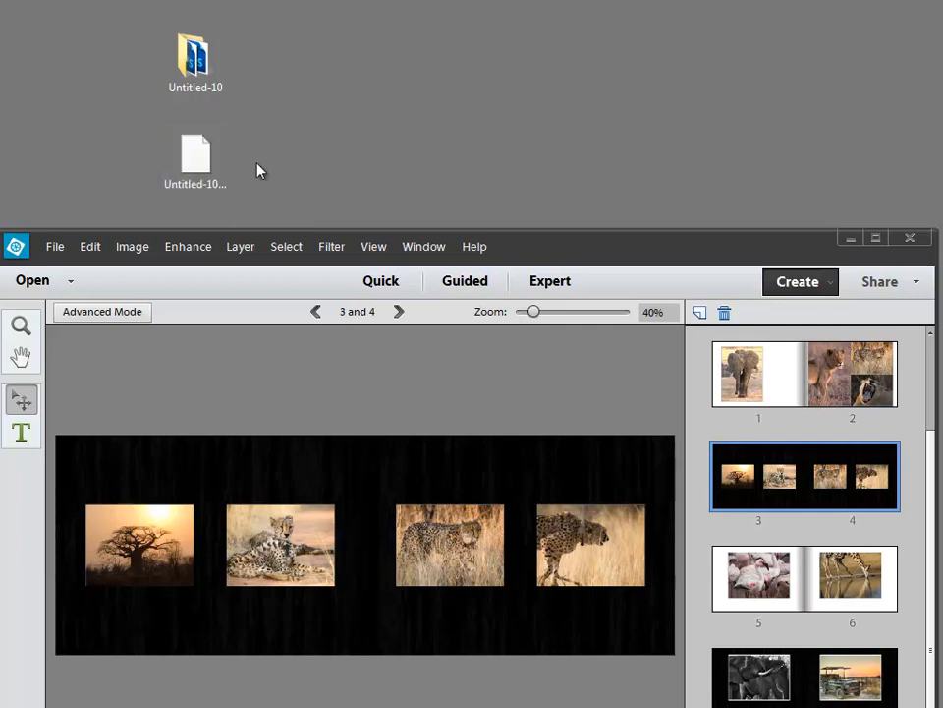
{"action": "left_click", "coordinate": [218, 162]}
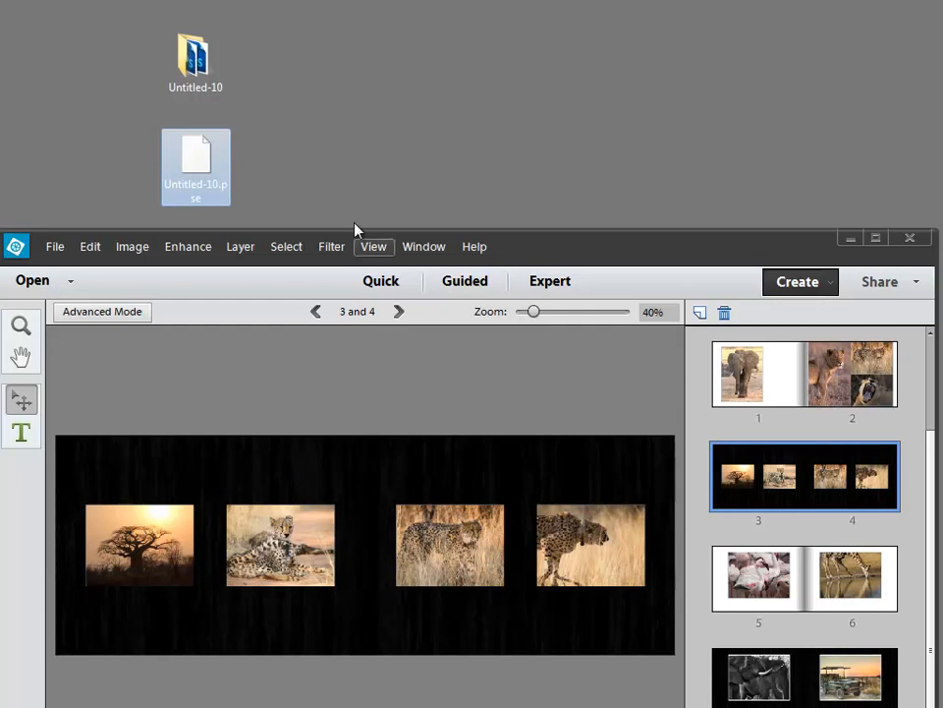
Step: Open the Untitled-10 folder, examine the PSD page files it contains, and close it
{"action": "double_click", "coordinate": [195, 67]}
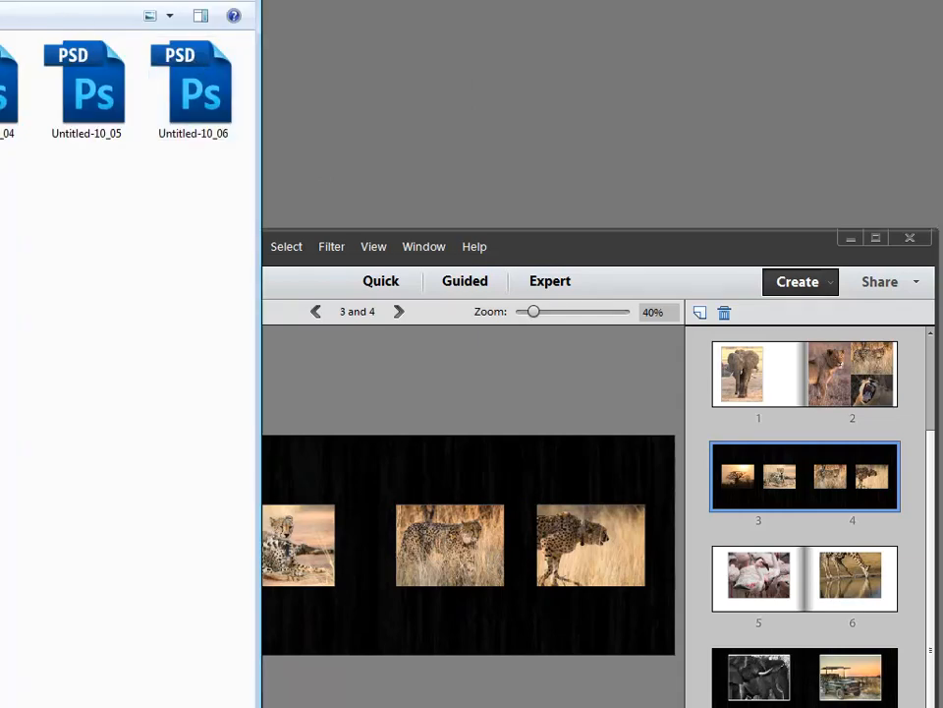
{"action": "left_click_drag", "start_coordinate": [0, 0], "coordinate": [417, 15]}
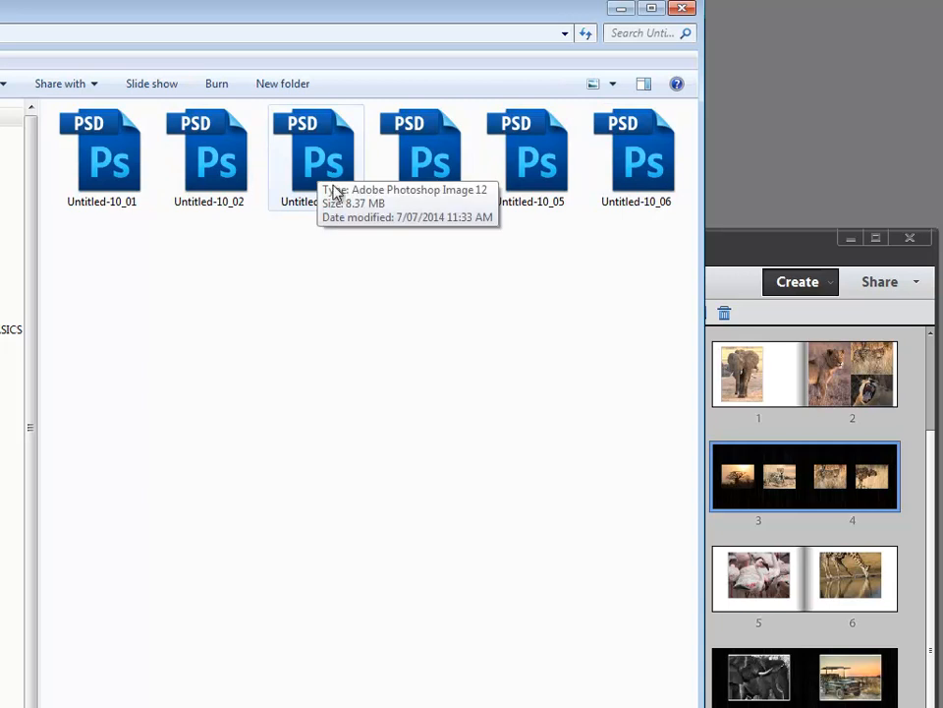
{"action": "left_click", "coordinate": [312, 165]}
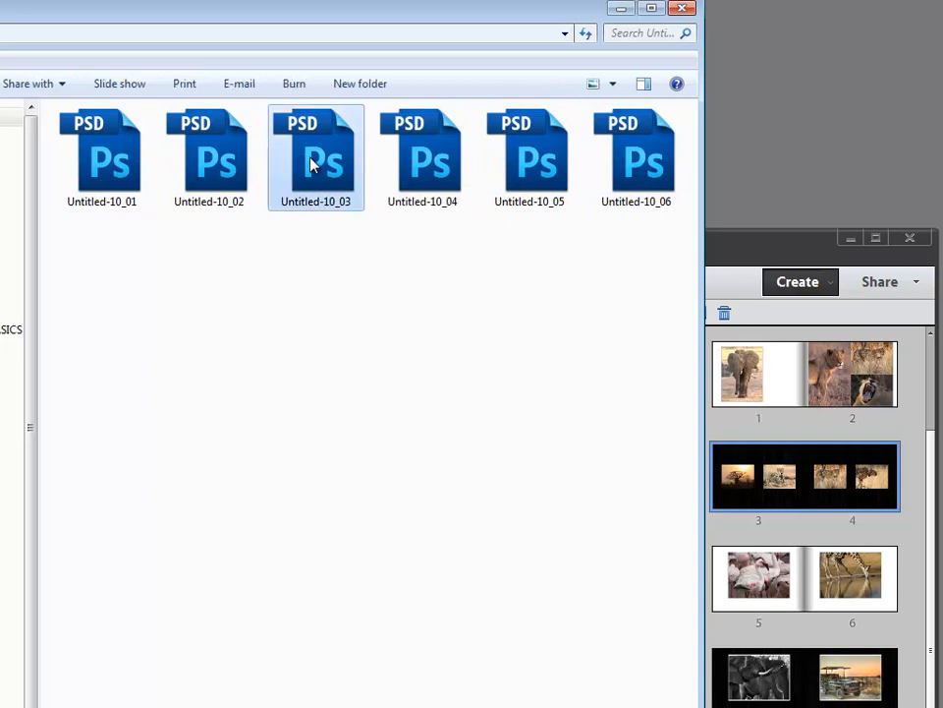
{"action": "right_click", "coordinate": [314, 157]}
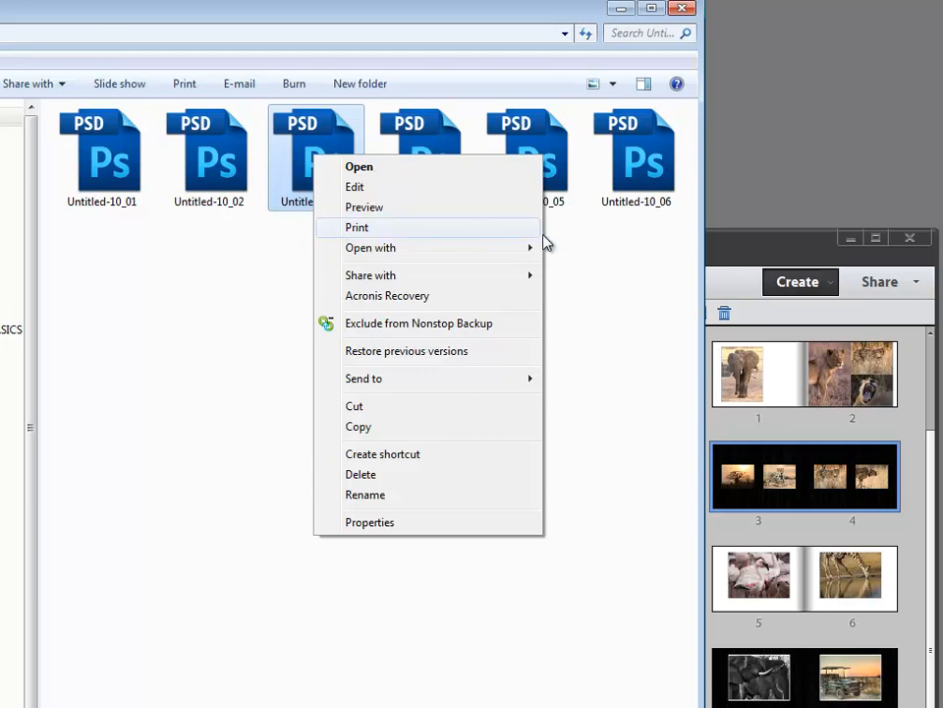
{"action": "left_click", "coordinate": [607, 274]}
{"action": "left_click", "coordinate": [606, 275]}
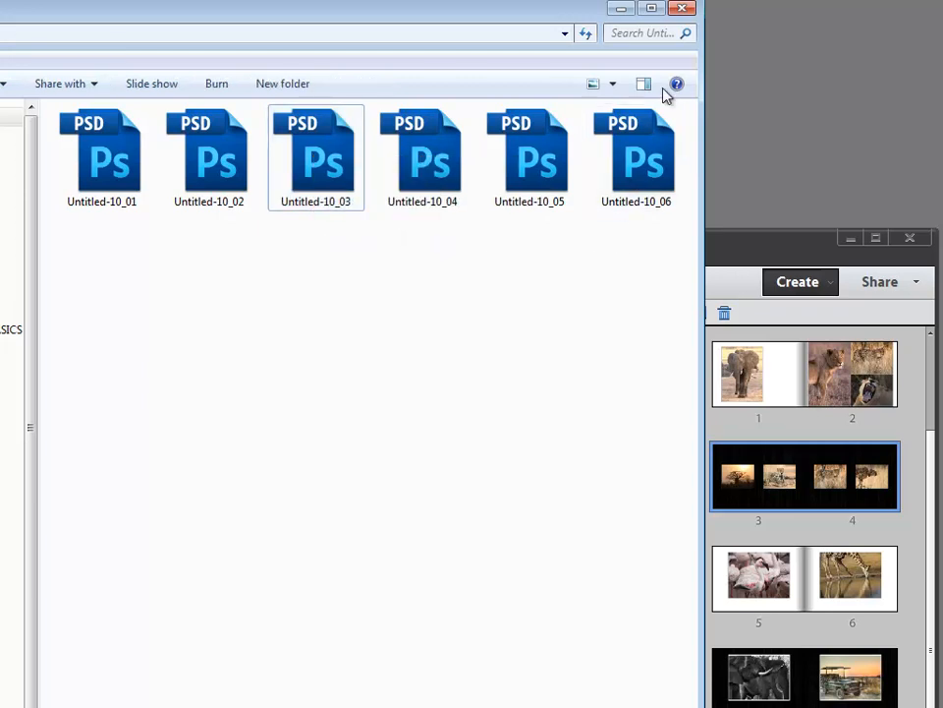
{"action": "left_click", "coordinate": [685, 8]}
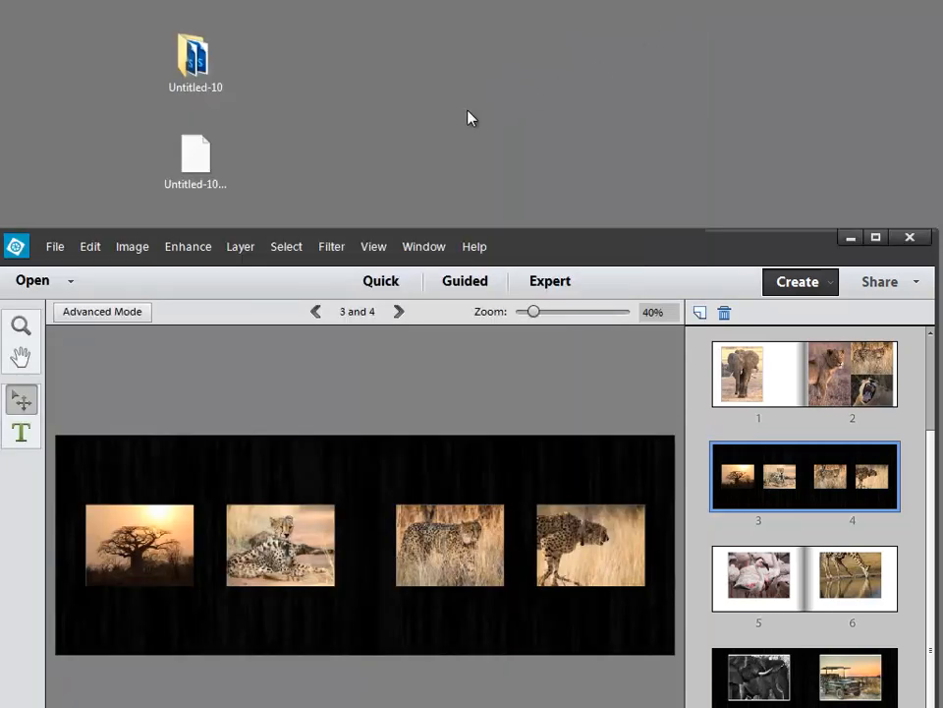
Step: Move the Untitled-10 folder and the Untitled-10.pse file to the Recycle Bin and maximize the photo book window
{"action": "left_click_drag", "start_coordinate": [299, 17], "coordinate": [164, 143]}
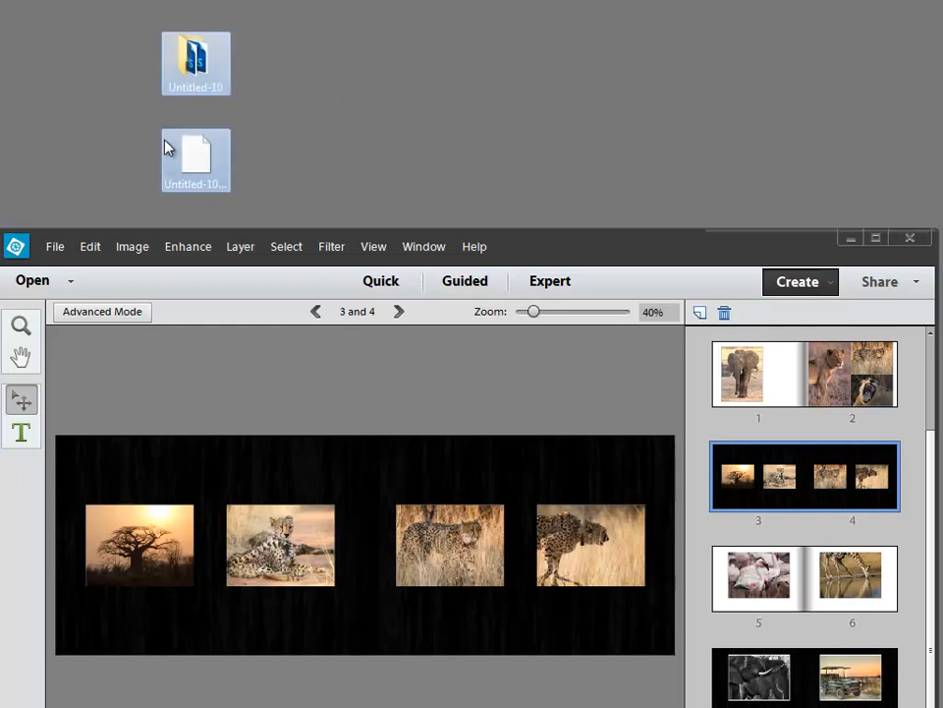
{"action": "right_click", "coordinate": [189, 59]}
{"action": "left_click", "coordinate": [251, 285]}
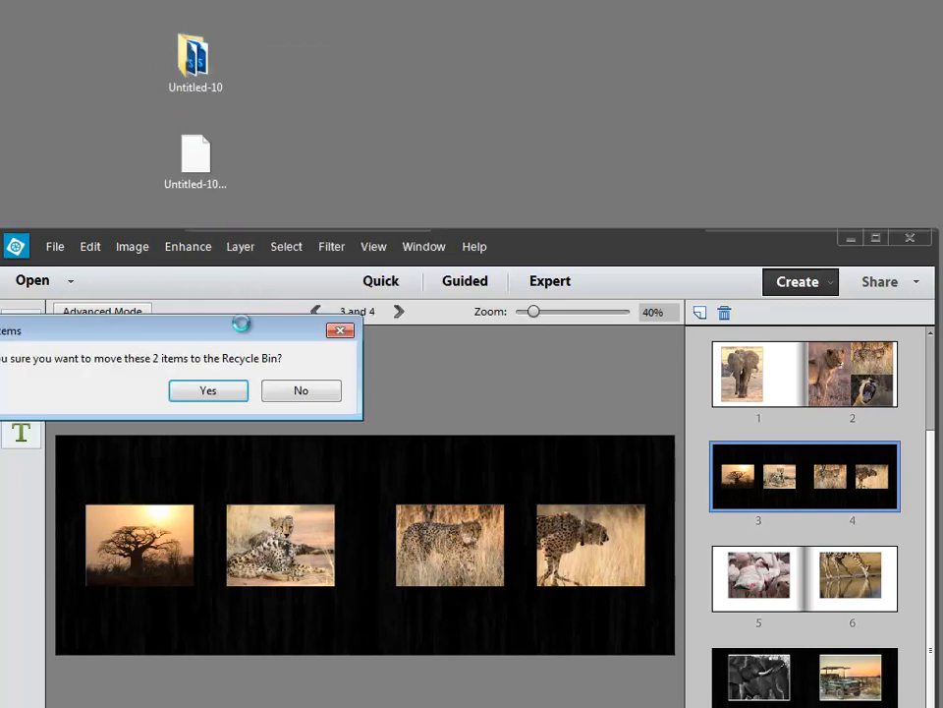
{"action": "left_click", "coordinate": [223, 394]}
{"action": "double_click", "coordinate": [559, 257]}
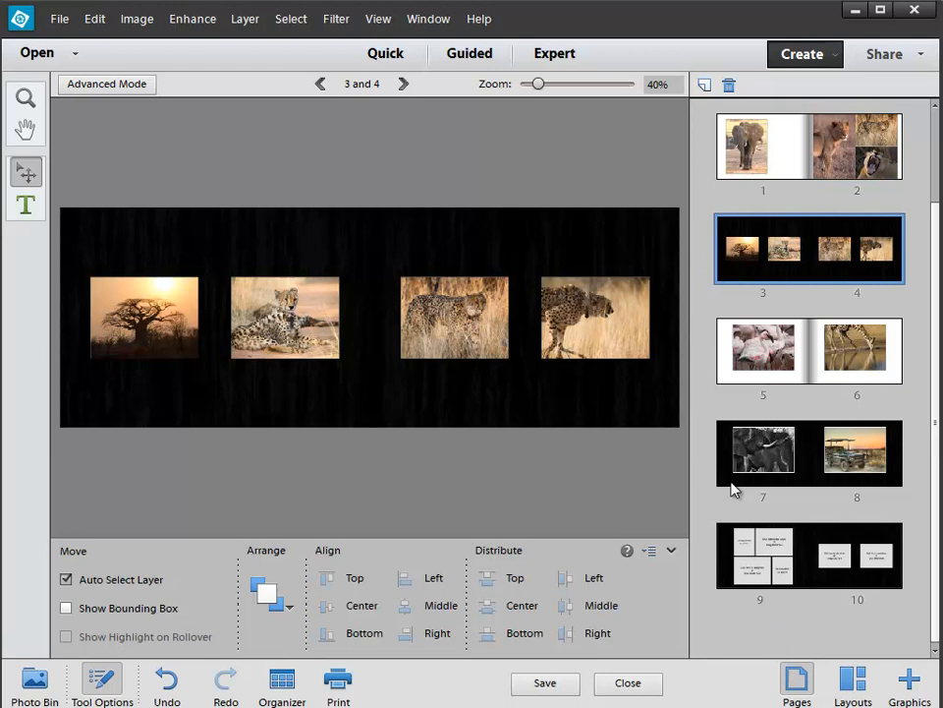
Step: Try several frames from the Graphics collection, including a wide white one, on page 4's outer photo of the walking cheetah
{"action": "left_click", "coordinate": [909, 684]}
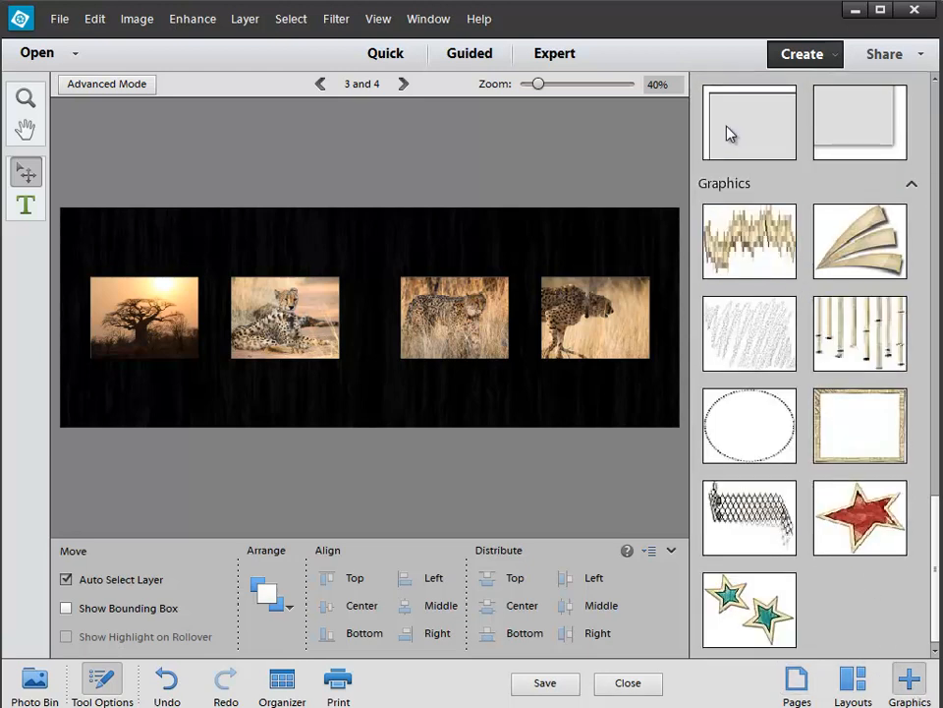
{"action": "left_click_drag", "start_coordinate": [727, 133], "coordinate": [599, 305]}
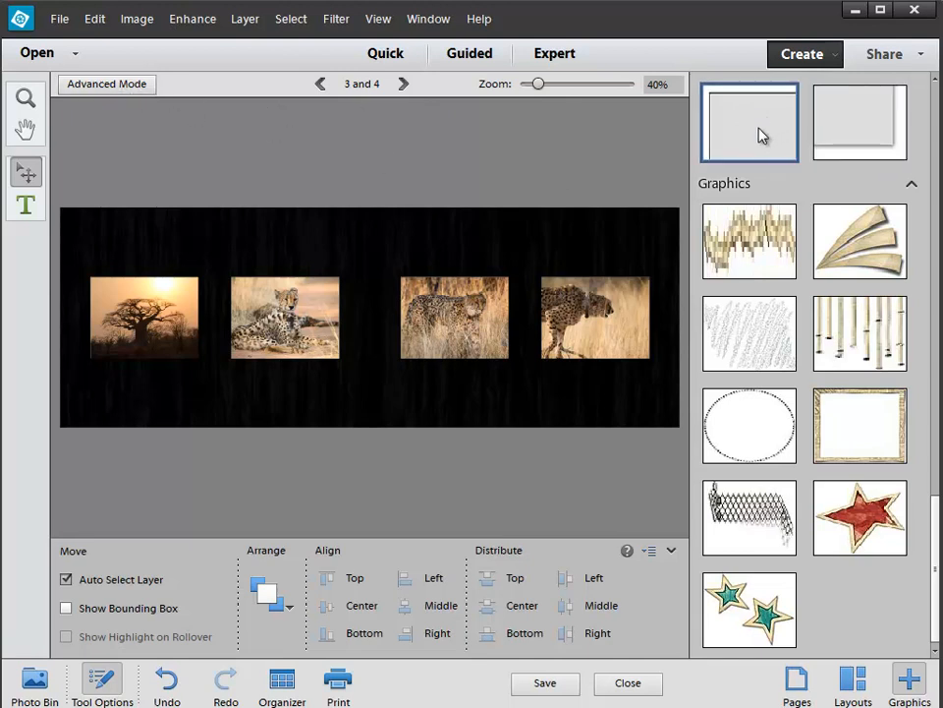
{"action": "scroll", "coordinate": [868, 201], "scroll_direction": "up", "scroll_amount": 5}
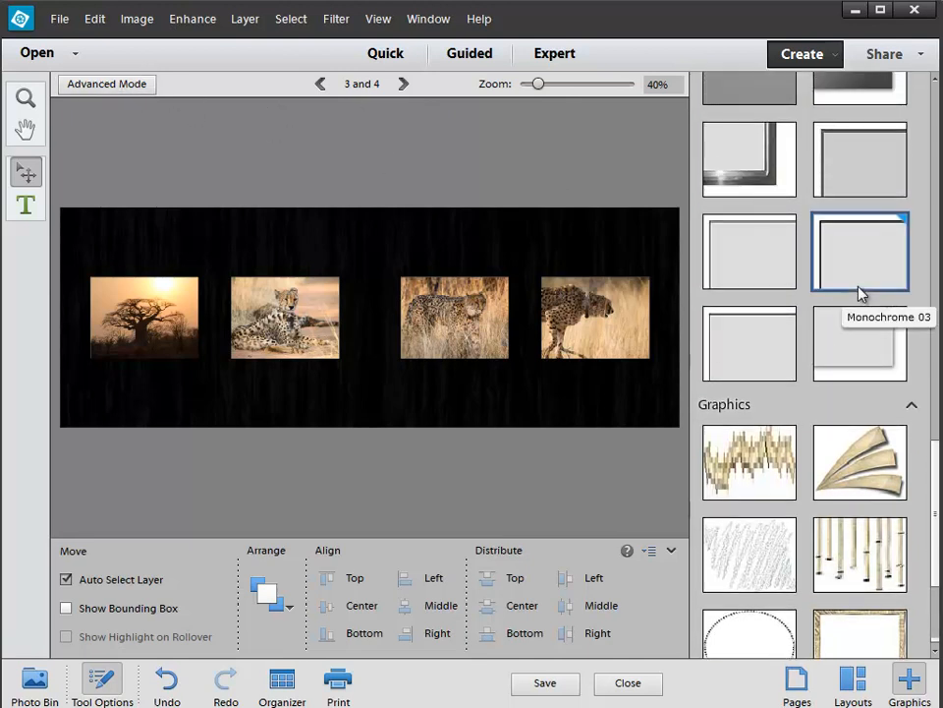
{"action": "scroll", "coordinate": [855, 290], "scroll_direction": "up", "scroll_amount": 8}
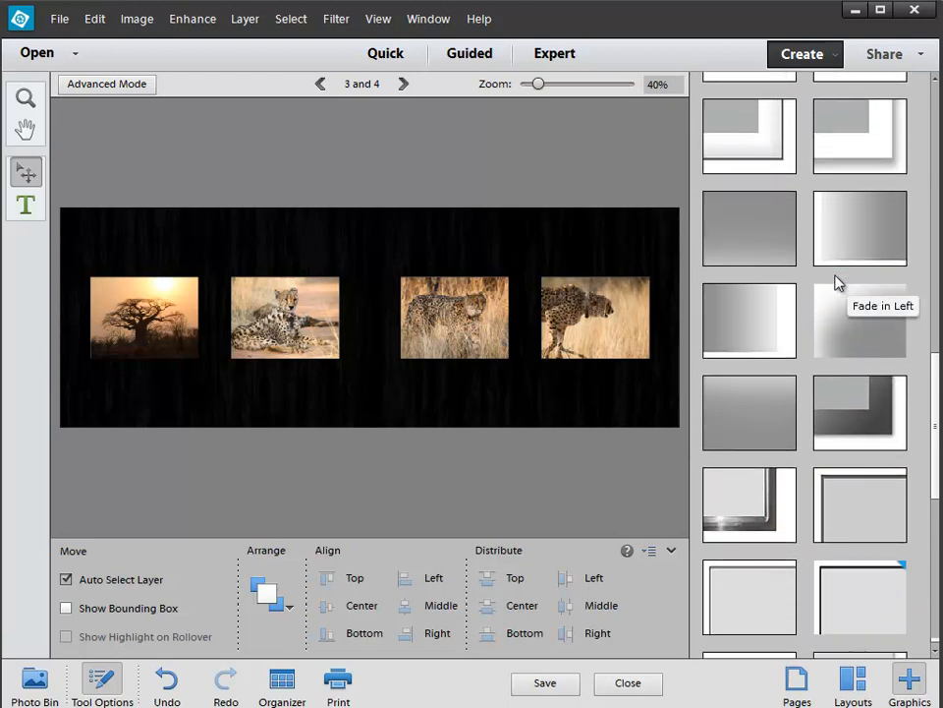
{"action": "scroll", "coordinate": [838, 283], "scroll_direction": "down", "scroll_amount": 1}
{"action": "left_click", "coordinate": [580, 322]}
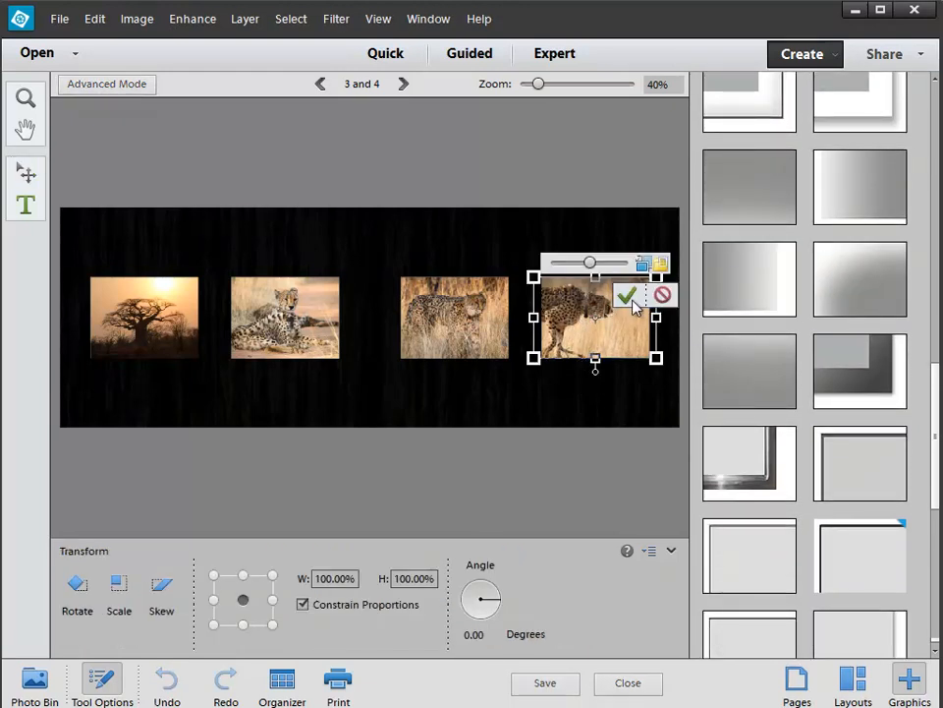
{"action": "left_click", "coordinate": [633, 299]}
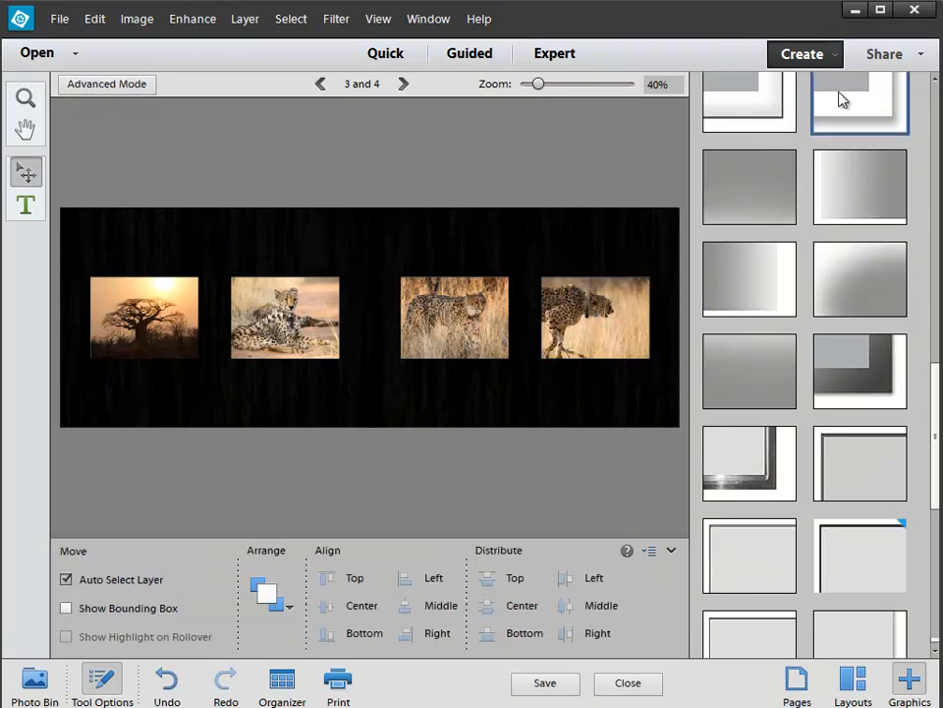
{"action": "left_click_drag", "start_coordinate": [840, 99], "coordinate": [605, 317]}
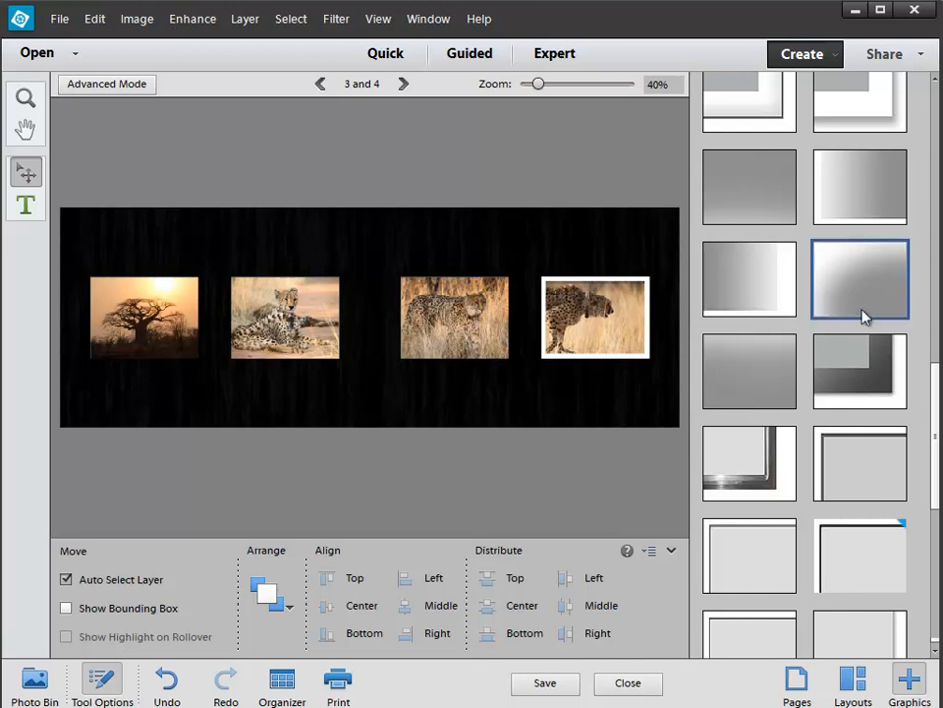
{"action": "left_click_drag", "start_coordinate": [770, 536], "coordinate": [590, 303]}
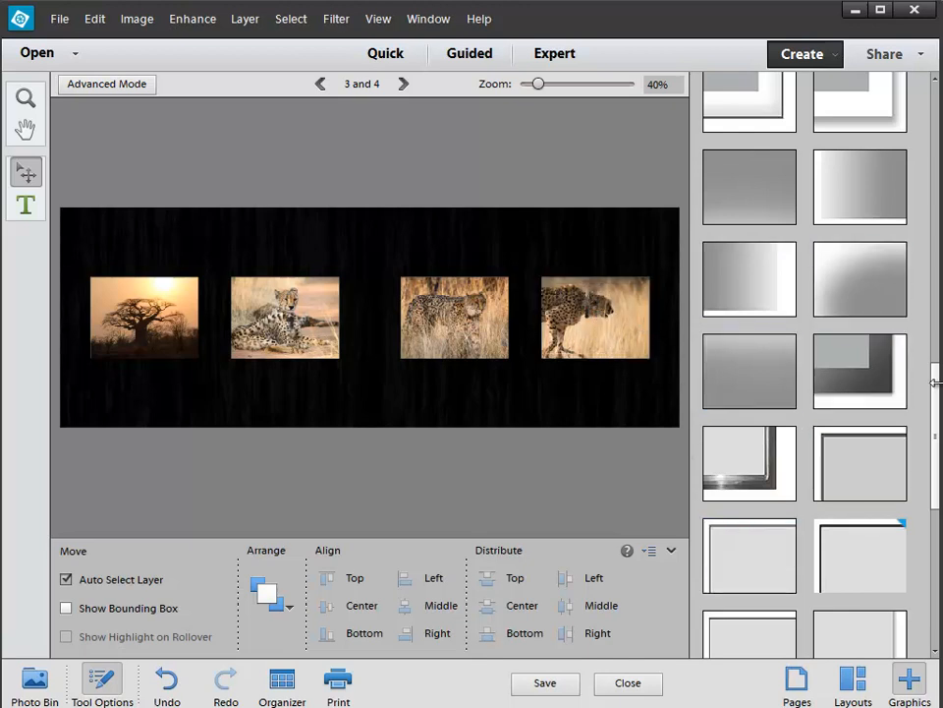
Step: Apply the same narrow white frame to all four photos on pages 3 and 4
{"action": "left_click_drag", "start_coordinate": [936, 382], "coordinate": [937, 292]}
{"action": "left_click_drag", "start_coordinate": [747, 393], "coordinate": [606, 316]}
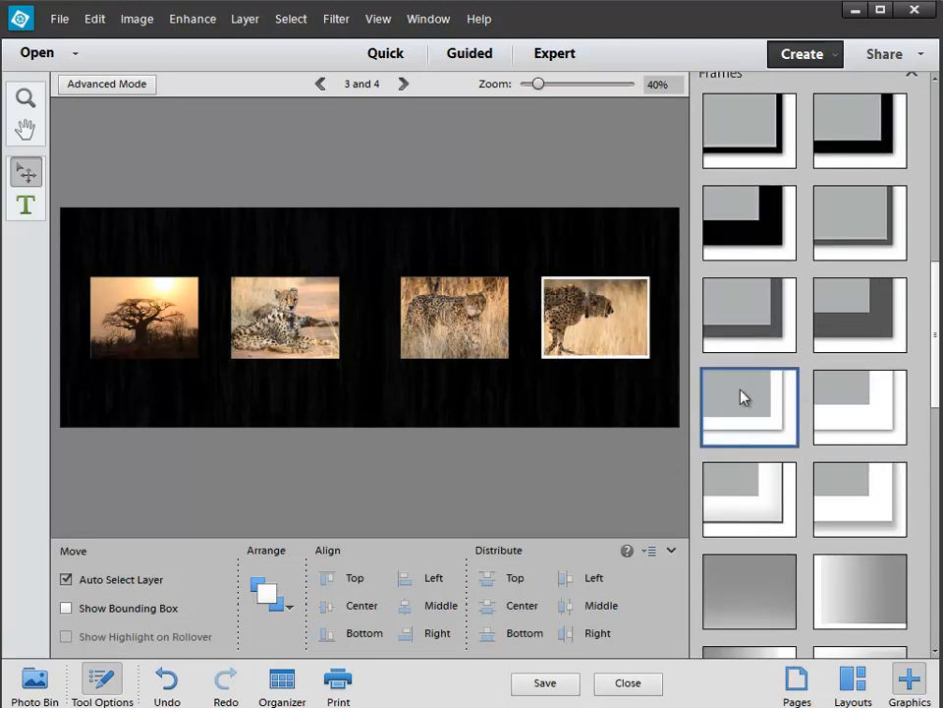
{"action": "left_click_drag", "start_coordinate": [468, 313], "coordinate": [468, 312]}
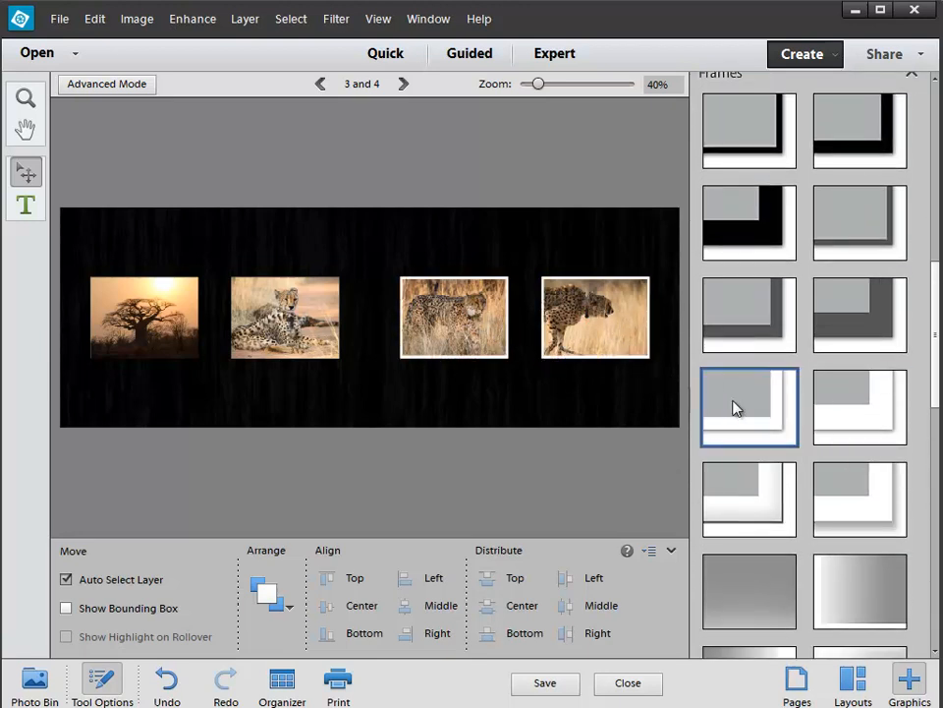
{"action": "left_click_drag", "start_coordinate": [735, 407], "coordinate": [369, 349]}
{"action": "left_click_drag", "start_coordinate": [750, 406], "coordinate": [423, 378]}
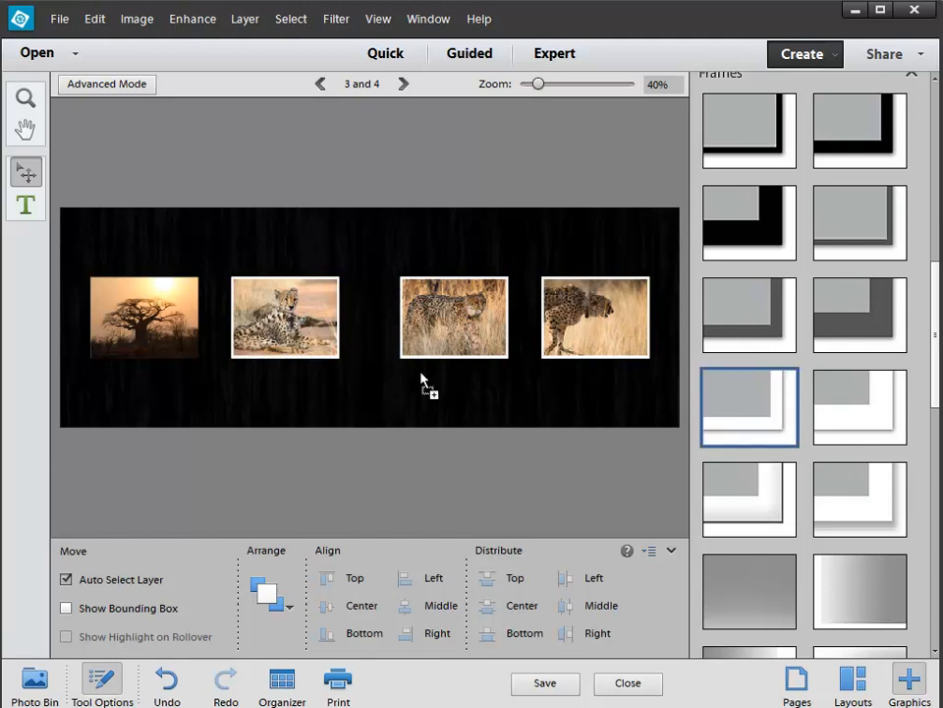
{"action": "left_click_drag", "start_coordinate": [153, 324], "coordinate": [152, 324]}
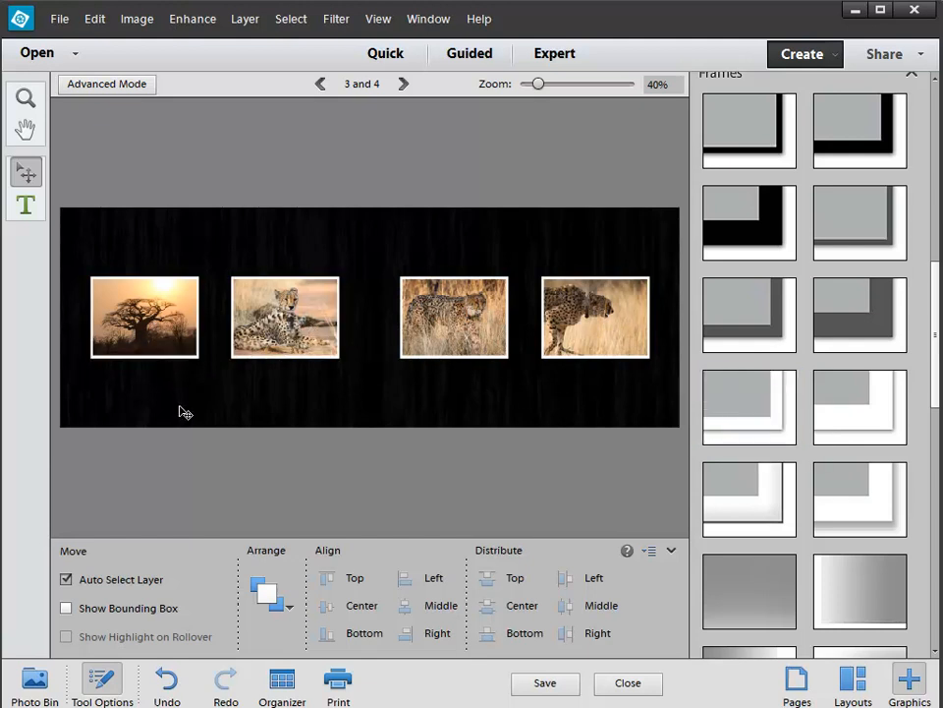
Step: Save the framed photo book and delete the newly saved project files from the desktop
{"action": "left_click", "coordinate": [567, 682]}
{"action": "left_click", "coordinate": [797, 678]}
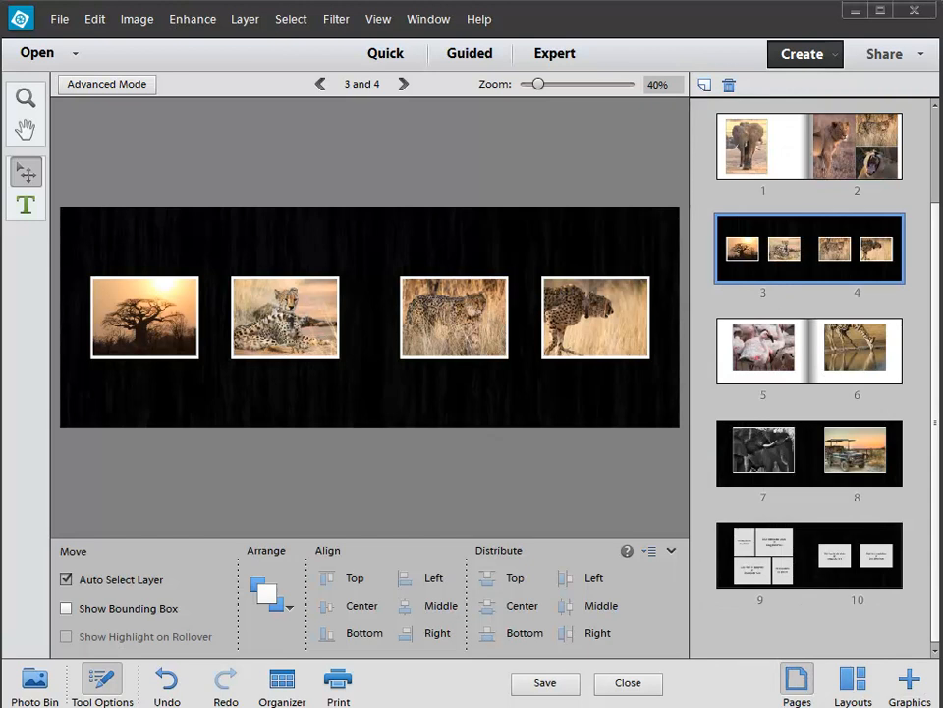
{"action": "key", "text": "Delete"}
{"action": "left_click", "coordinate": [227, 391]}
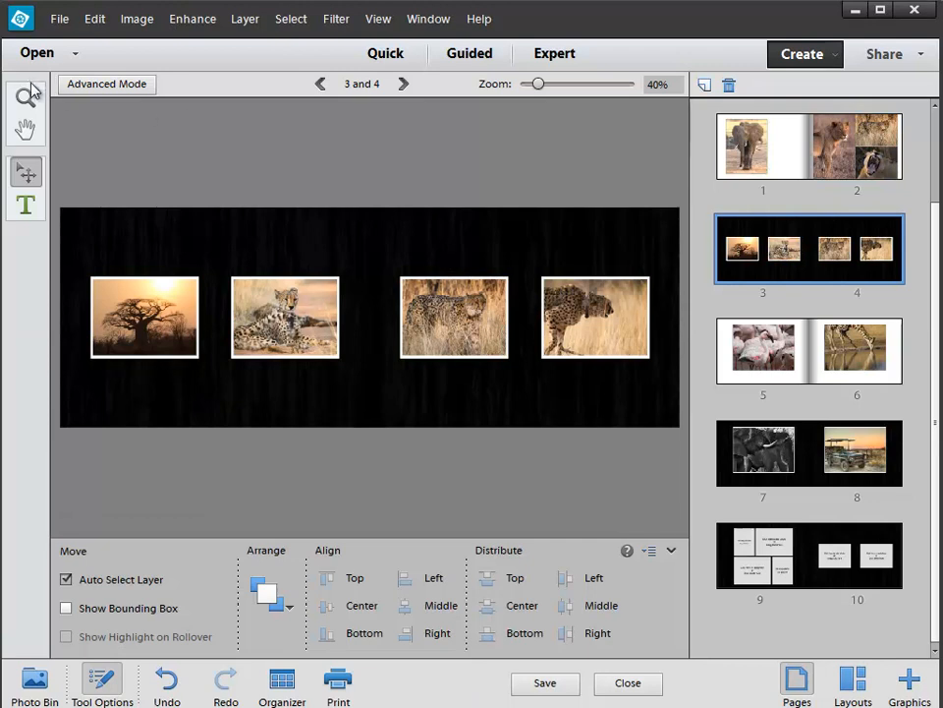
Step: Save the photo book, and save a copy to the Desktop as Untitled-10.pdf in Acrobat PDF format
{"action": "left_click", "coordinate": [104, 86]}
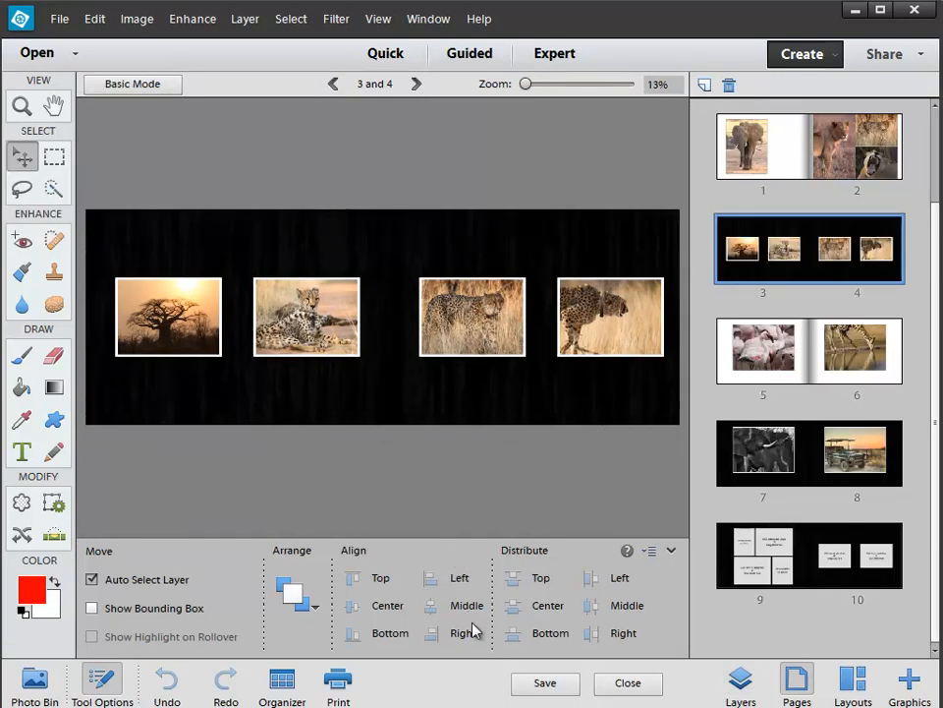
{"action": "left_click", "coordinate": [539, 687]}
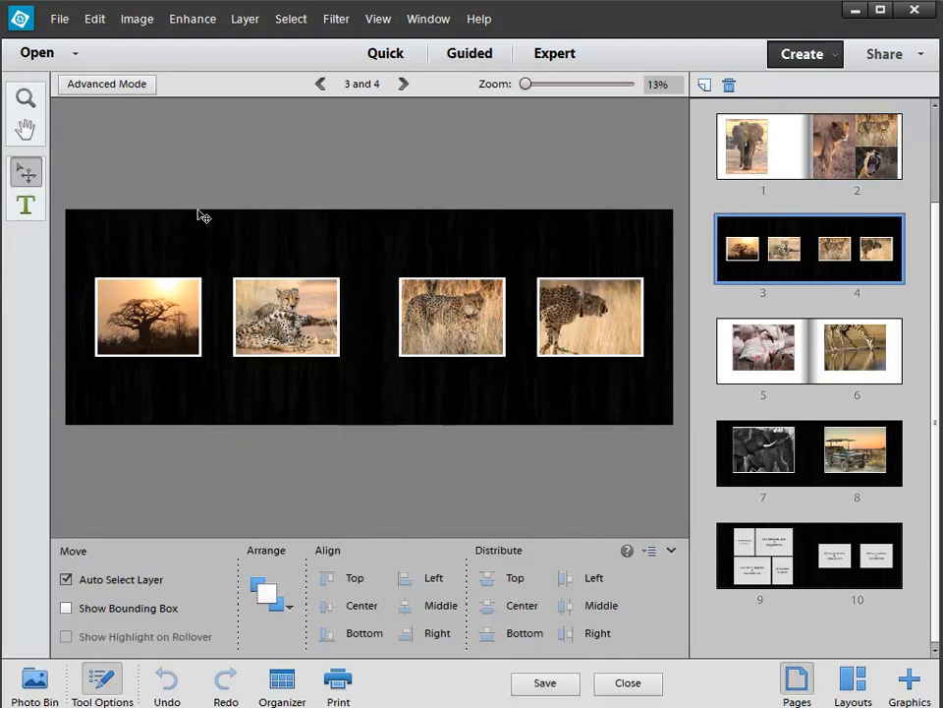
{"action": "left_click", "coordinate": [59, 19]}
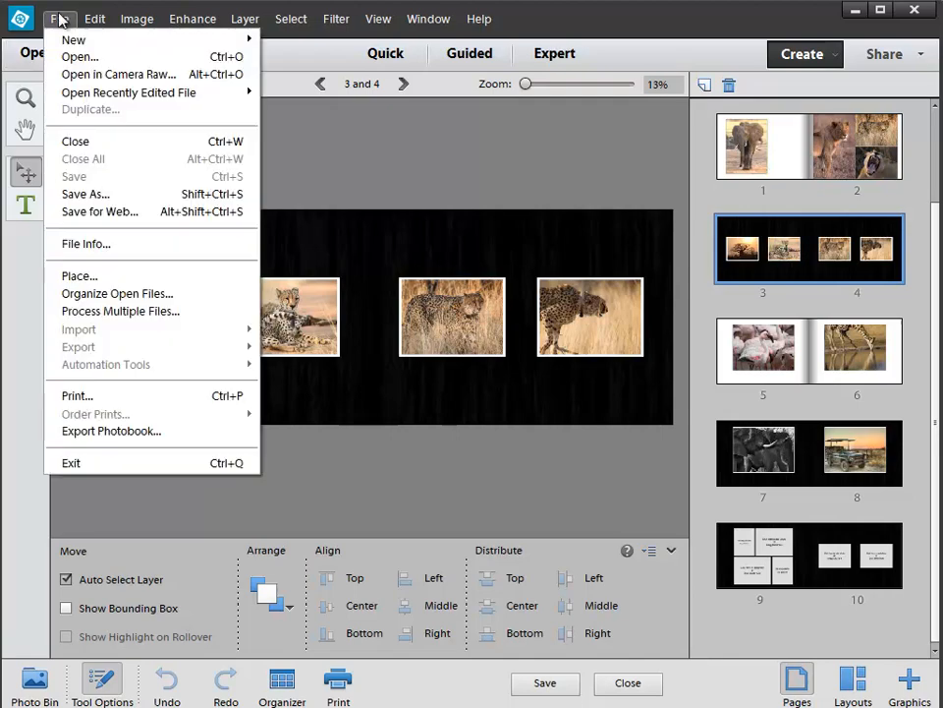
{"action": "left_click", "coordinate": [103, 195]}
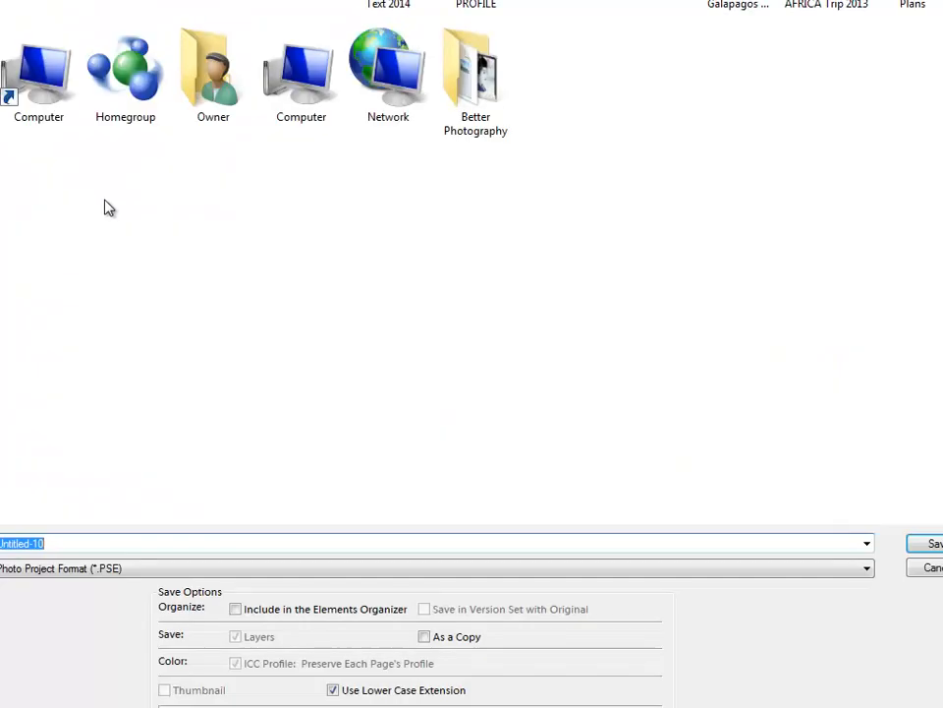
{"action": "left_click", "coordinate": [162, 569]}
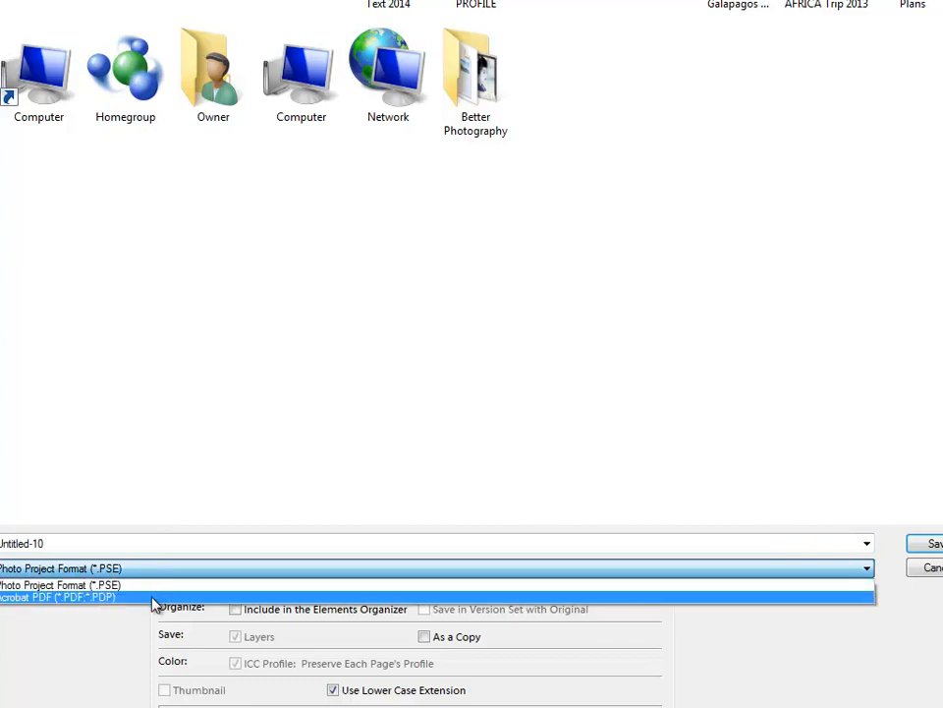
{"action": "left_click", "coordinate": [154, 597]}
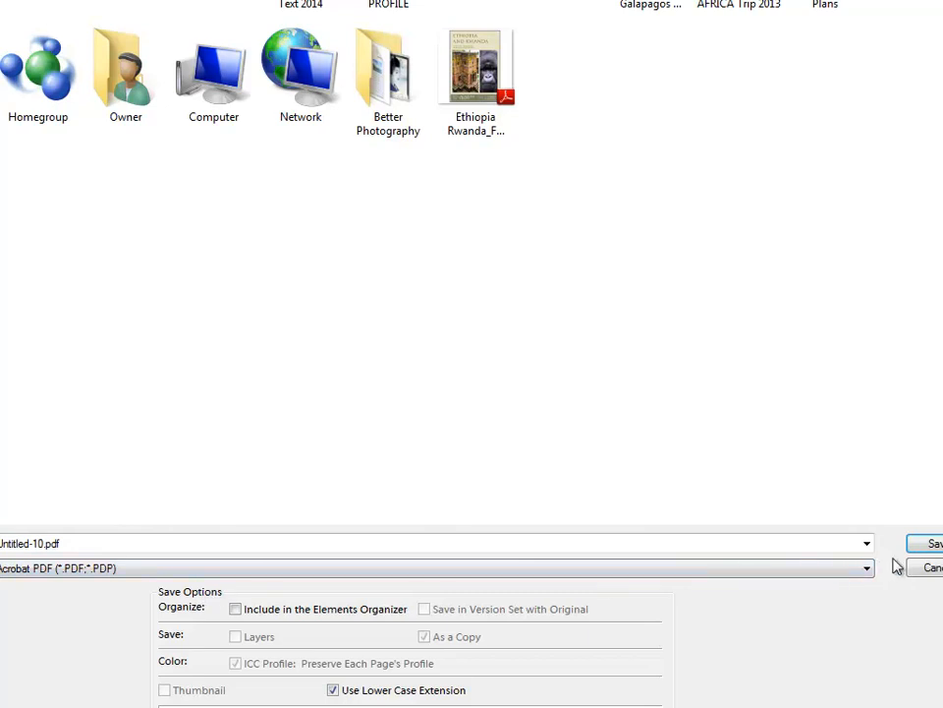
{"action": "left_click", "coordinate": [923, 547]}
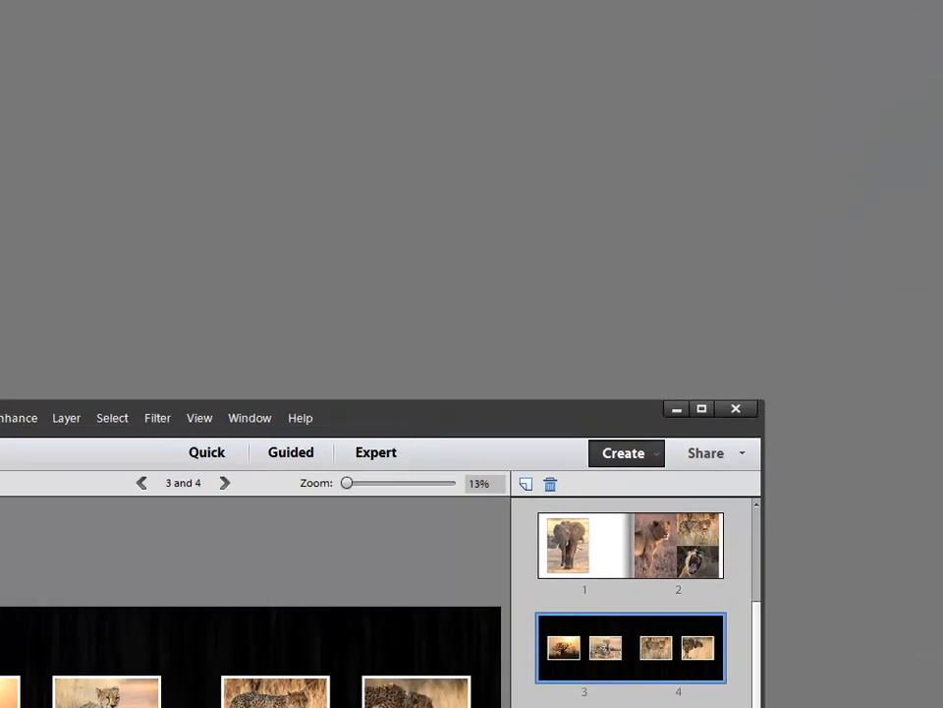
{"action": "left_click", "coordinate": [263, 157]}
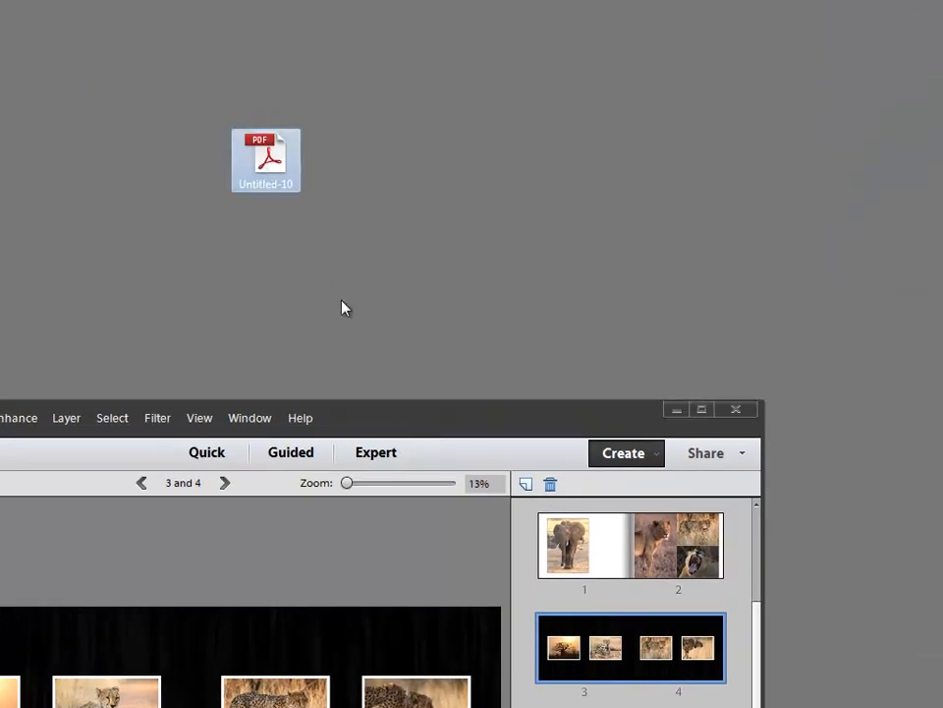
Step: Check the file size of the Untitled-10 PDF on the desktop in its file properties
{"action": "right_click", "coordinate": [278, 162]}
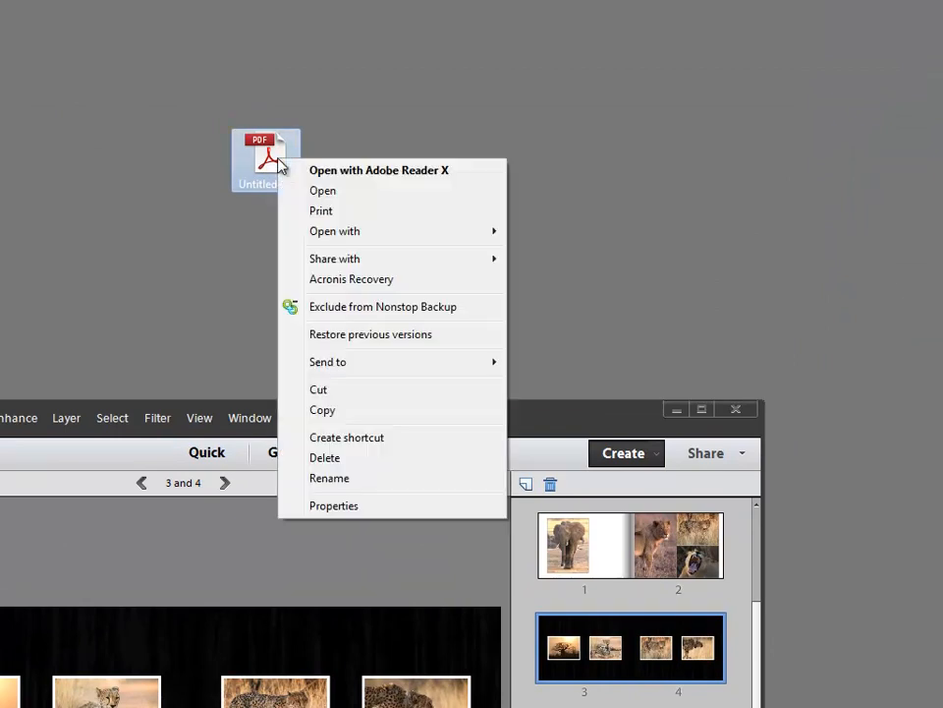
{"action": "left_click", "coordinate": [334, 506]}
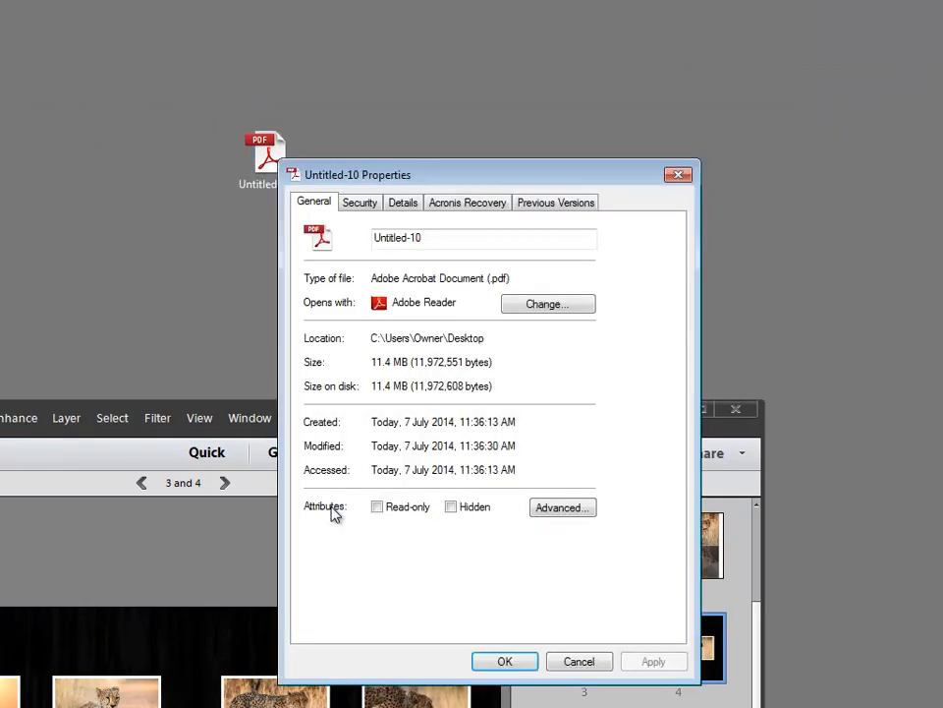
{"action": "left_click", "coordinate": [590, 662]}
Step: Open the Untitled-10 PDF in Adobe Reader in a wider window and page through its spreads and back to the cover
{"action": "double_click", "coordinate": [268, 158]}
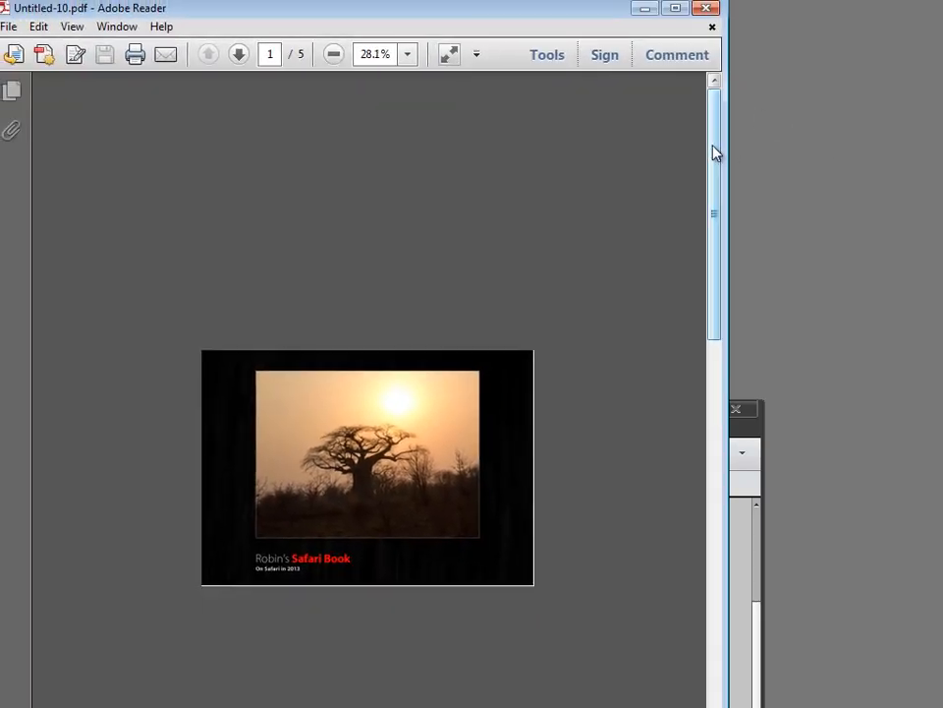
{"action": "left_click_drag", "start_coordinate": [724, 144], "coordinate": [942, 133]}
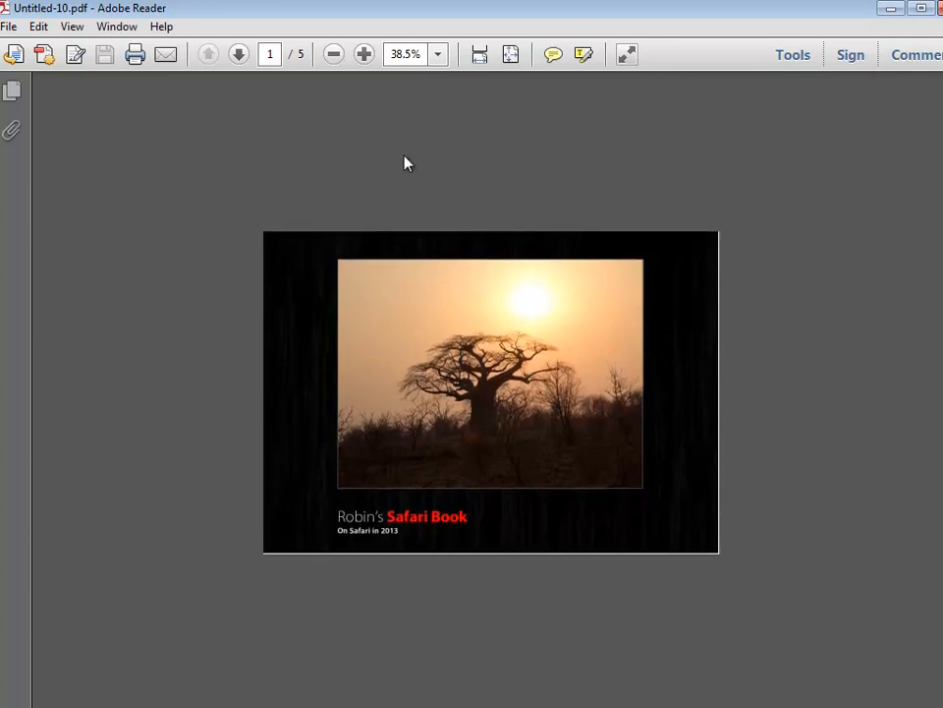
{"action": "left_click", "coordinate": [238, 55]}
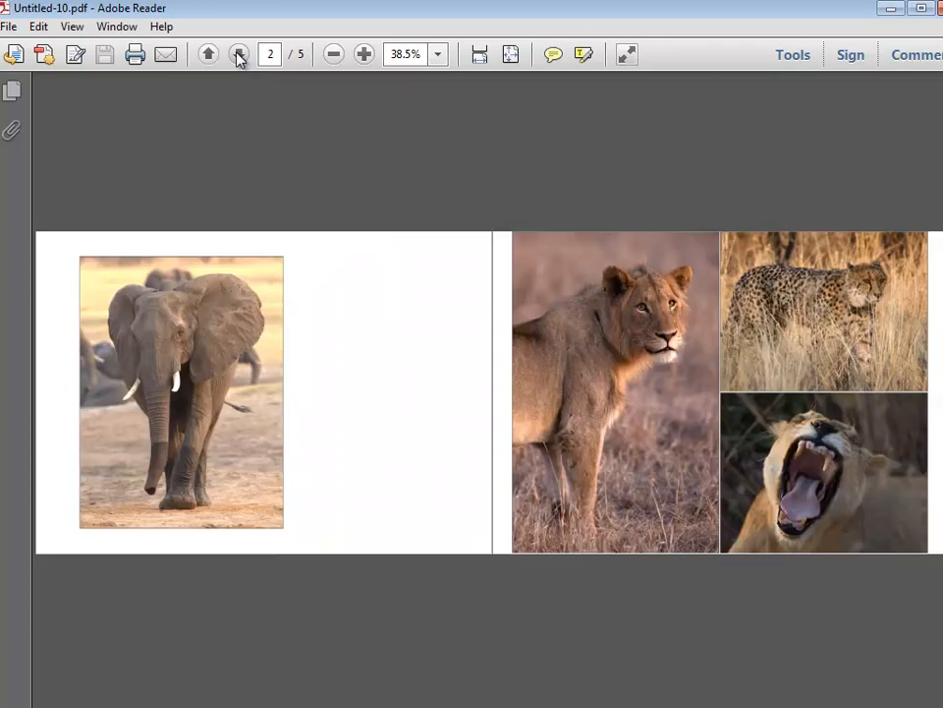
{"action": "double_click", "coordinate": [238, 55]}
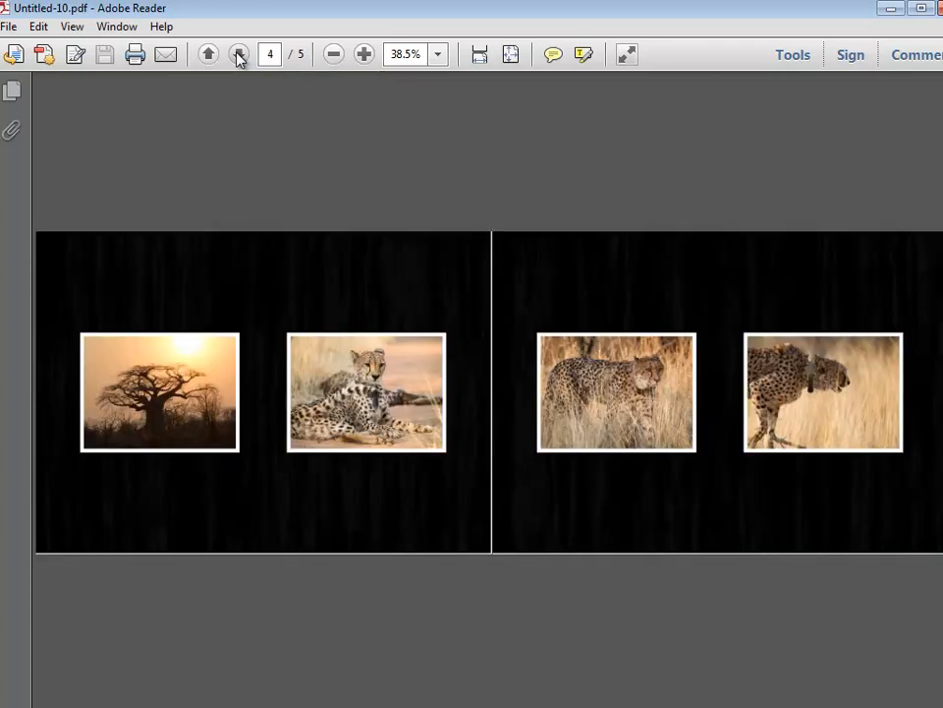
{"action": "left_click", "coordinate": [238, 55]}
{"action": "left_click", "coordinate": [215, 55]}
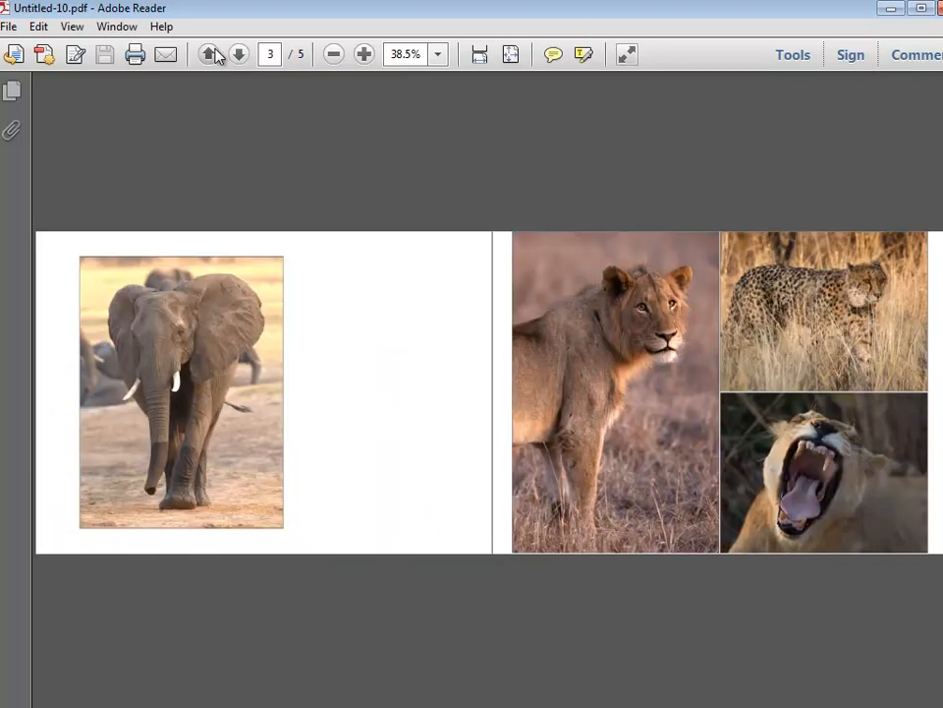
{"action": "double_click", "coordinate": [217, 56]}
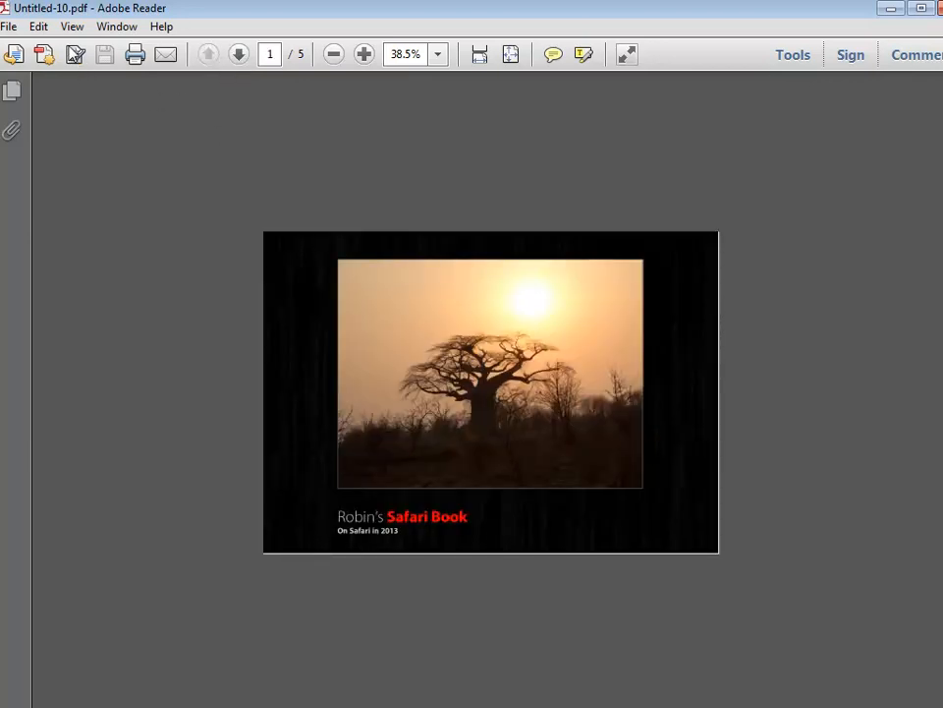
Step: Turn the separate cover page in two-page view off and back on to compare how the pages pair up
{"action": "left_click", "coordinate": [72, 28]}
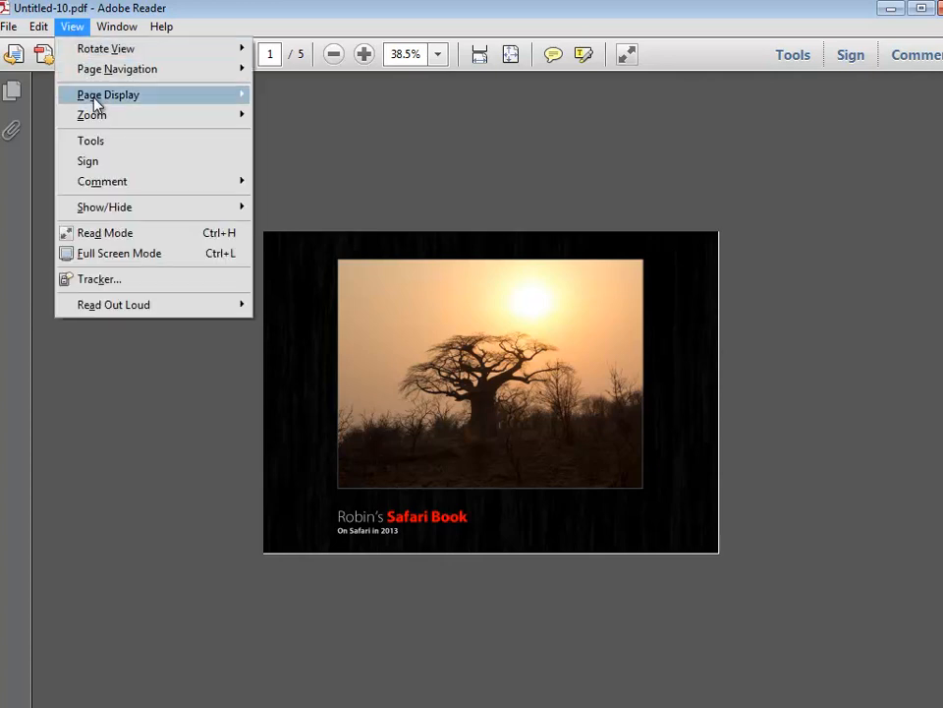
{"action": "mouse_move", "coordinate": [95, 103]}
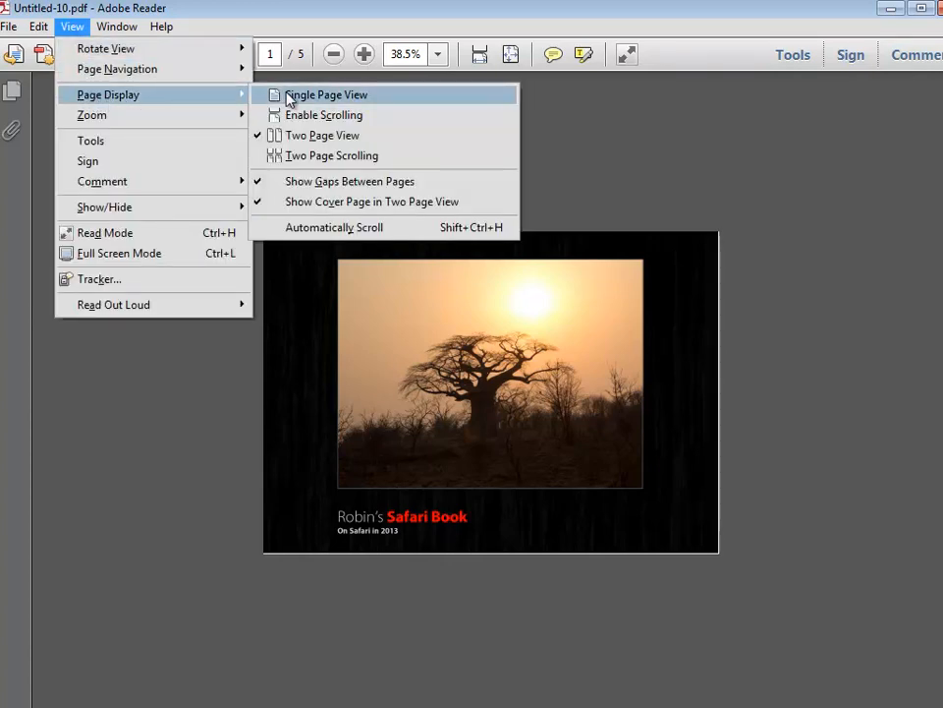
{"action": "left_click", "coordinate": [320, 204]}
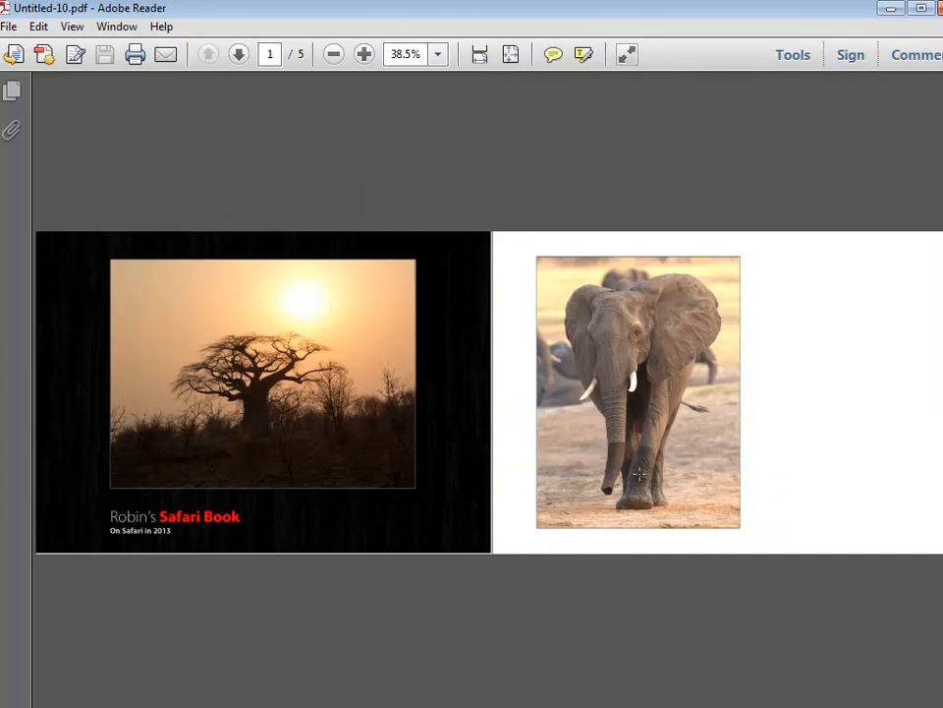
{"action": "left_click", "coordinate": [72, 27]}
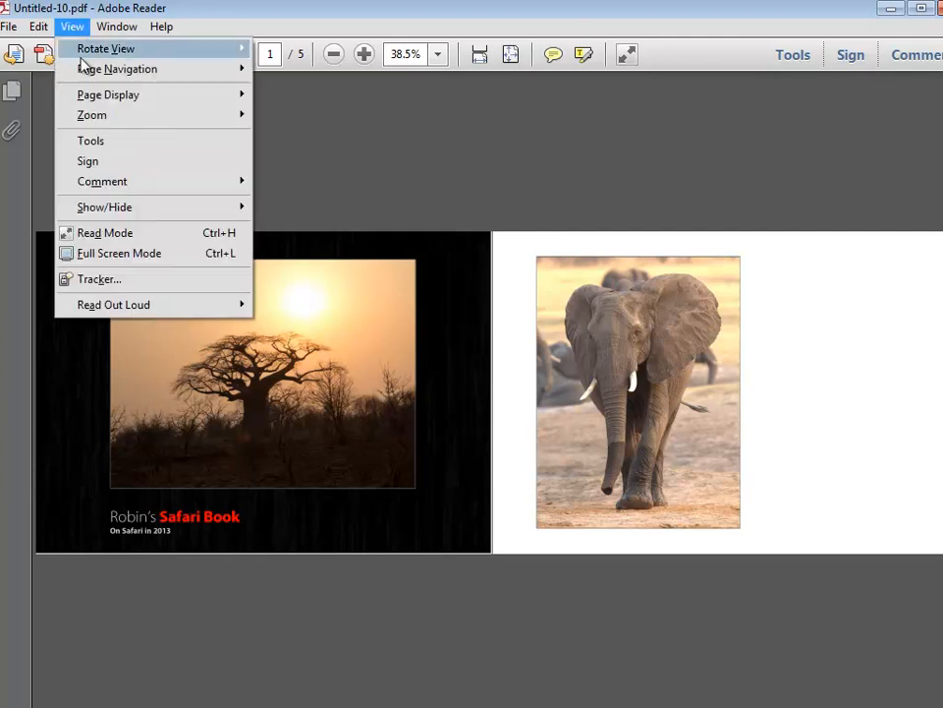
{"action": "mouse_move", "coordinate": [236, 97]}
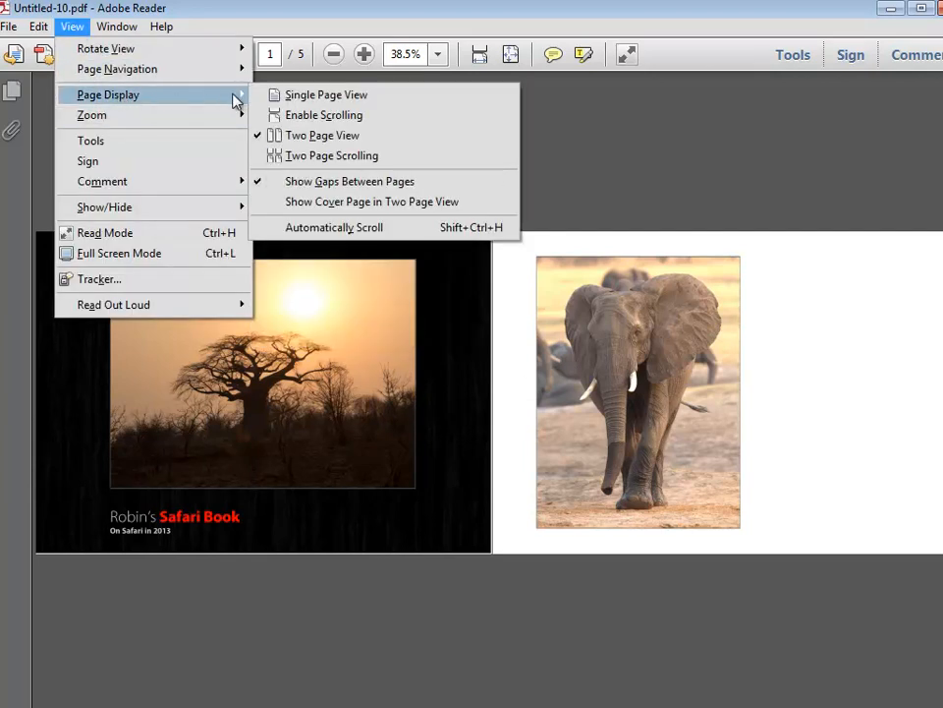
{"action": "left_click", "coordinate": [366, 202]}
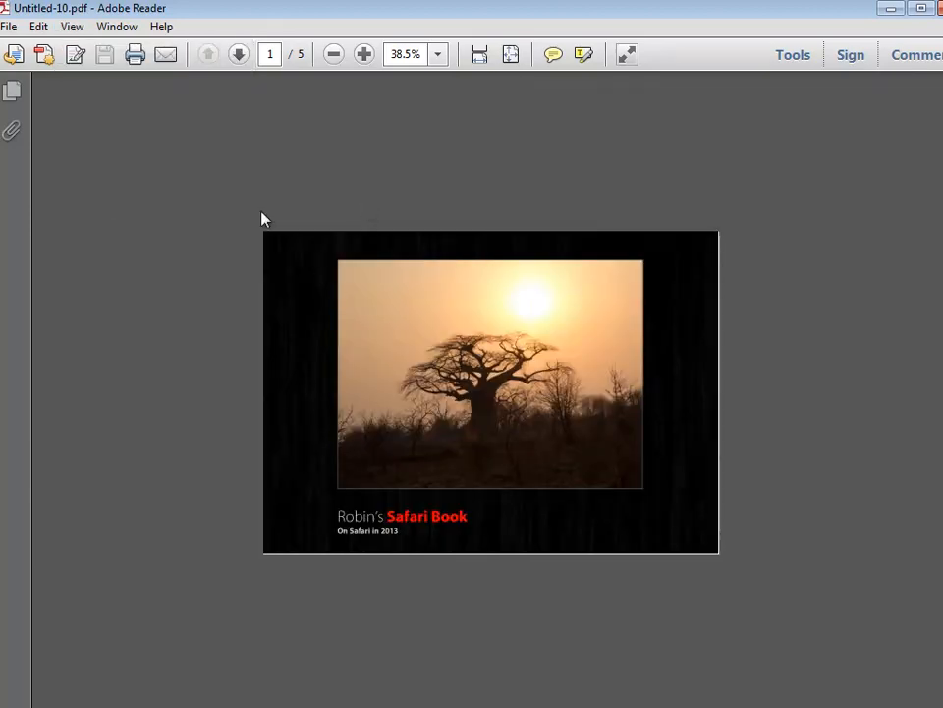
Step: Page through the PDF from the cover to the last spread in two-page view
{"action": "left_click", "coordinate": [237, 56]}
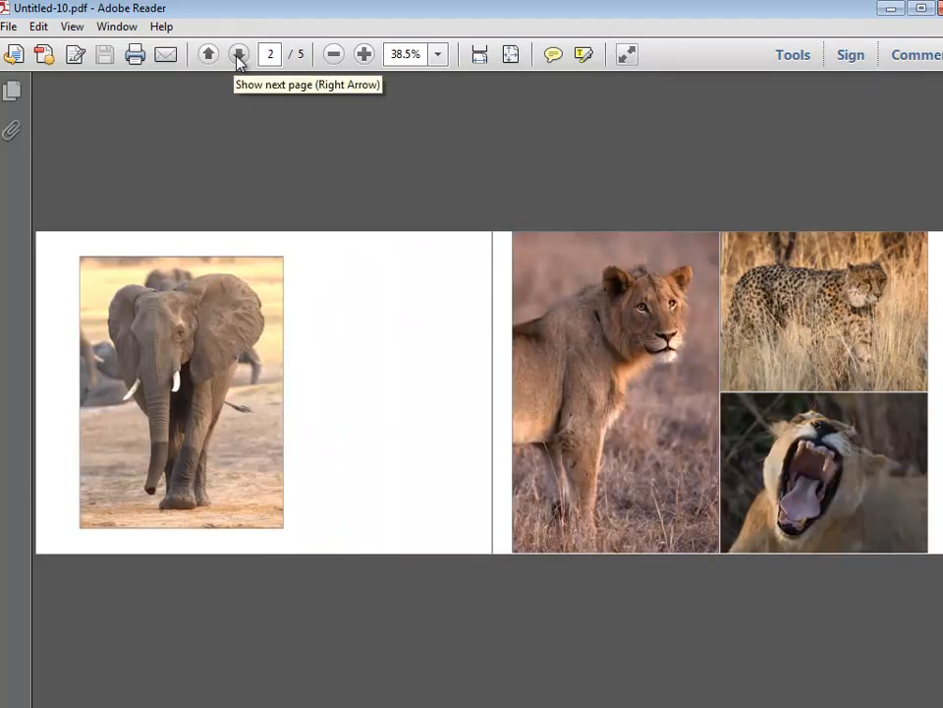
{"action": "left_click", "coordinate": [238, 56]}
{"action": "left_click", "coordinate": [238, 56]}
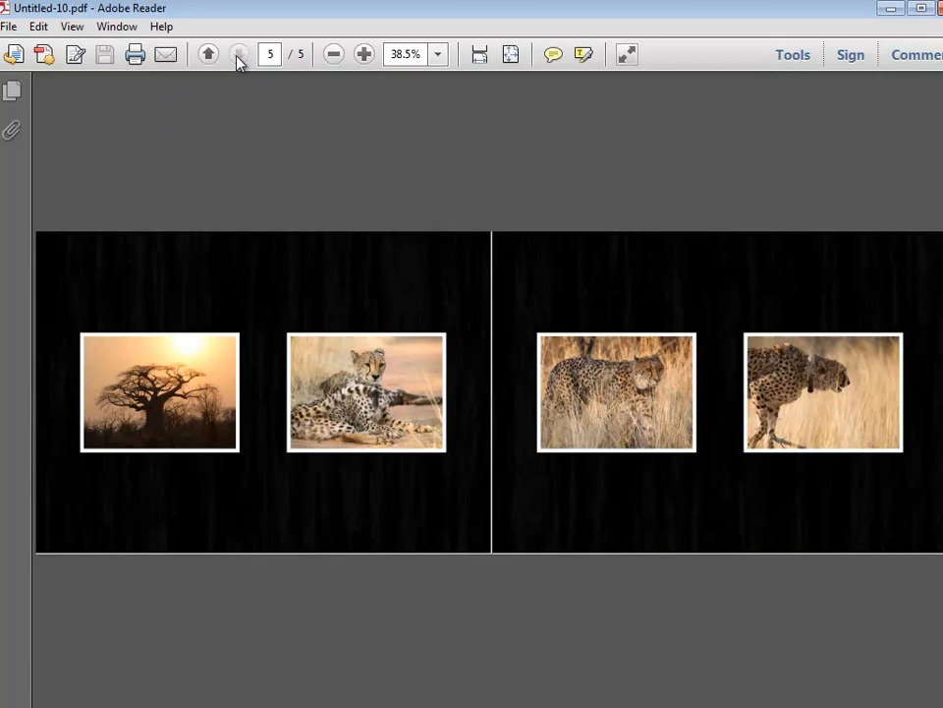